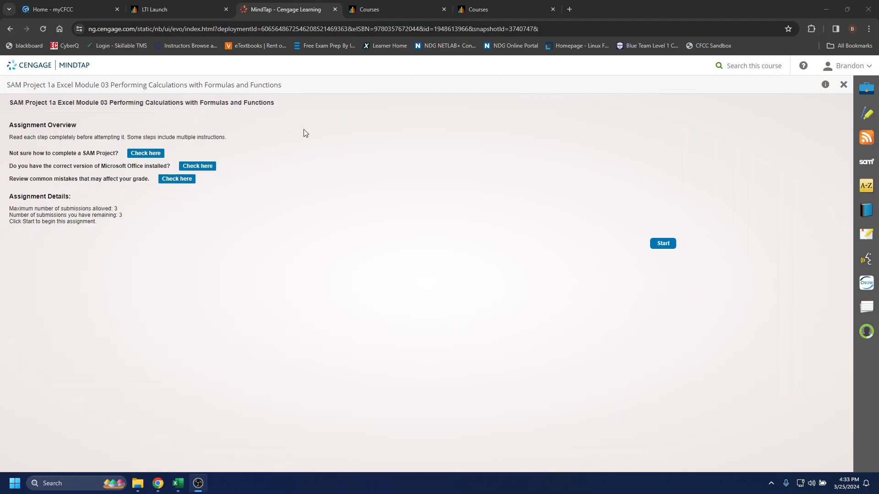
Start the SAM Project 1a assignment, download both the instruction document and the start workbook to Downloads, and minimize the browser
{"action": "left_click", "coordinate": [659, 248]}
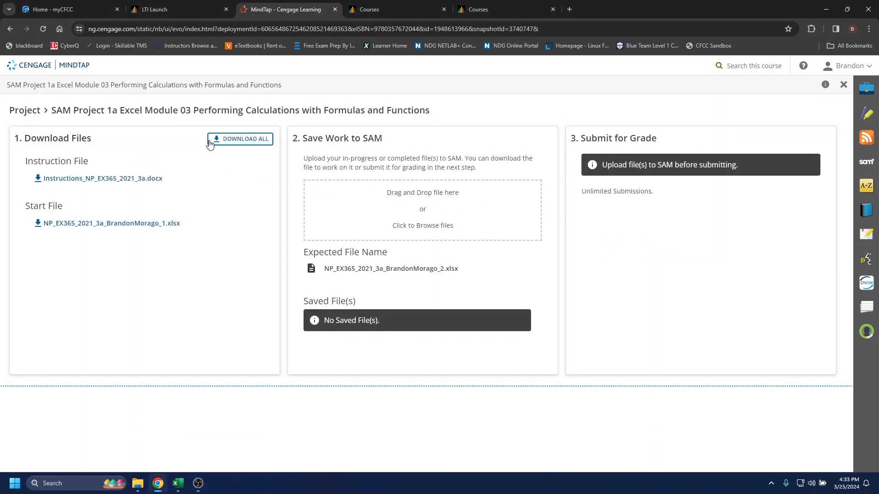
{"action": "left_click", "coordinate": [239, 143]}
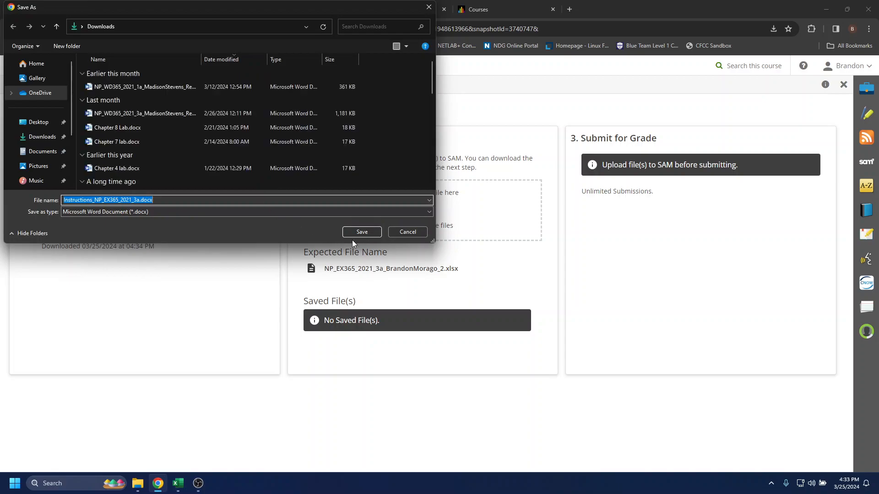
{"action": "left_click", "coordinate": [363, 232]}
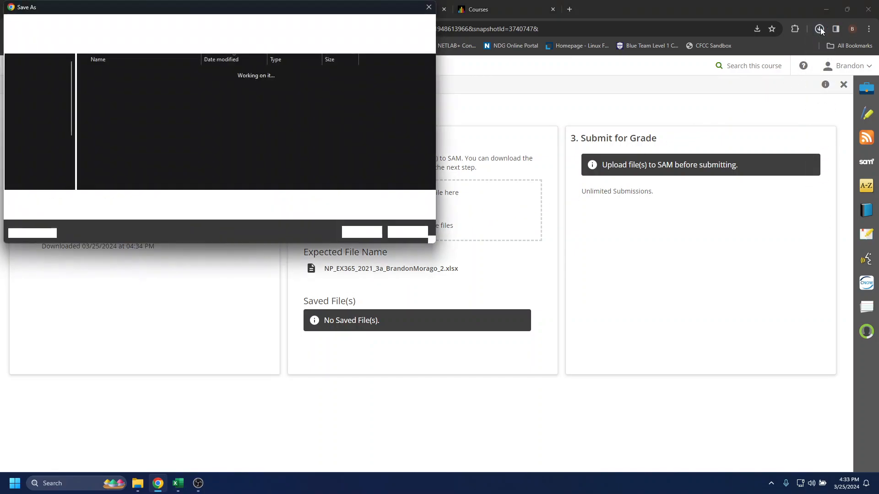
{"action": "left_click", "coordinate": [371, 232]}
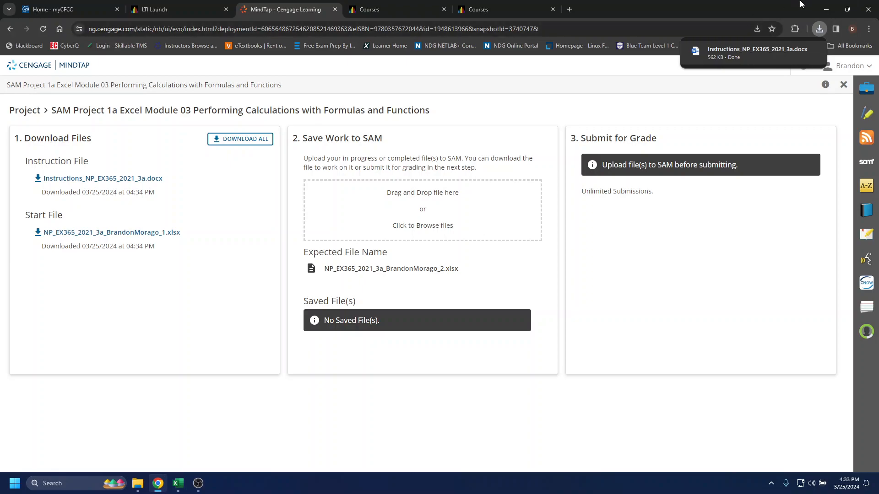
{"action": "left_click", "coordinate": [829, 7]}
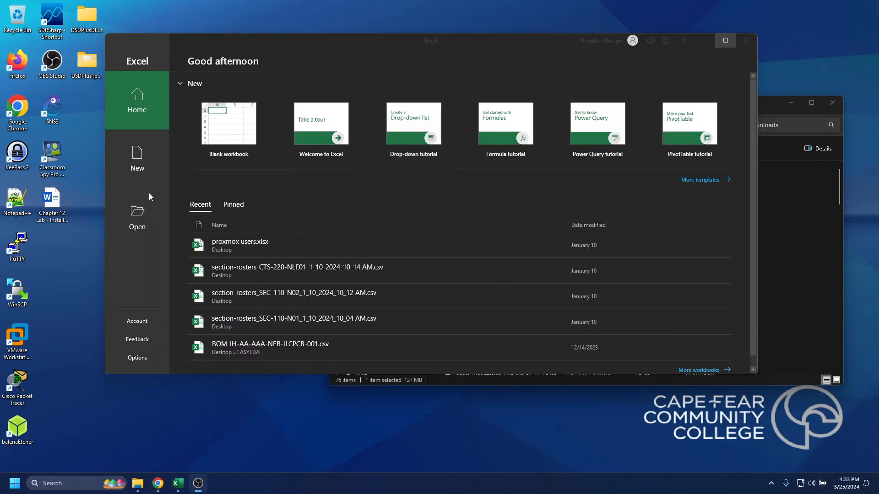
Switch to Excel and open the downloaded NP_EX365_2021_3a start workbook from the Downloads folder
{"action": "left_click", "coordinate": [133, 218]}
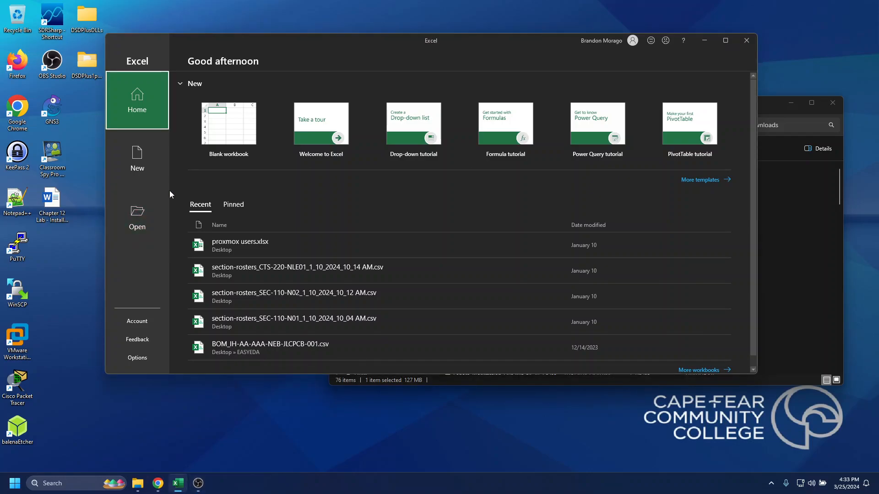
{"action": "left_click", "coordinate": [152, 221]}
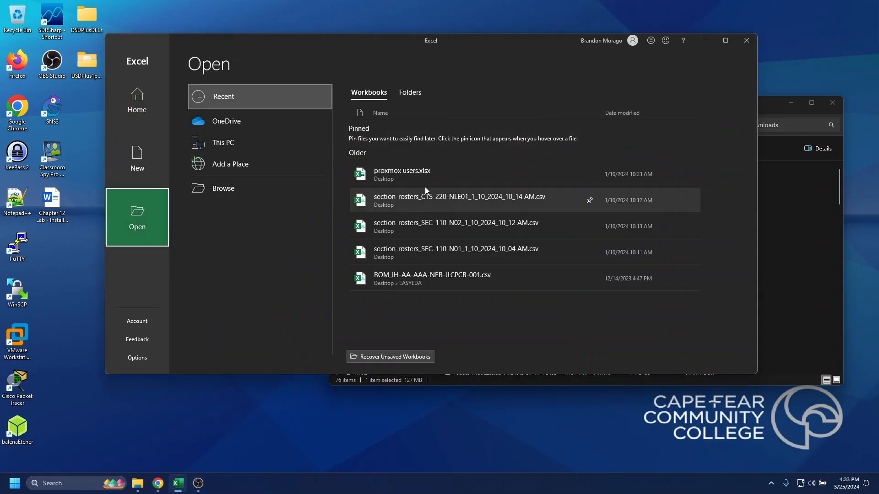
{"action": "left_click", "coordinate": [237, 184]}
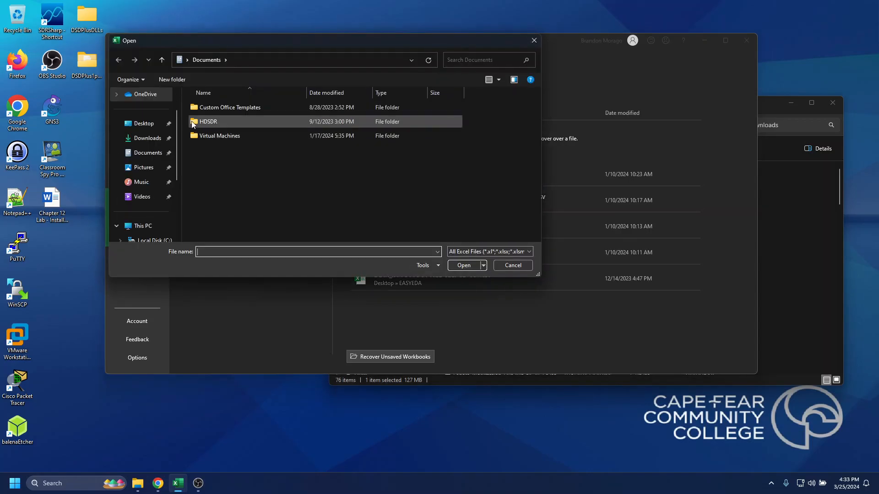
{"action": "left_click", "coordinate": [149, 139]}
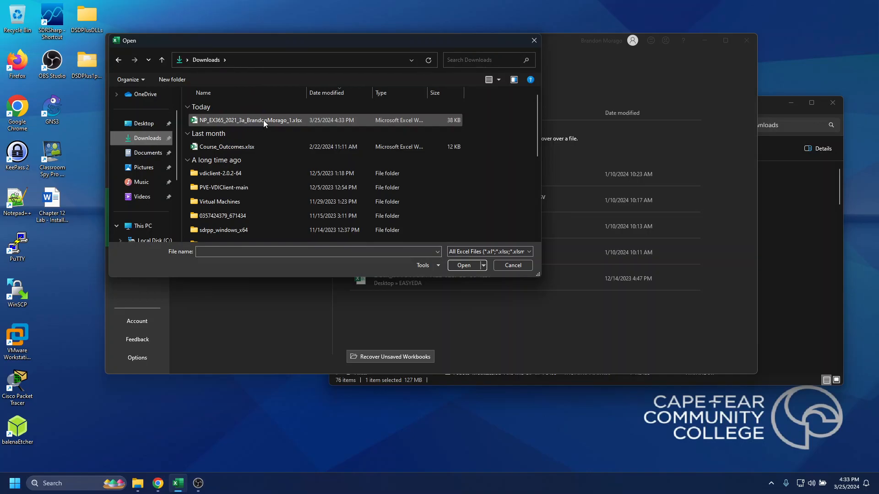
{"action": "double_click", "coordinate": [262, 120]}
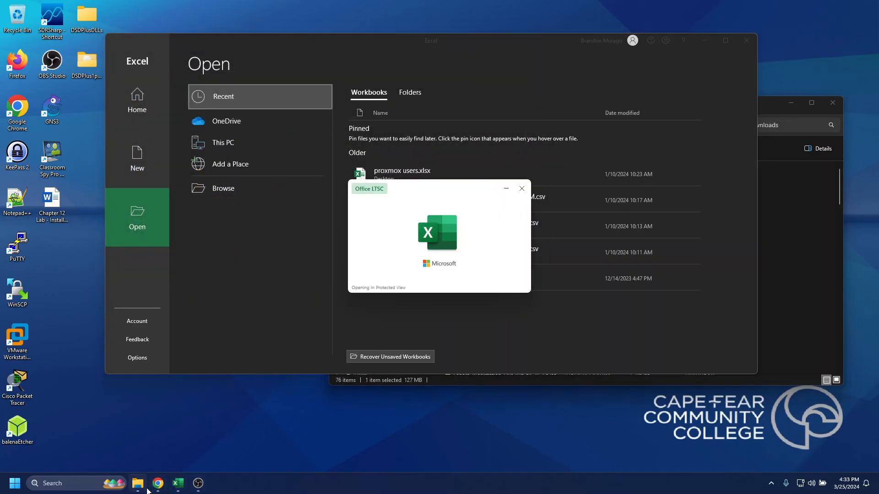
Open Instructions_NP_EX365_2021_3a.docx in Word from the Downloads folder in File Explorer
{"action": "left_click", "coordinate": [71, 485]}
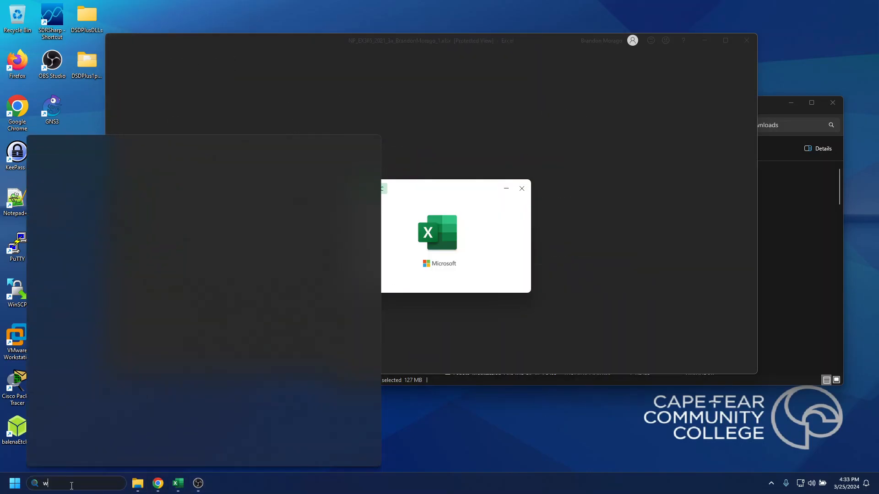
{"action": "type", "text": "word"}
{"action": "left_click", "coordinate": [134, 486]}
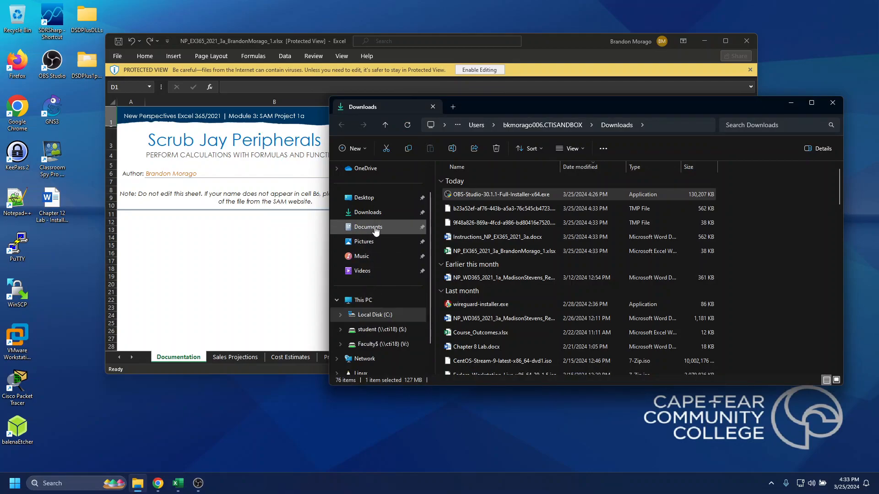
{"action": "left_click", "coordinate": [386, 215]}
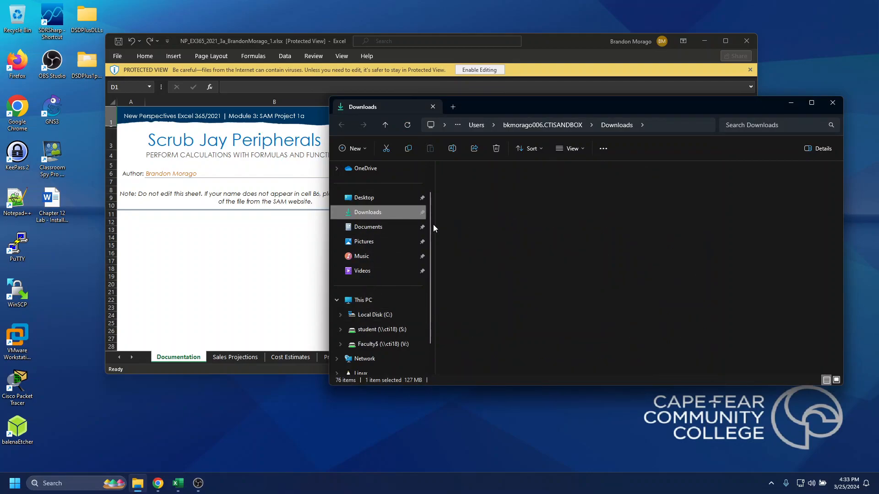
{"action": "left_click", "coordinate": [497, 211]}
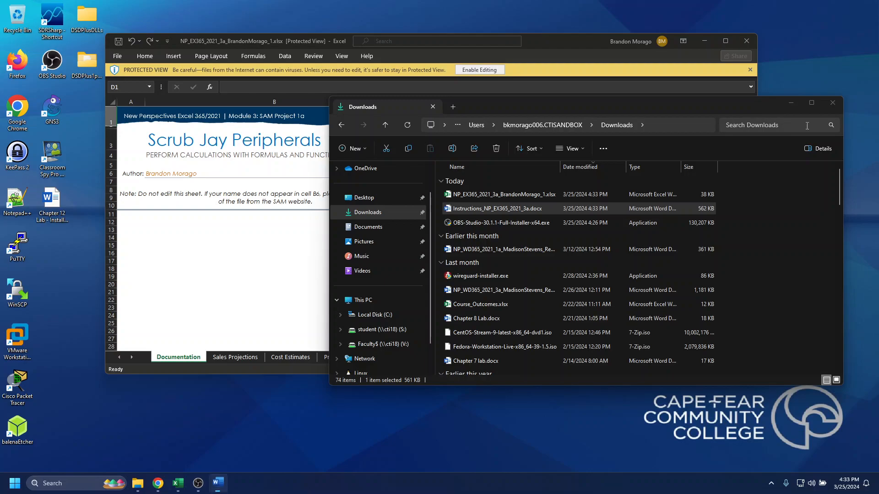
Close the Downloads folder window, maximize the workbook window and display the Sales Projections sheet
{"action": "left_click", "coordinate": [832, 103]}
{"action": "left_click", "coordinate": [723, 41]}
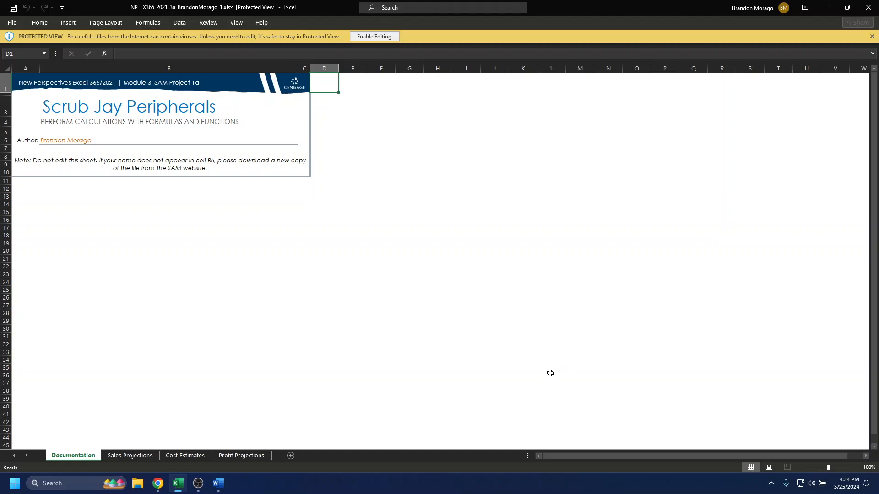
{"action": "left_click", "coordinate": [139, 457]}
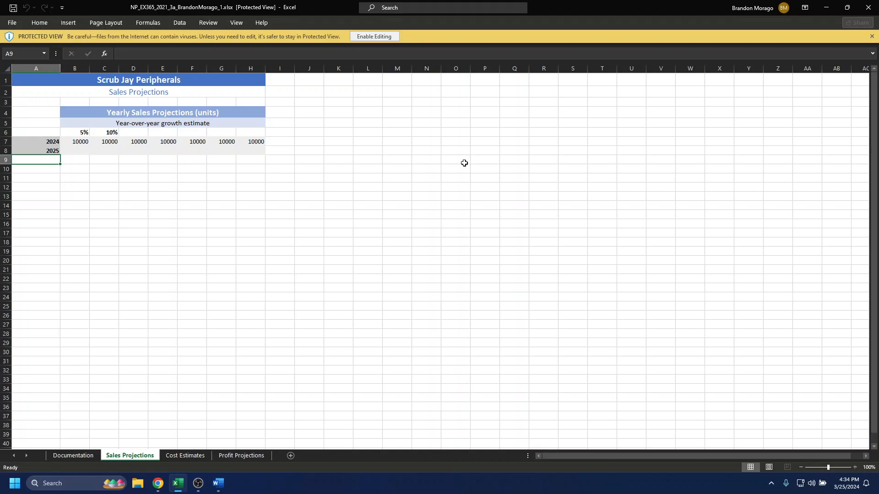
Try to extend the growth percentages from B6:C6 across row 6 to H6 in Protected View
{"action": "left_click", "coordinate": [80, 133]}
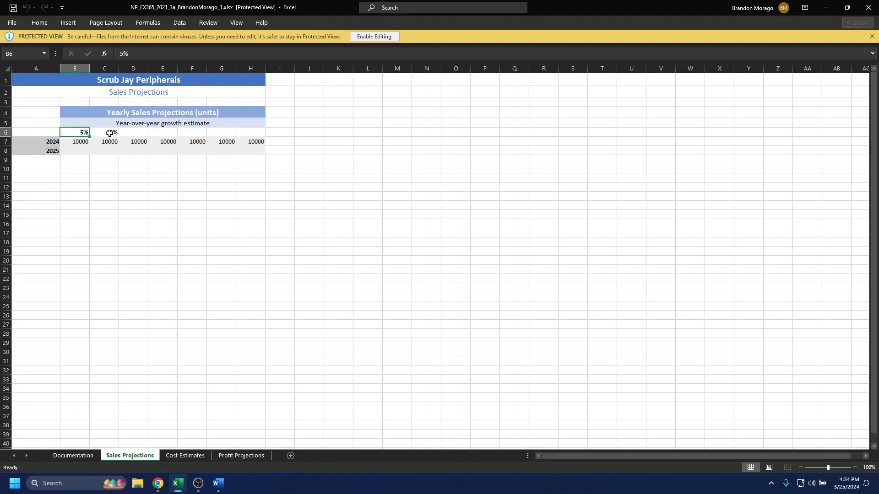
{"action": "mouse_move", "coordinate": [109, 132]}
{"action": "left_mouse_down"}
{"action": "mouse_move", "coordinate": [127, 136]}
{"action": "mouse_move", "coordinate": [97, 133]}
{"action": "left_mouse_up"}
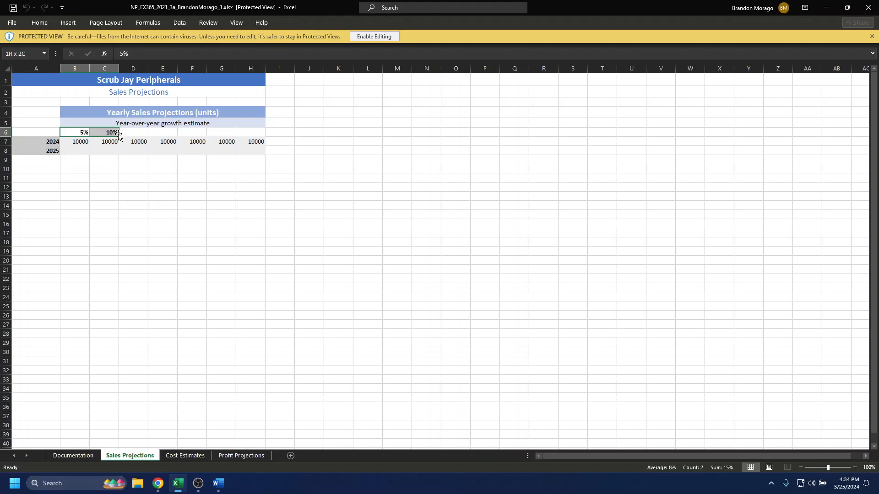
{"action": "left_click_drag", "start_coordinate": [118, 135], "coordinate": [253, 130]}
Enable editing and extend the percentage series from B6:C6 across to H6, ending at 35%
{"action": "left_click", "coordinate": [365, 37]}
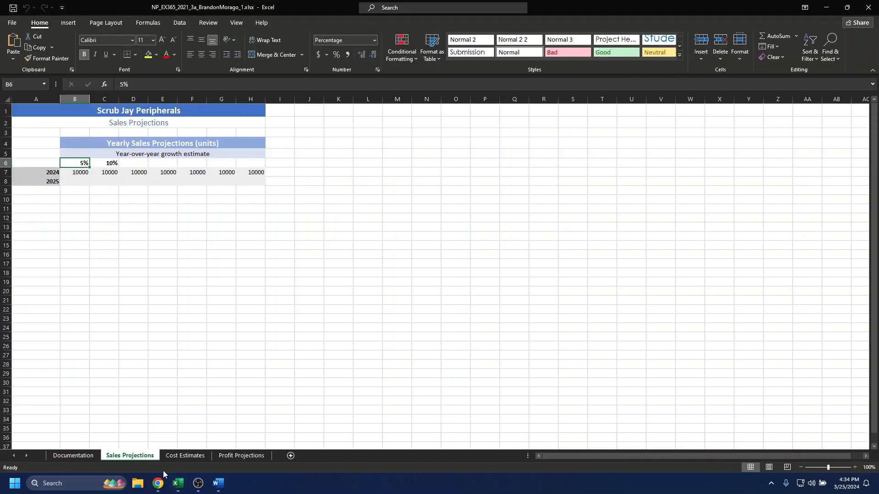
{"action": "left_click_drag", "start_coordinate": [87, 163], "coordinate": [105, 163]}
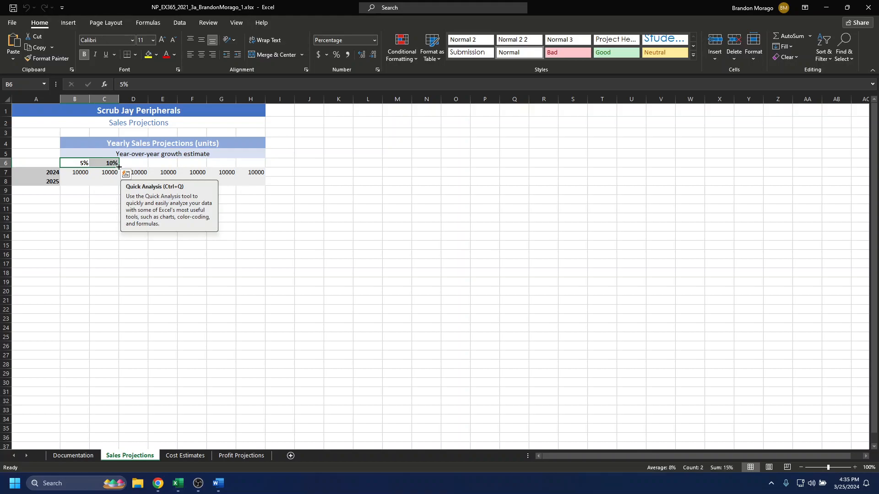
{"action": "left_click_drag", "start_coordinate": [120, 166], "coordinate": [255, 167]}
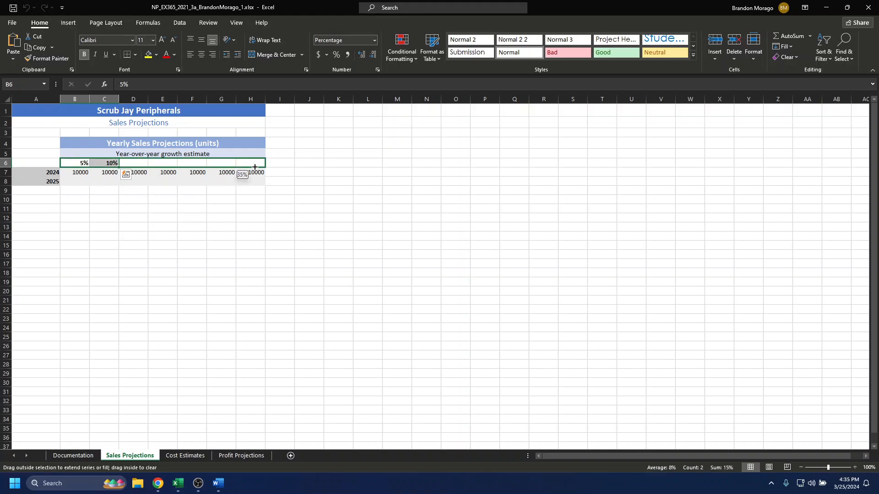
{"action": "left_click_drag", "start_coordinate": [255, 167], "coordinate": [255, 167]}
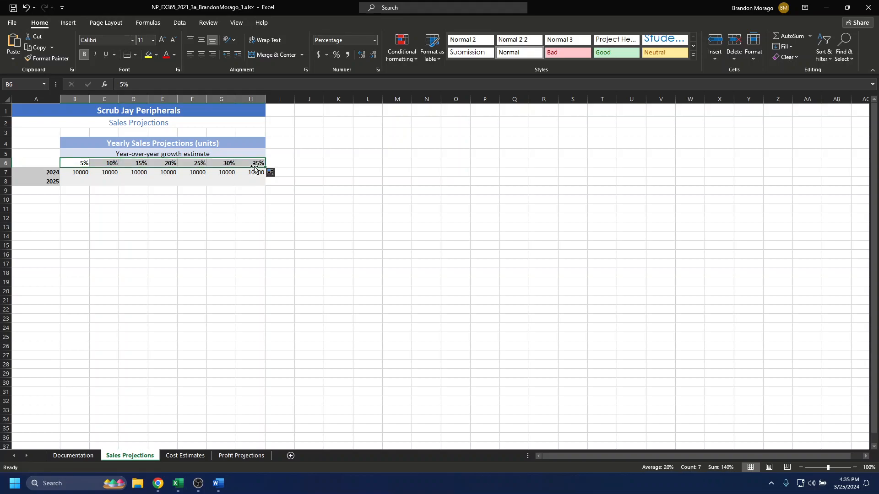
{"action": "left_click", "coordinate": [239, 206]}
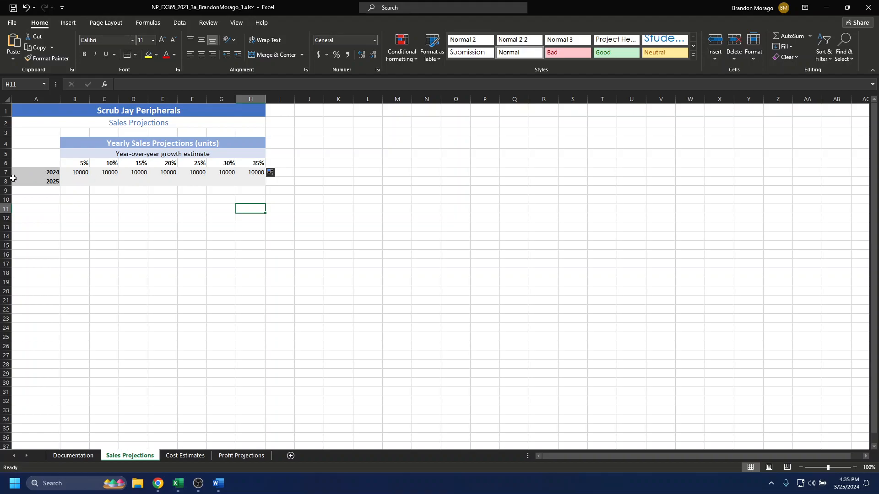
Extend the year series from A7:A8 down to A11, ending at 2028
{"action": "left_click_drag", "start_coordinate": [37, 170], "coordinate": [44, 179]}
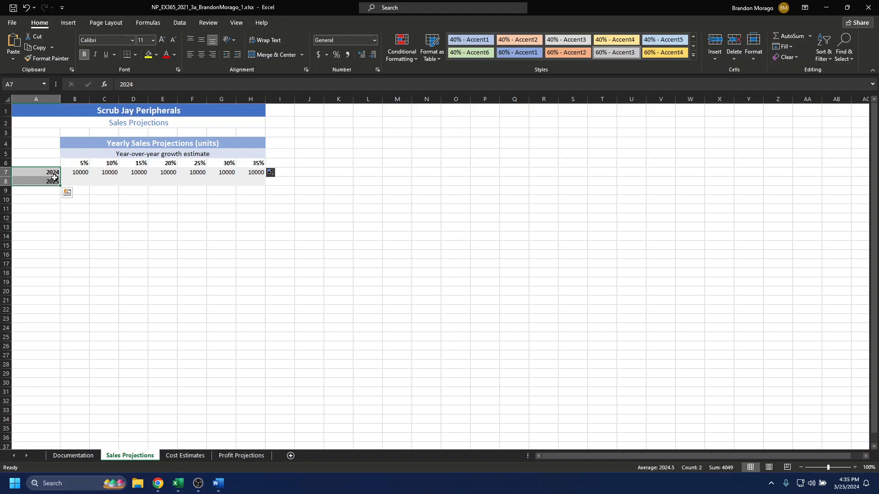
{"action": "left_click_drag", "start_coordinate": [60, 185], "coordinate": [59, 210]}
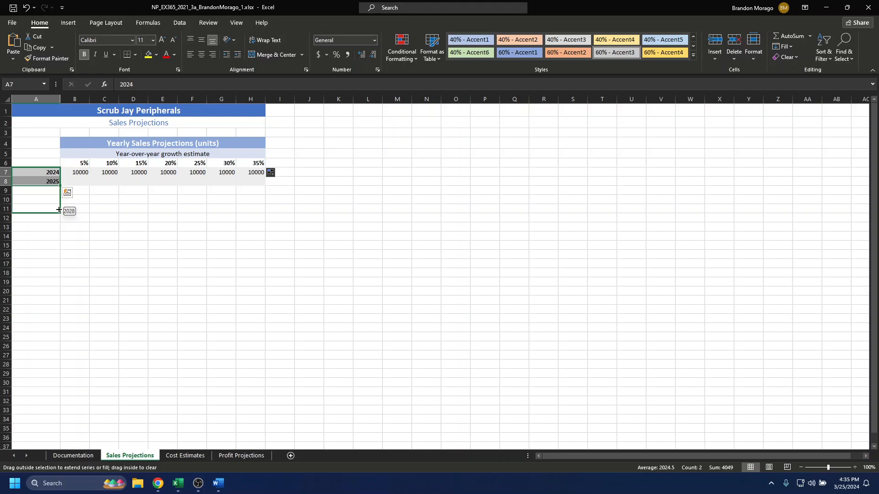
{"action": "left_click_drag", "start_coordinate": [59, 209], "coordinate": [58, 210]}
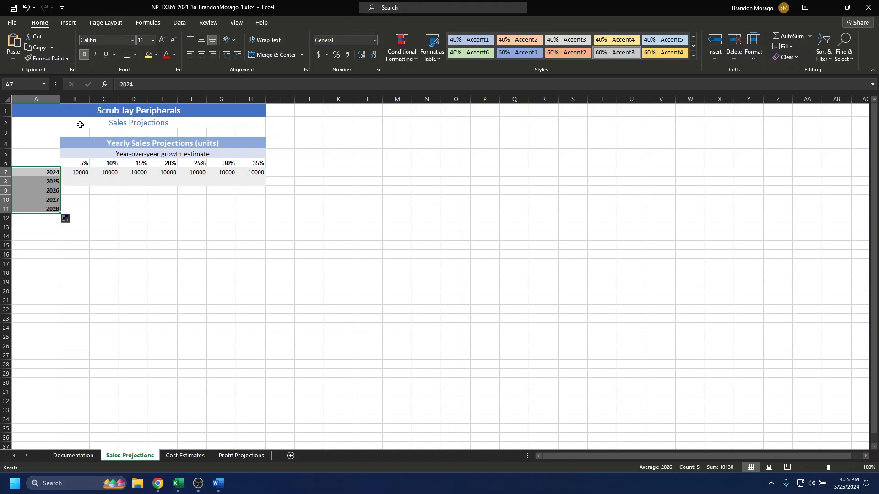
Select range A9:H11 and look through the Quick Analysis and Fill options for it
{"action": "left_click", "coordinate": [68, 190]}
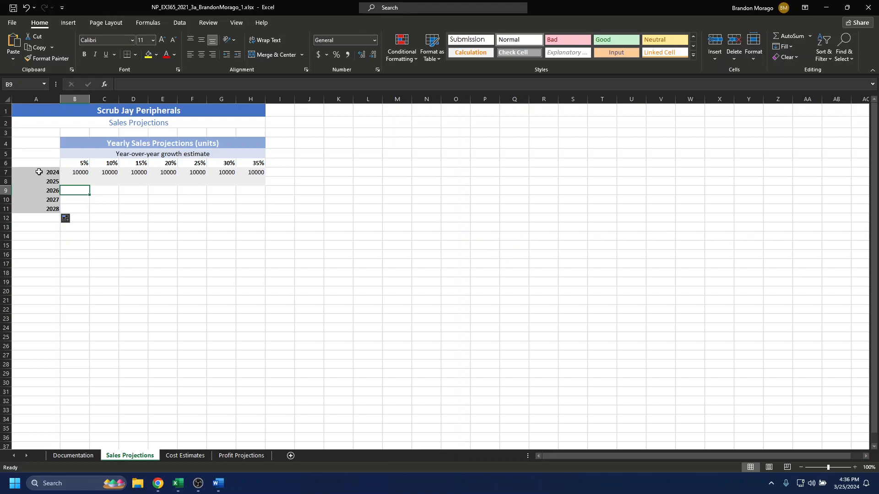
{"action": "left_click", "coordinate": [50, 190]}
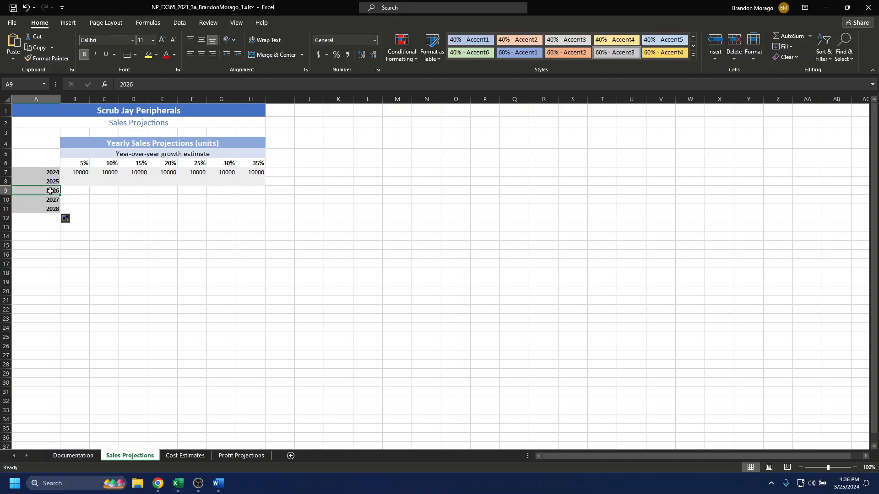
{"action": "left_click", "coordinate": [248, 218], "text": "shift"}
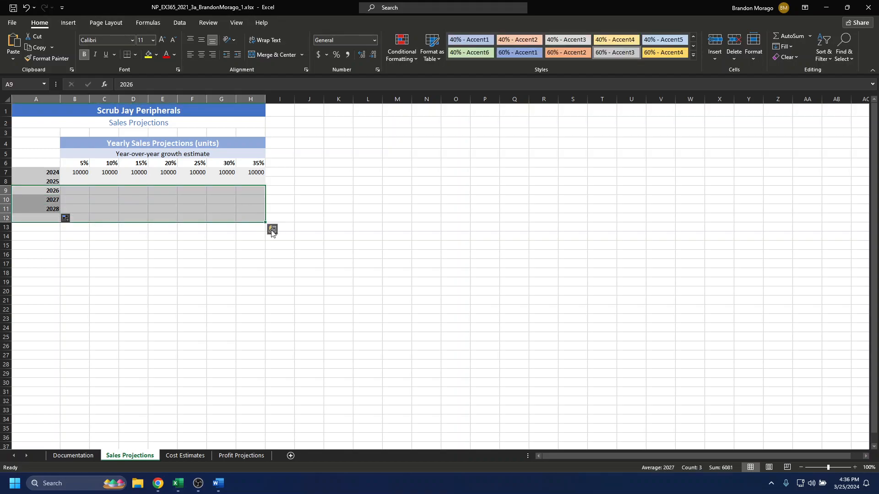
{"action": "left_click", "coordinate": [49, 191]}
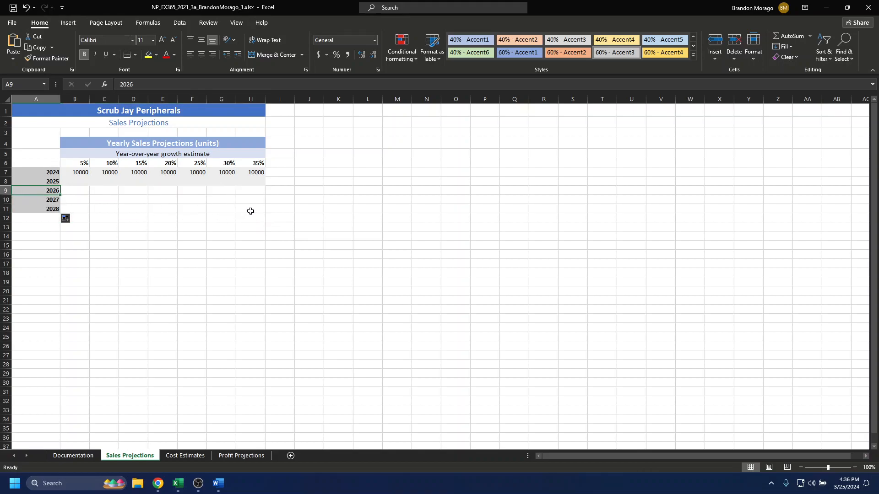
{"action": "left_click", "coordinate": [259, 210], "text": "shift"}
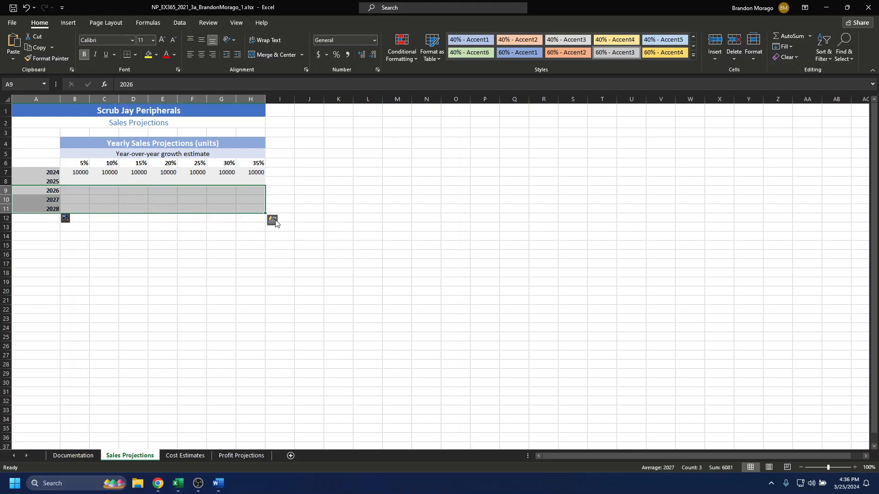
{"action": "left_click", "coordinate": [274, 221]}
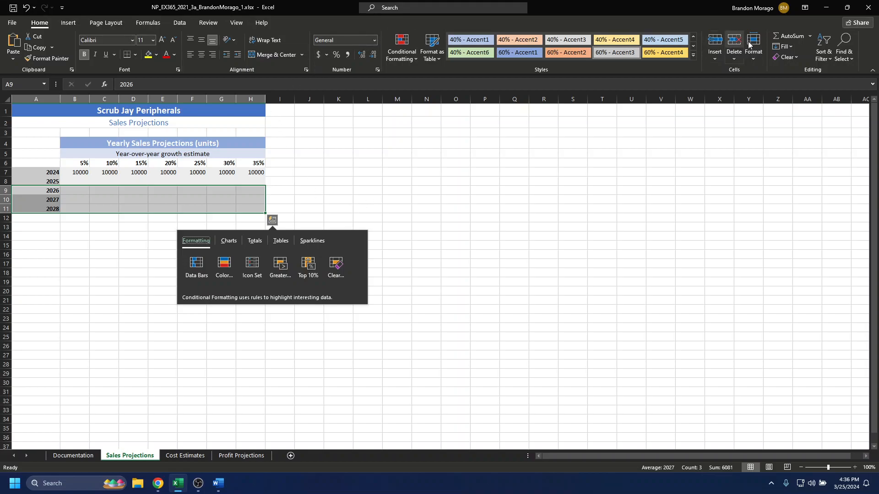
{"action": "left_click", "coordinate": [790, 47]}
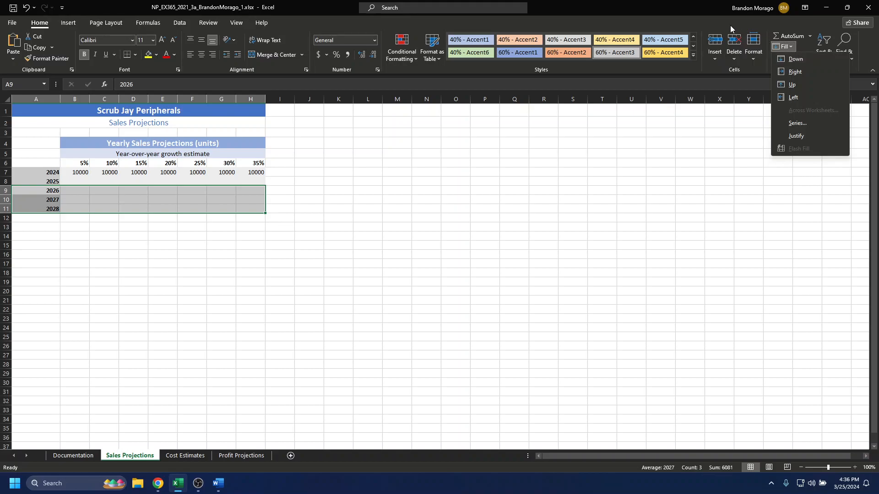
{"action": "left_click", "coordinate": [715, 19]}
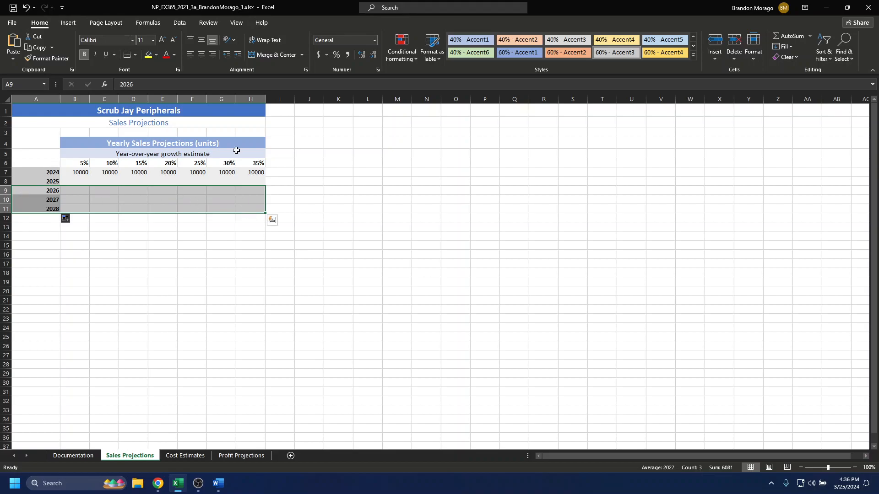
Search the commands for "autofill" and look at the Fill Series or Pattern options
{"action": "left_click", "coordinate": [410, 9]}
{"action": "type", "text": "auto"}
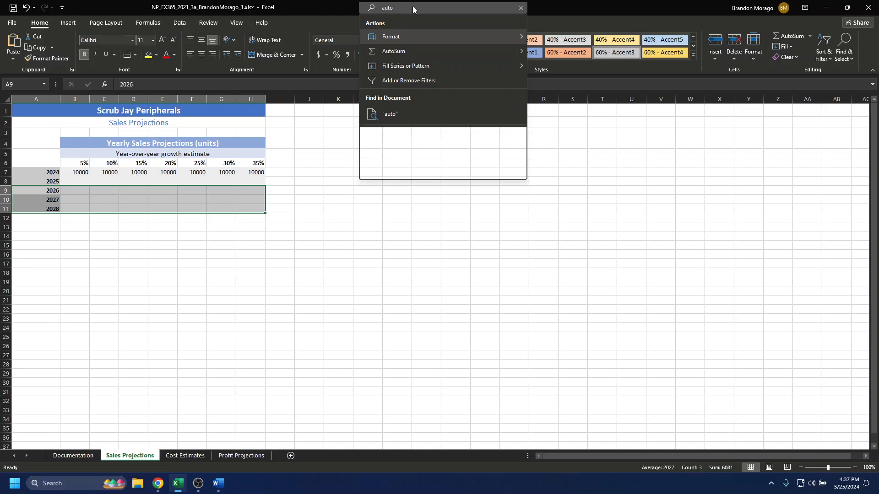
{"action": "type", "text": "fill"}
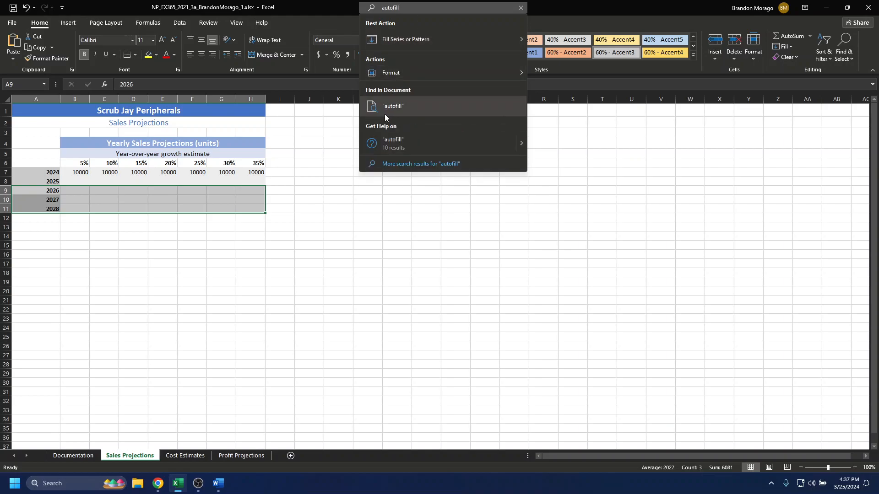
{"action": "mouse_move", "coordinate": [427, 36]}
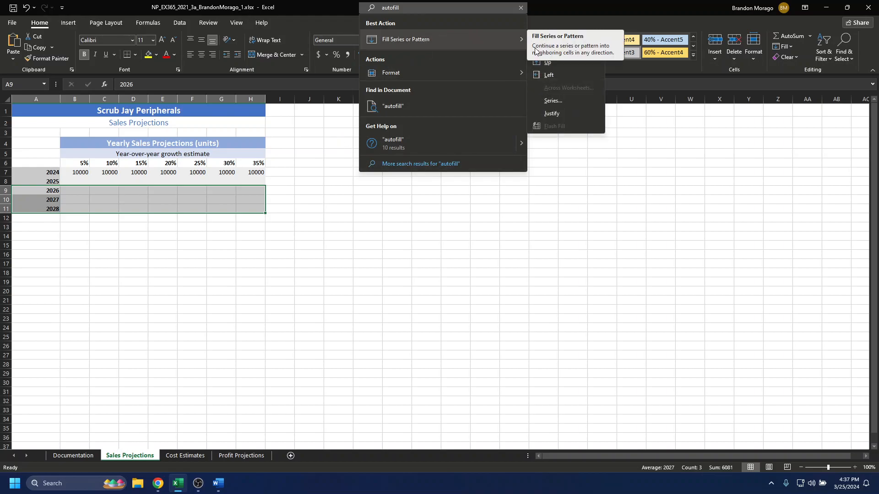
{"action": "key", "text": "Escape"}
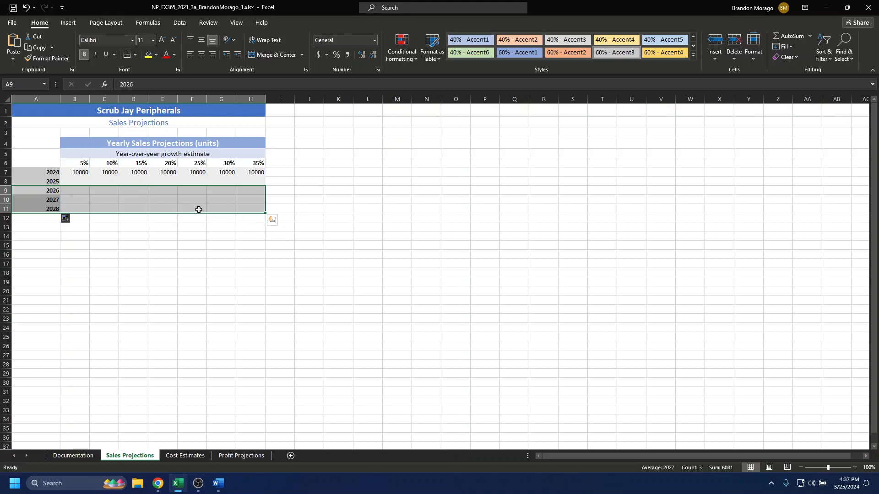
Try to copy the formatting of A7:H8 with Format Painter onto the cells starting at H8, and undo it
{"action": "left_click", "coordinate": [44, 173]}
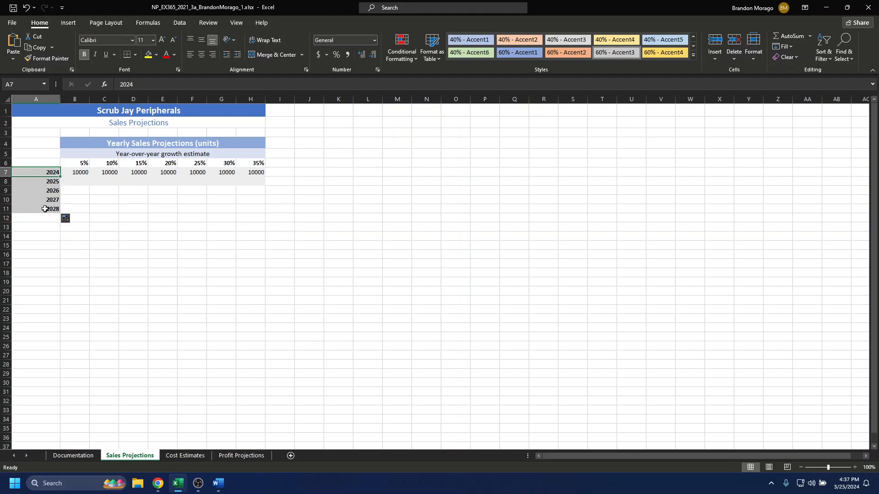
{"action": "left_click", "coordinate": [262, 183], "text": "shift"}
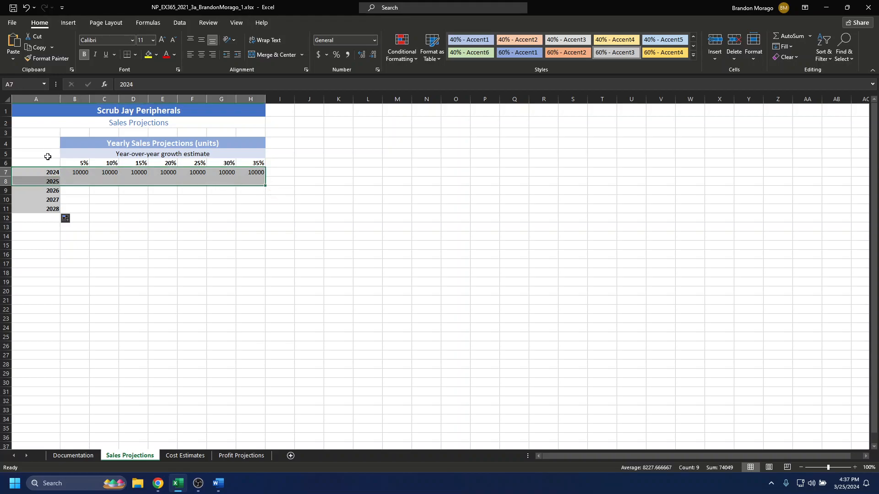
{"action": "left_click", "coordinate": [59, 62]}
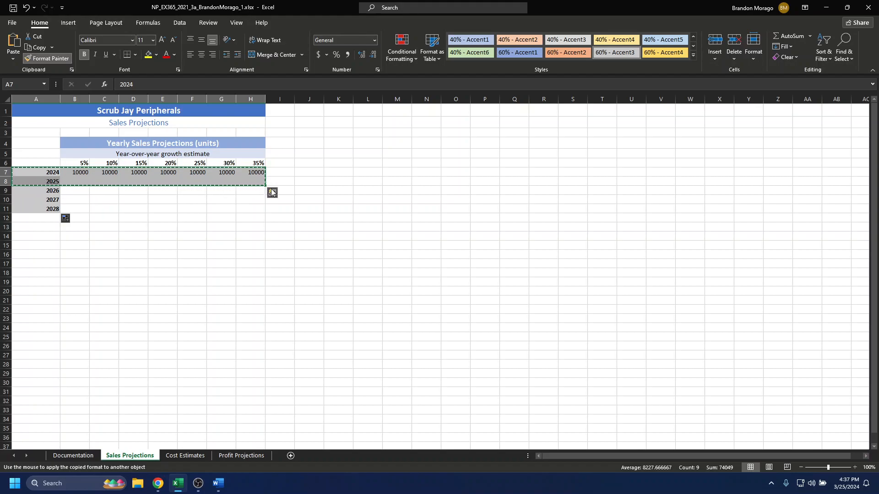
{"action": "left_click", "coordinate": [264, 184]}
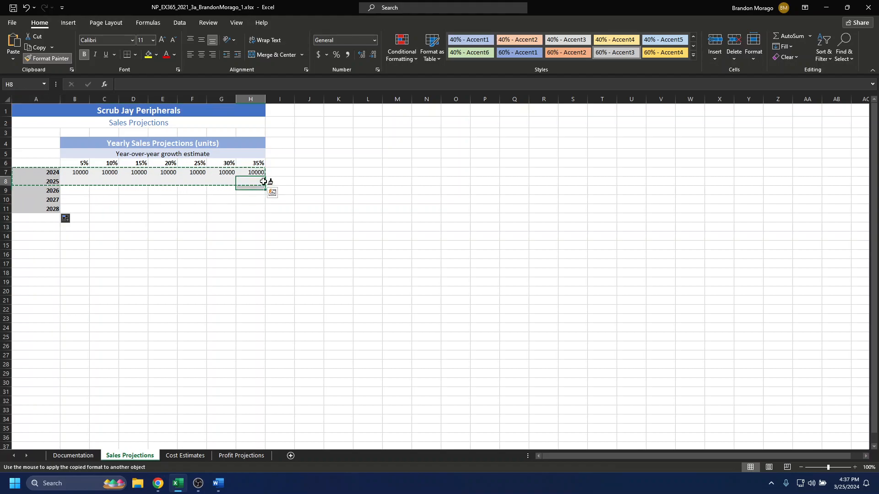
{"action": "left_click", "coordinate": [230, 195]}
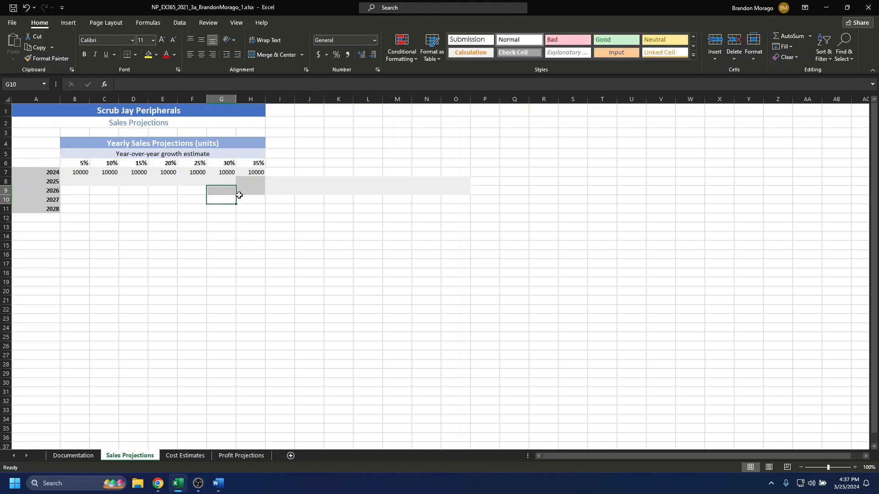
{"action": "key", "text": "ctrl+z"}
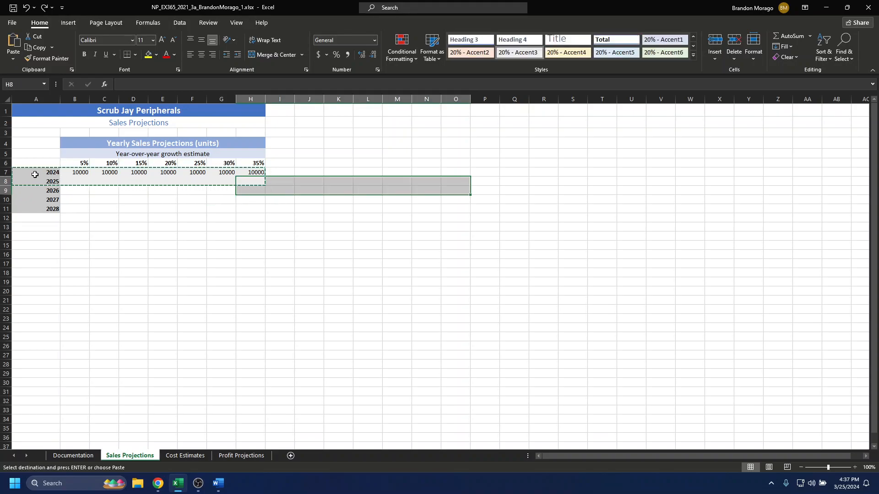
Try to paint the formatting of A7:H11 onto the empty cells starting at B15, and undo back past the year fill
{"action": "left_click", "coordinate": [39, 173]}
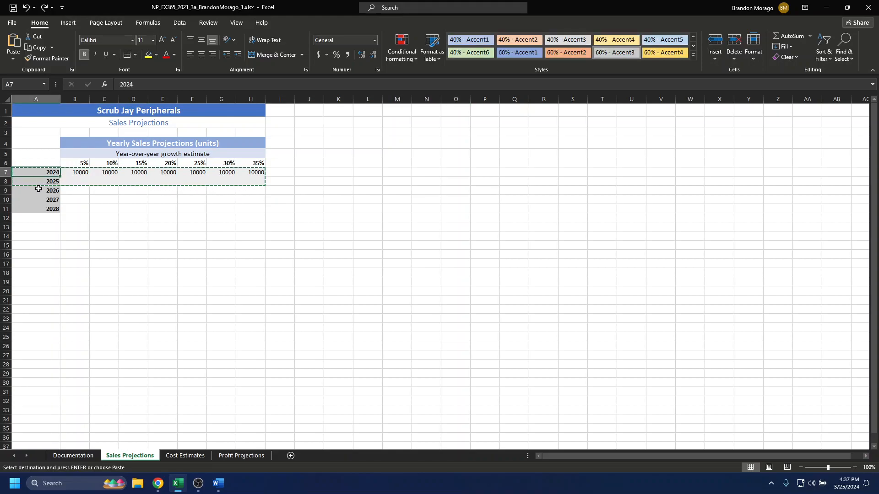
{"action": "left_click_drag", "start_coordinate": [28, 172], "coordinate": [259, 211]}
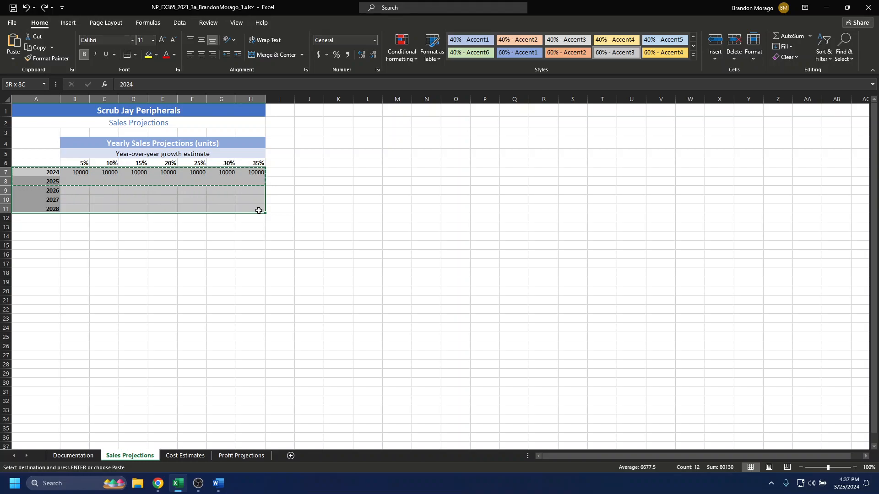
{"action": "left_click_drag", "start_coordinate": [259, 211], "coordinate": [259, 211]}
{"action": "left_click", "coordinate": [46, 62]}
{"action": "left_click", "coordinate": [87, 242]}
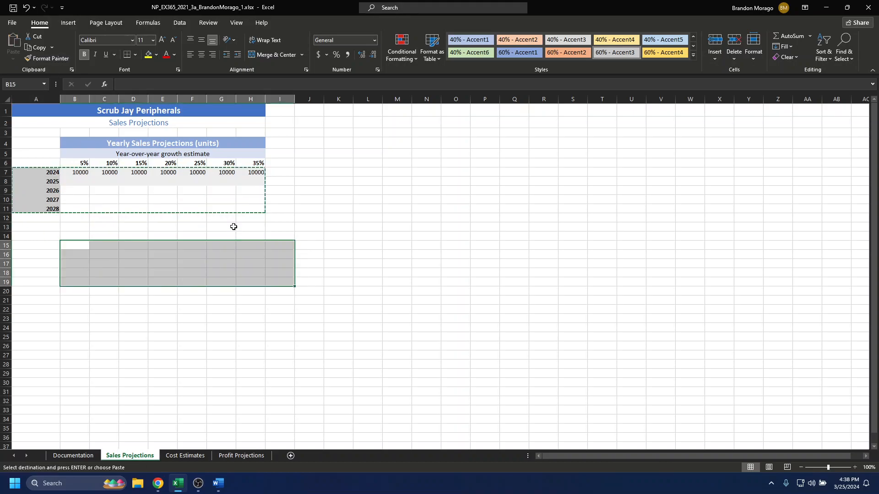
{"action": "key", "text": "ctrl+z"}
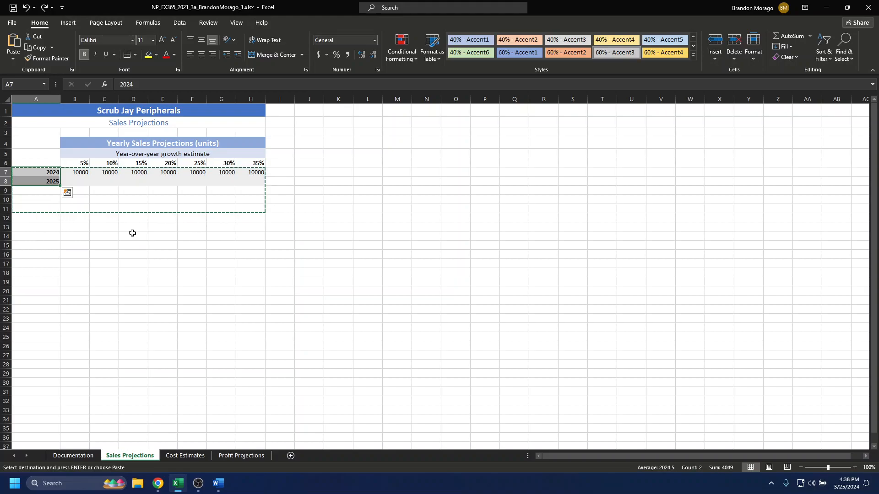
Fill the year series from A7:A8 down to A11 again, ending at 2028
{"action": "left_click", "coordinate": [151, 244]}
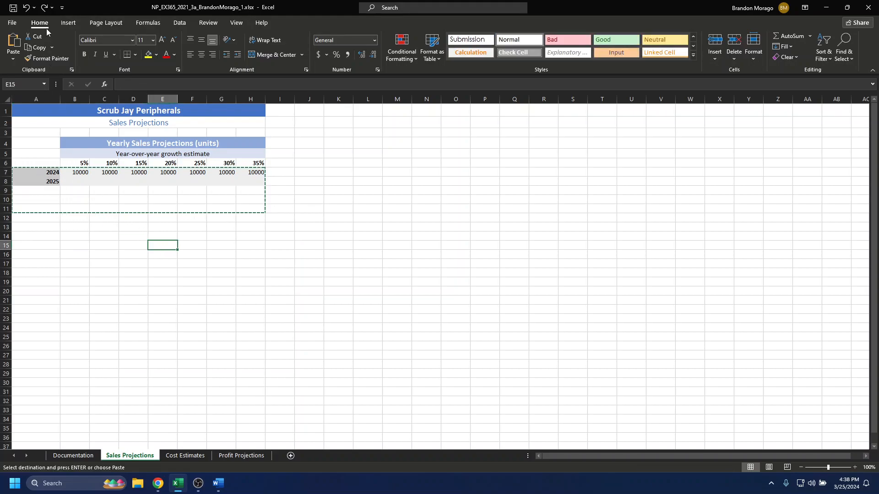
{"action": "left_click", "coordinate": [12, 23]}
{"action": "left_click", "coordinate": [18, 27]}
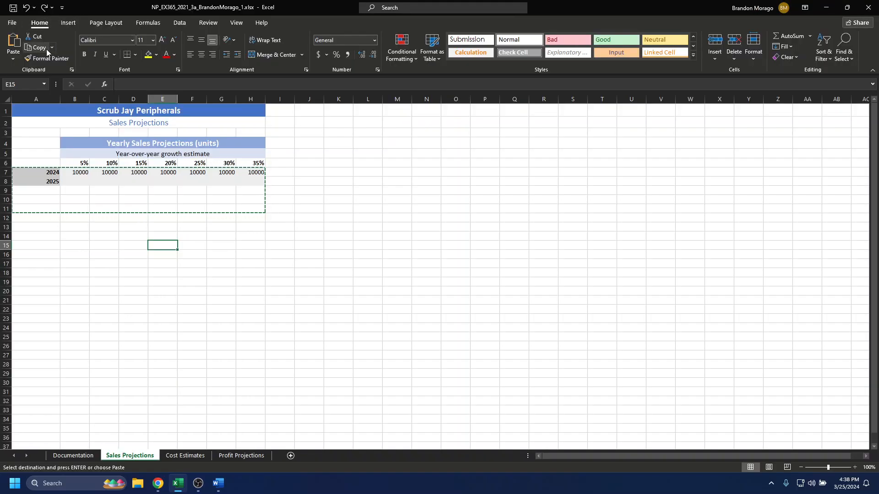
{"action": "left_click", "coordinate": [65, 190]}
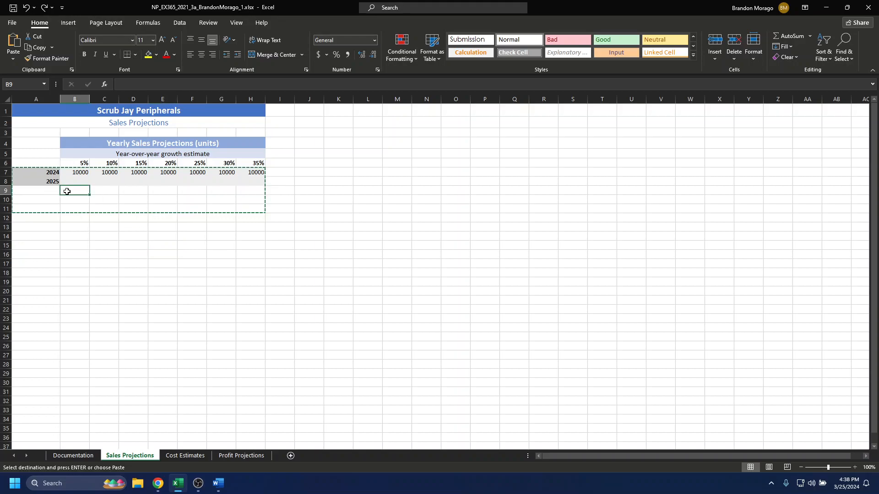
{"action": "left_click", "coordinate": [39, 190]}
{"action": "left_click", "coordinate": [52, 175]}
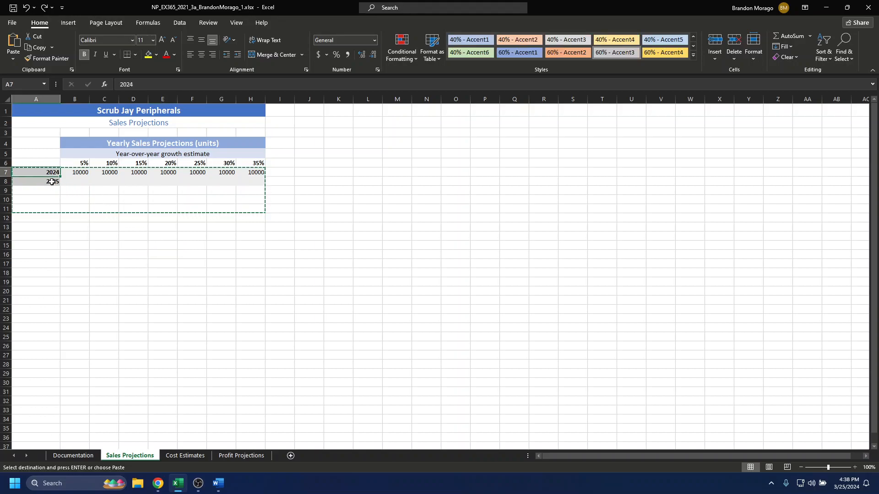
{"action": "left_click_drag", "start_coordinate": [52, 182], "coordinate": [56, 214]}
Try to apply the A7:H8 formatting to H8:H9 with Format Painter, and undo it
{"action": "left_click", "coordinate": [59, 183]}
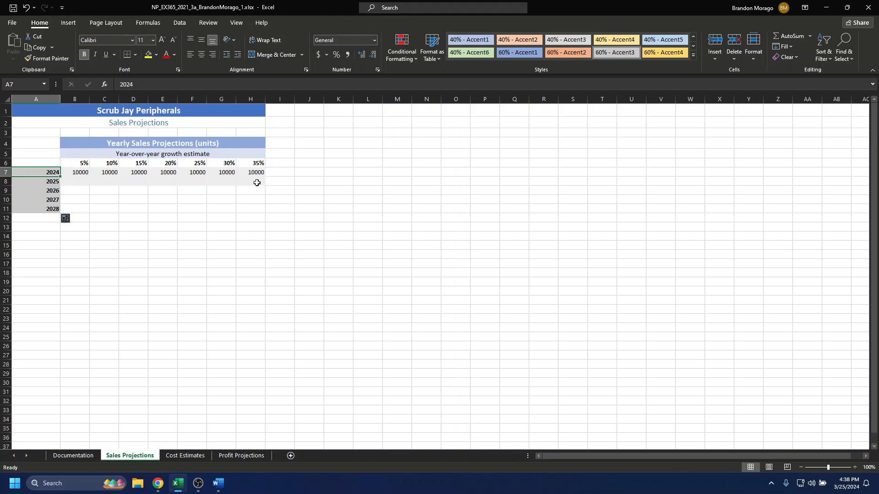
{"action": "left_click_drag", "start_coordinate": [257, 183], "coordinate": [257, 183]}
{"action": "left_click", "coordinate": [46, 58]}
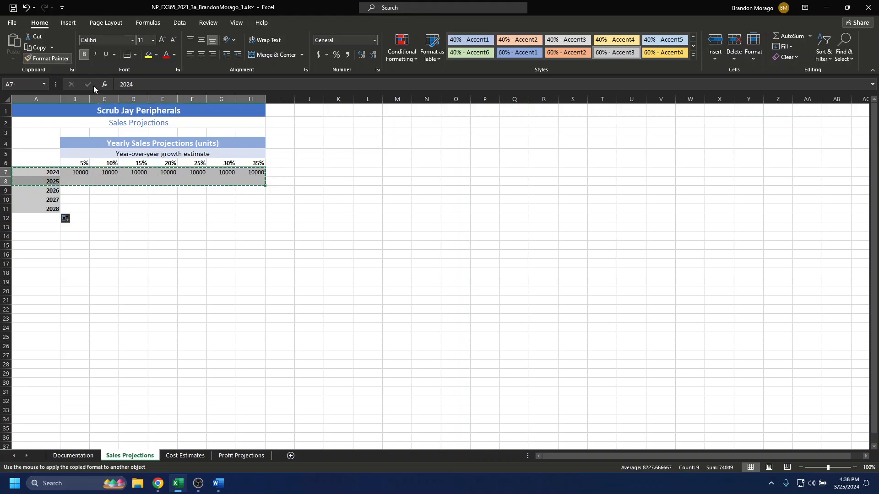
{"action": "mouse_move", "coordinate": [264, 186]}
{"action": "left_mouse_down"}
{"action": "mouse_move", "coordinate": [261, 199]}
{"action": "mouse_move", "coordinate": [264, 181]}
{"action": "left_mouse_up"}
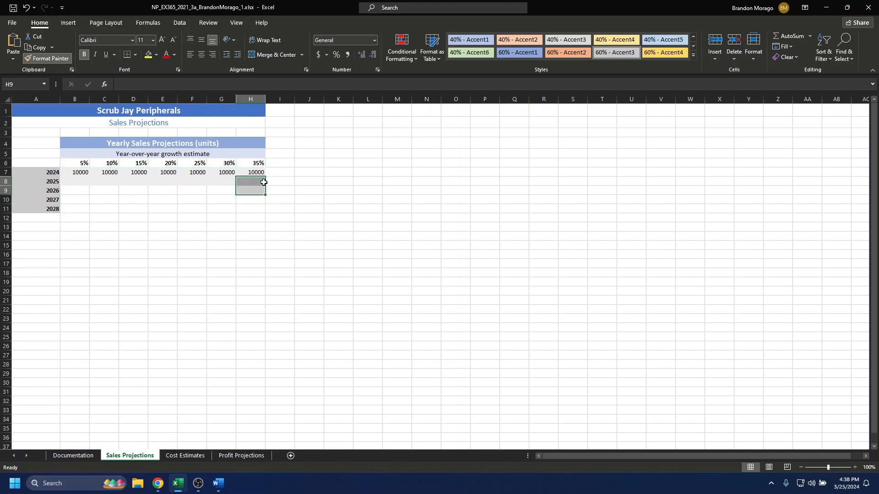
{"action": "key", "text": "ctrl+z"}
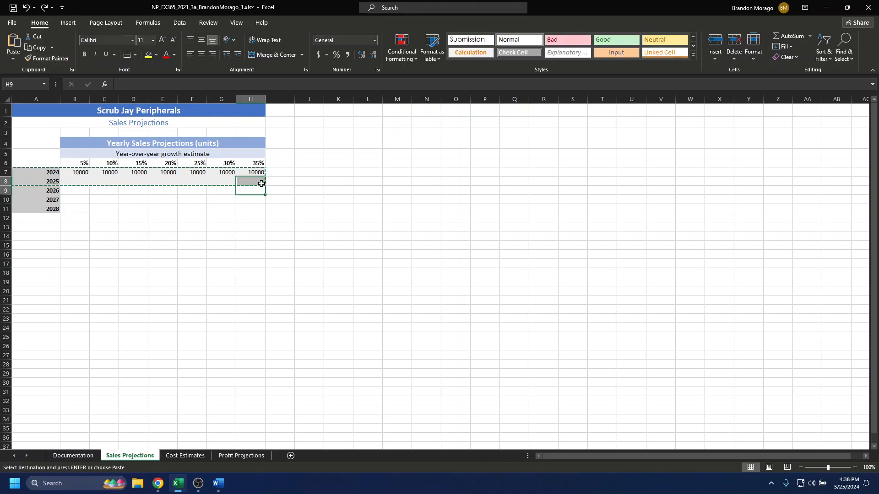
Copy the formatting of H8 onto the 2024 cell A7 with Format Painter
{"action": "left_click", "coordinate": [263, 184]}
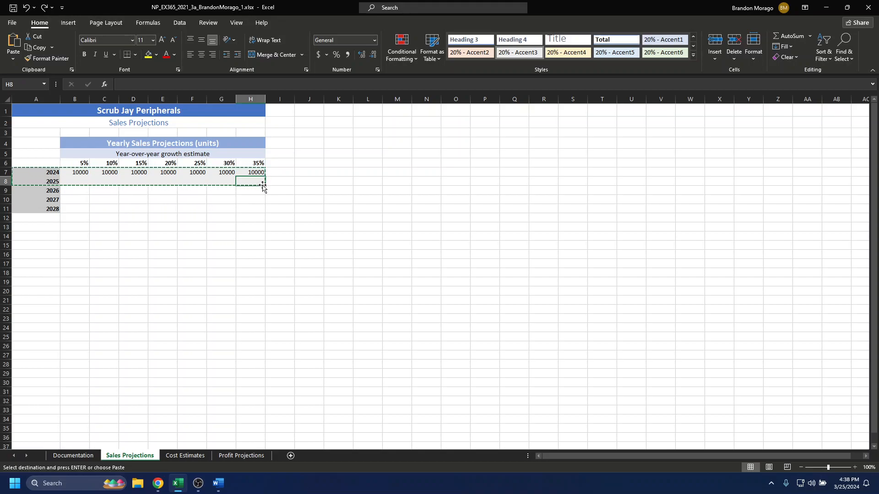
{"action": "left_click", "coordinate": [48, 58]}
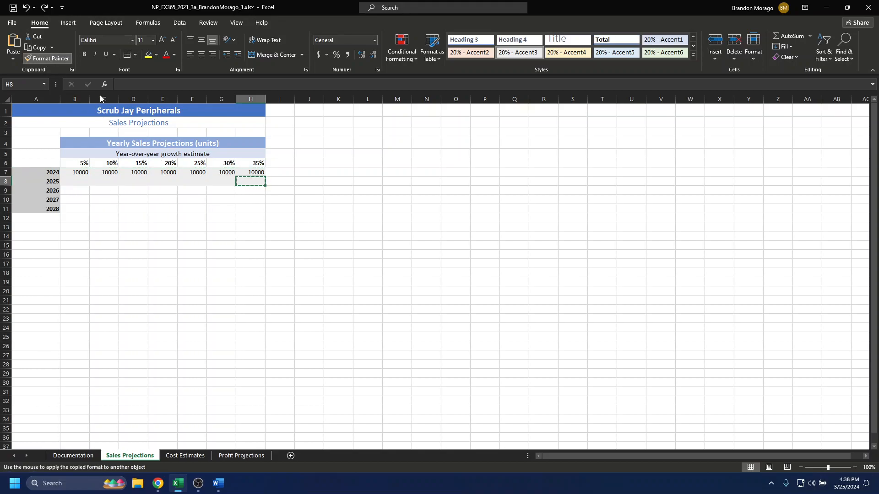
{"action": "left_click", "coordinate": [35, 171]}
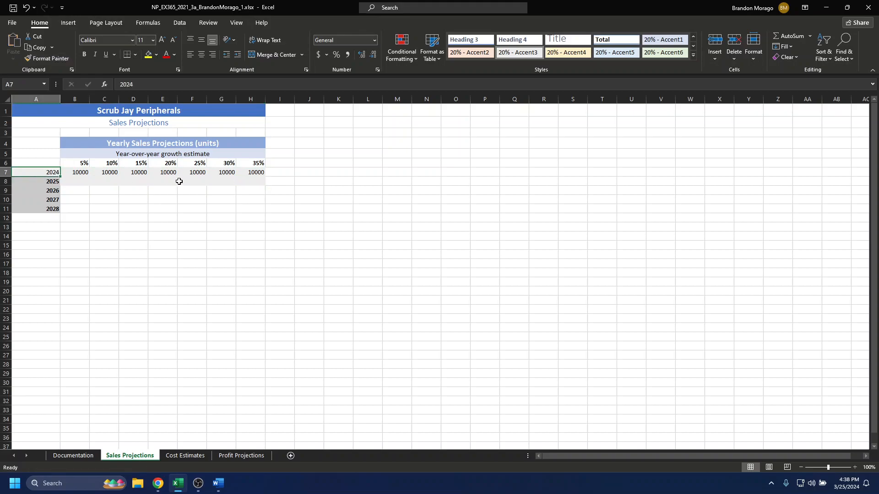
Try to paint the formatting of A7:H8 over the overlapping range A8:H11
{"action": "left_click", "coordinate": [246, 181], "text": "shift"}
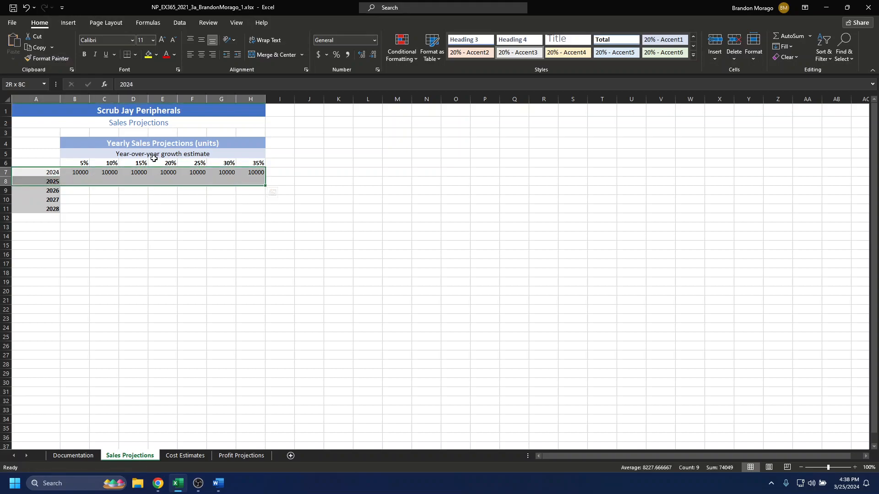
{"action": "left_click", "coordinate": [48, 59]}
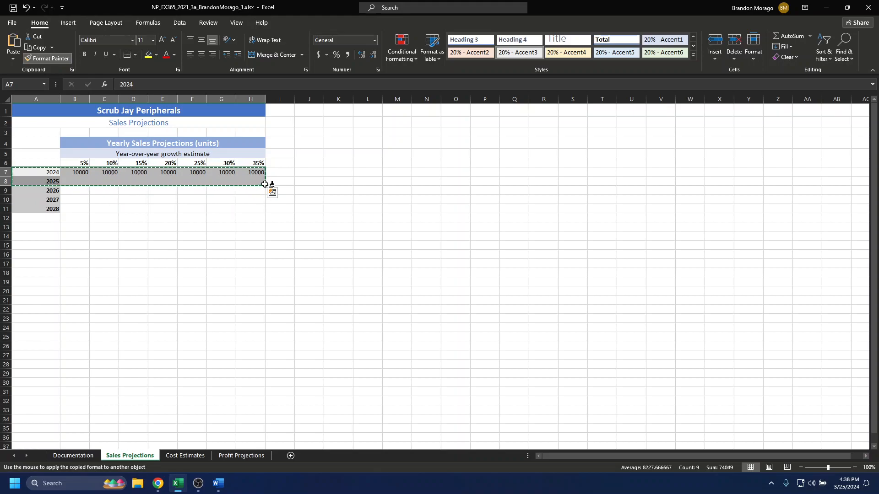
{"action": "left_click_drag", "start_coordinate": [265, 184], "coordinate": [263, 198]}
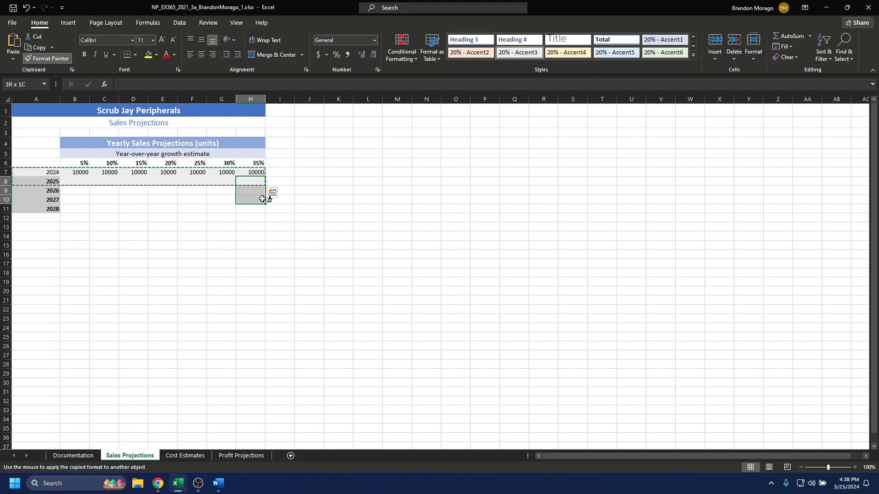
{"action": "left_click_drag", "start_coordinate": [257, 208], "coordinate": [6, 210]}
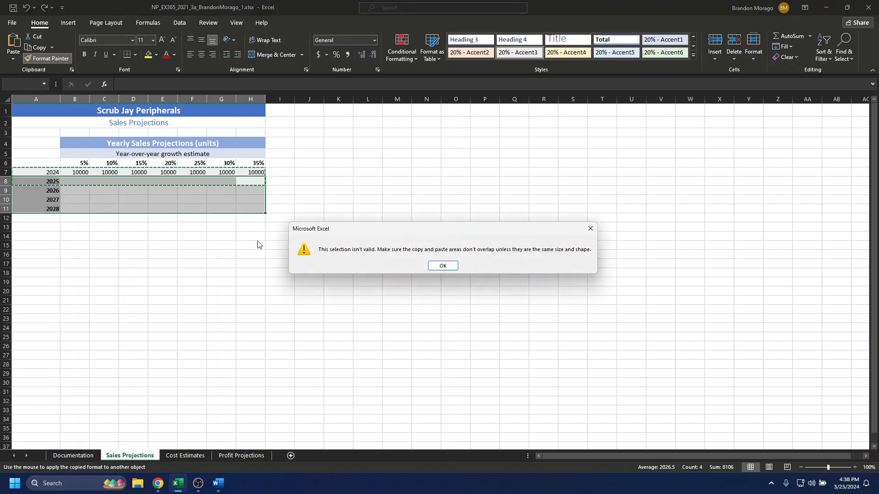
{"action": "left_click", "coordinate": [442, 266]}
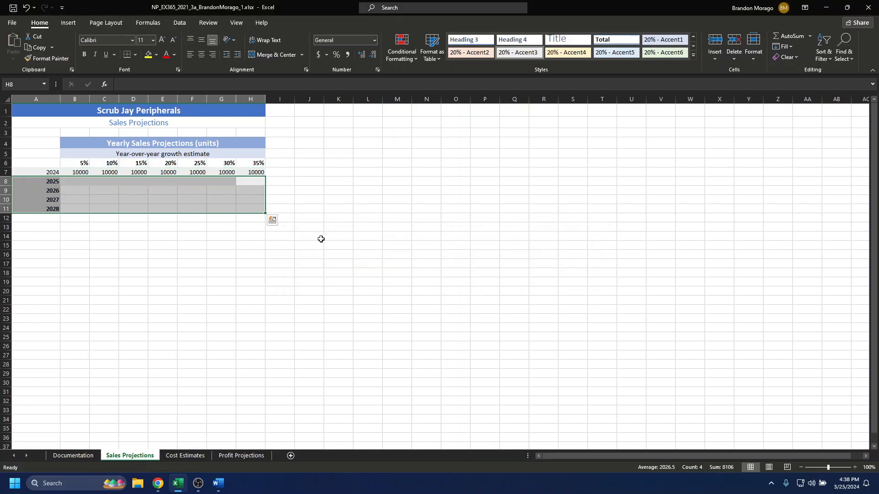
Undo the formatting painted onto the 2024 cell A7
{"action": "left_click", "coordinate": [181, 208]}
{"action": "left_click", "coordinate": [70, 183]}
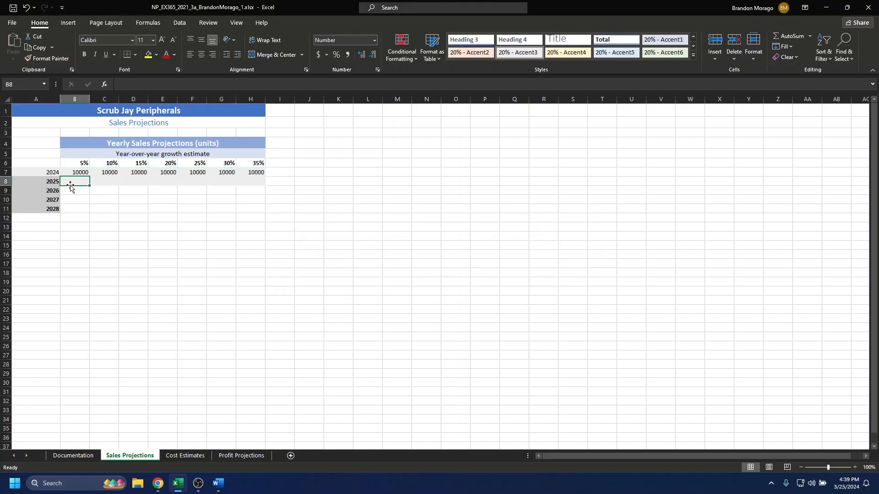
{"action": "key", "text": "ctrl+z"}
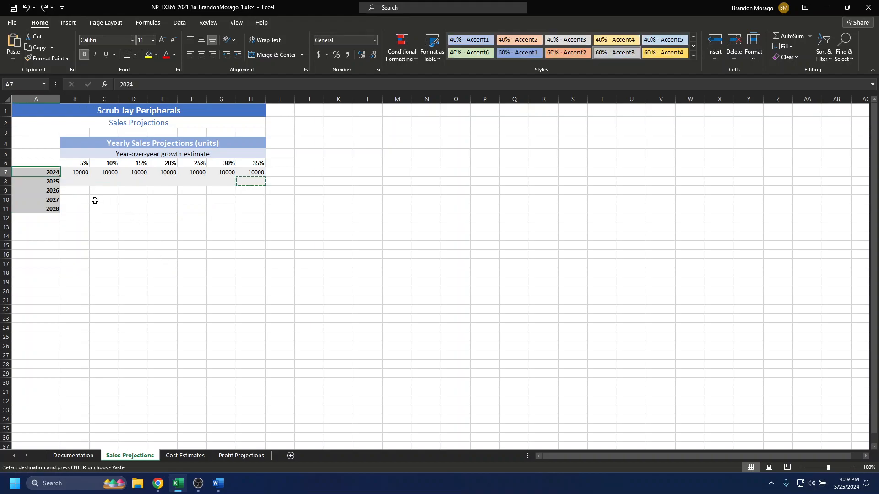
Fill the range A7:H8 down through row 11 to extend its formatting to A9:H11
{"action": "left_click", "coordinate": [94, 200]}
{"action": "left_click", "coordinate": [48, 173]}
{"action": "left_click", "coordinate": [240, 182], "text": "shift"}
{"action": "left_click_drag", "start_coordinate": [265, 187], "coordinate": [260, 213]}
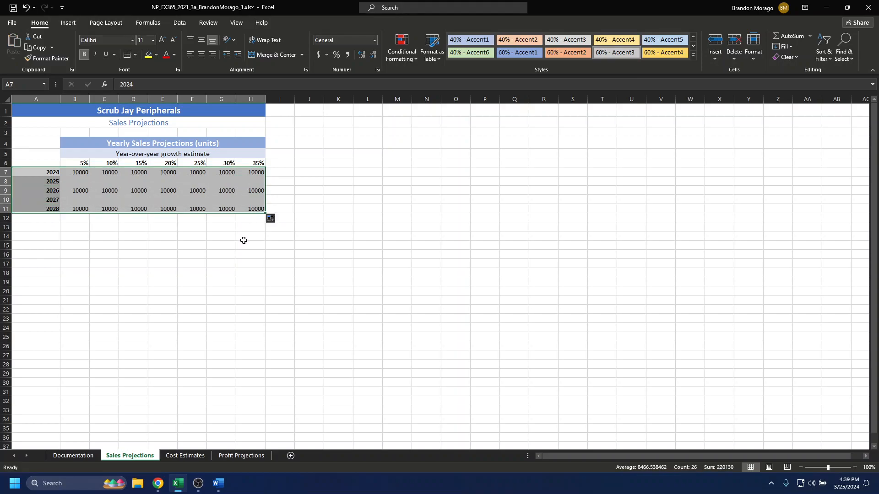
{"action": "left_click", "coordinate": [243, 241]}
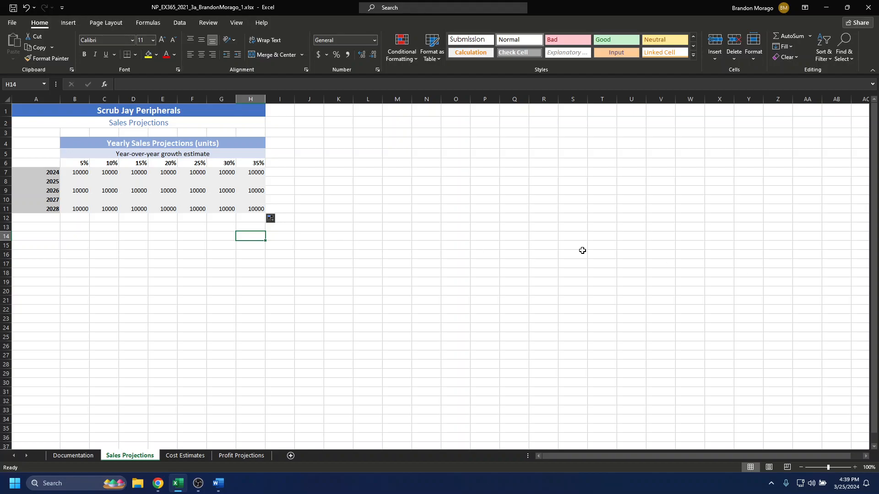
Clear the copied 10000 values from the 2026 and 2028 rows, ranges B9:H9 and B11:H11
{"action": "left_click_drag", "start_coordinate": [85, 191], "coordinate": [260, 192]}
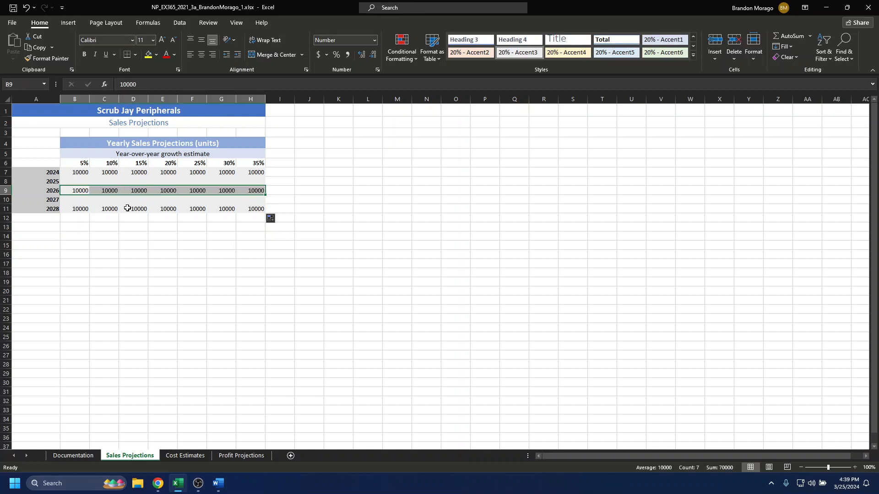
{"action": "key", "text": "Delete"}
{"action": "left_click_drag", "start_coordinate": [83, 212], "coordinate": [258, 210]}
{"action": "key", "text": "Delete"}
{"action": "left_click", "coordinate": [122, 229]}
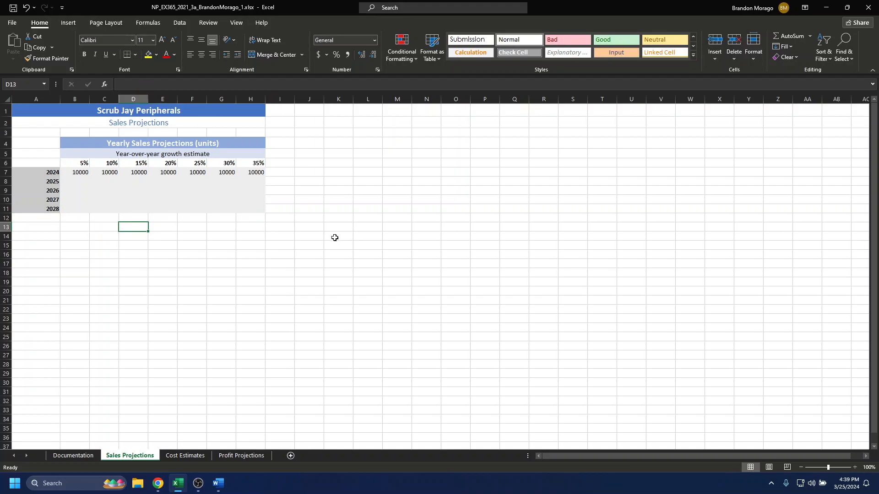
Enter the formula =B7*B6 in the 2025 cell B8 under the 5% growth estimate
{"action": "left_click", "coordinate": [80, 181]}
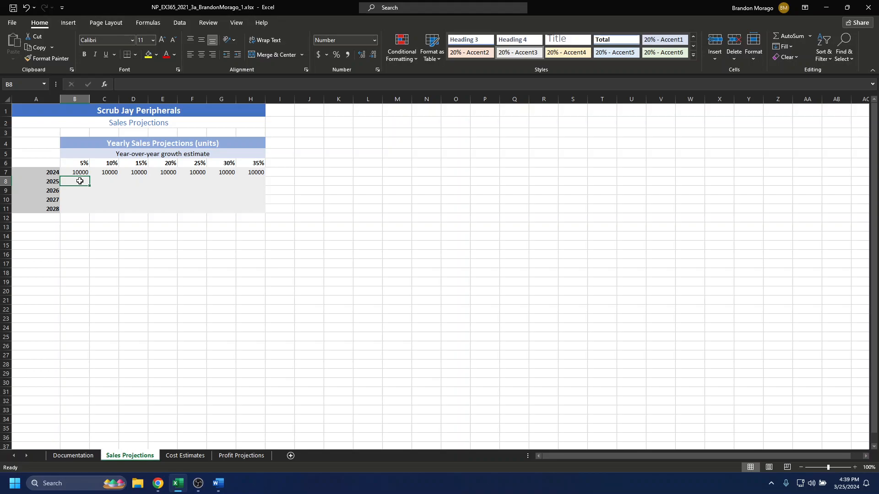
{"action": "double_click", "coordinate": [79, 180]}
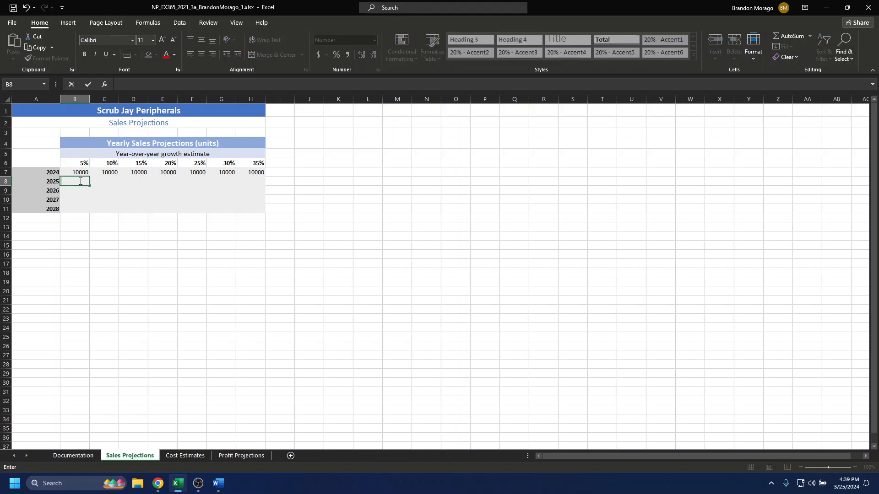
{"action": "type", "text": "b7"}
{"action": "key", "text": "BackSpace"}
{"action": "key", "text": "BackSpace"}
{"action": "type", "text": "=b"}
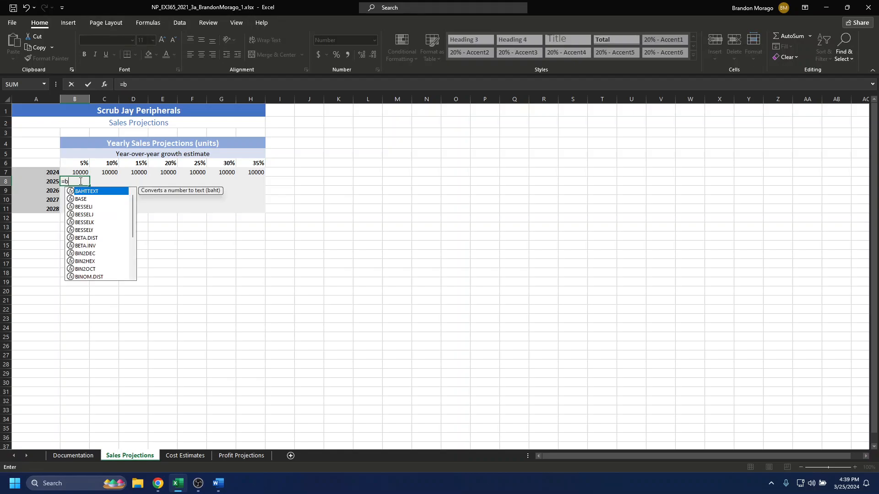
{"action": "type", "text": "7"}
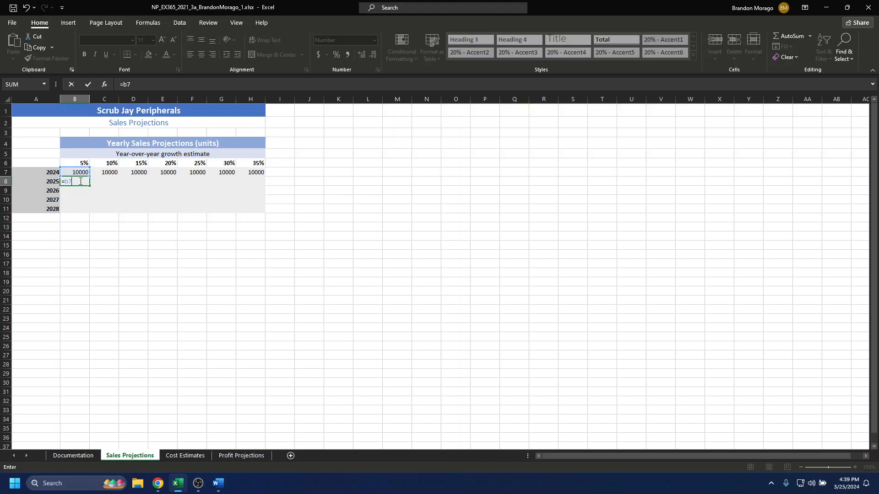
{"action": "type", "text": "*b6"}
{"action": "key", "text": "ctrl+Return"}
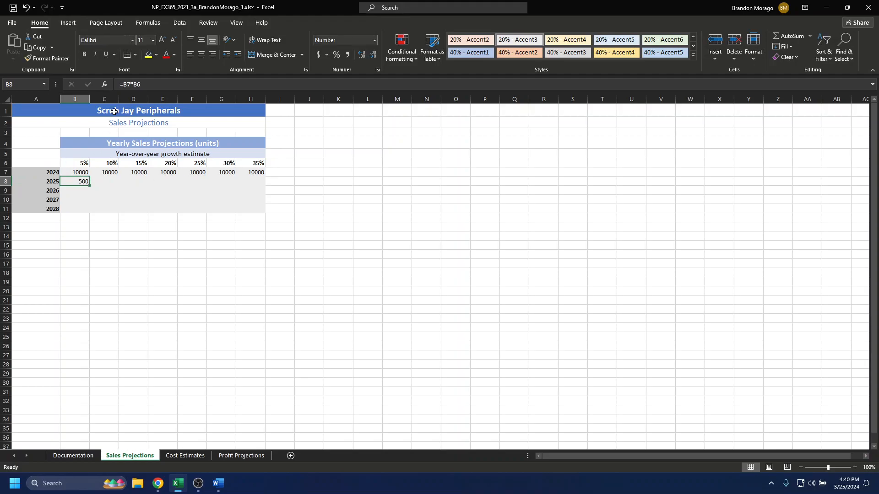
Try to extend the B8 formula to =(B7*B6$)+B7 so it adds the prior year's units
{"action": "left_click", "coordinate": [123, 85]}
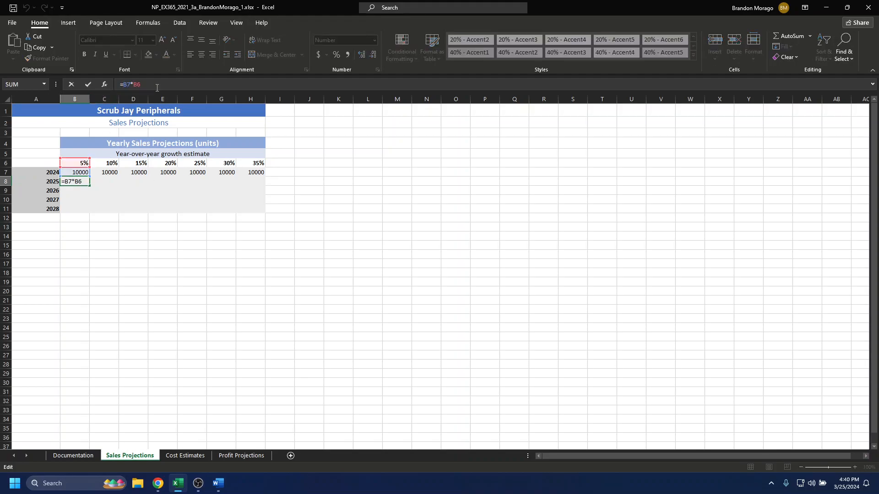
{"action": "type", "text": "("}
{"action": "type", "text": ")"}
{"action": "type", "text": "-"}
{"action": "type", "text": "+"}
{"action": "type", "text": "b7"}
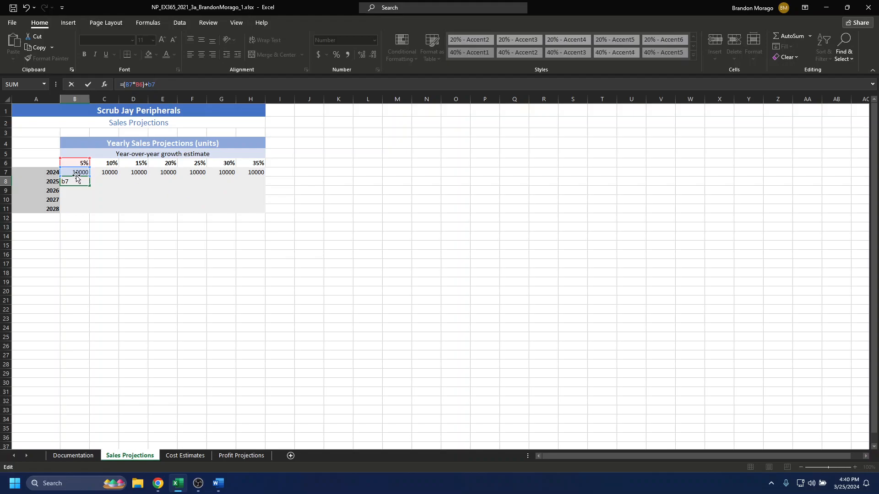
{"action": "left_click", "coordinate": [142, 85]}
{"action": "type", "text": "$"}
{"action": "left_click", "coordinate": [170, 85]}
{"action": "key", "text": "Return"}
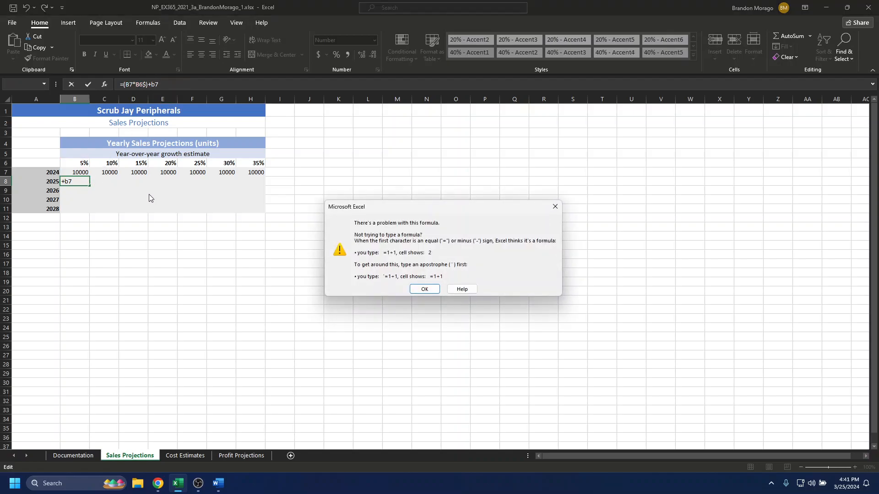
{"action": "left_click", "coordinate": [431, 290]}
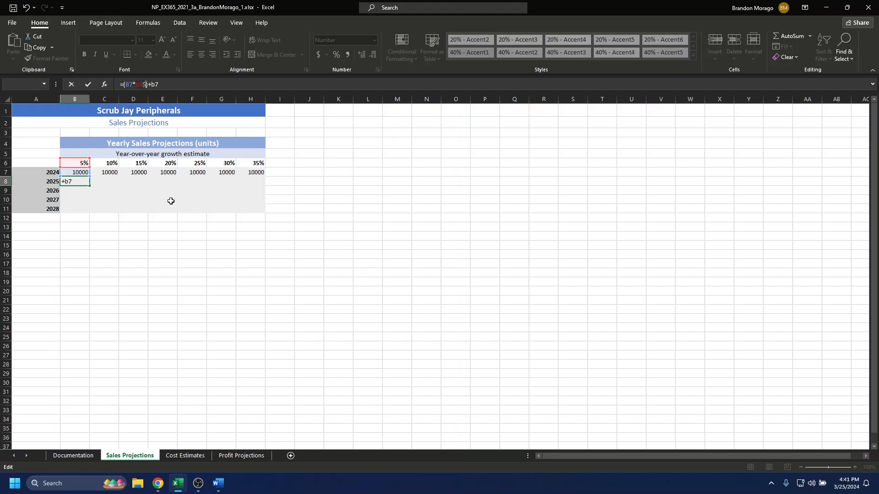
Correct the growth rate reference in the B8 formula so it reads =(B7*B$6)+B7
{"action": "left_click", "coordinate": [139, 84]}
{"action": "type", "text": "$"}
{"action": "key", "text": "BackSpace"}
{"action": "left_click", "coordinate": [96, 183]}
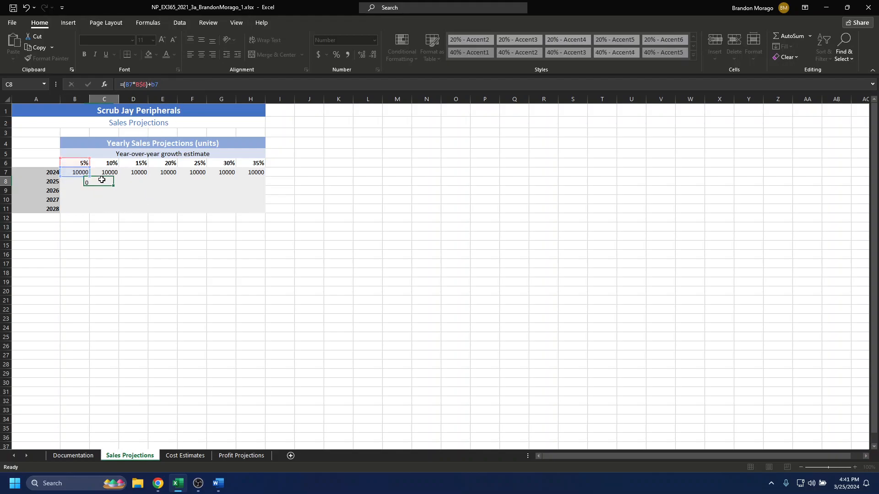
{"action": "left_click", "coordinate": [86, 183]}
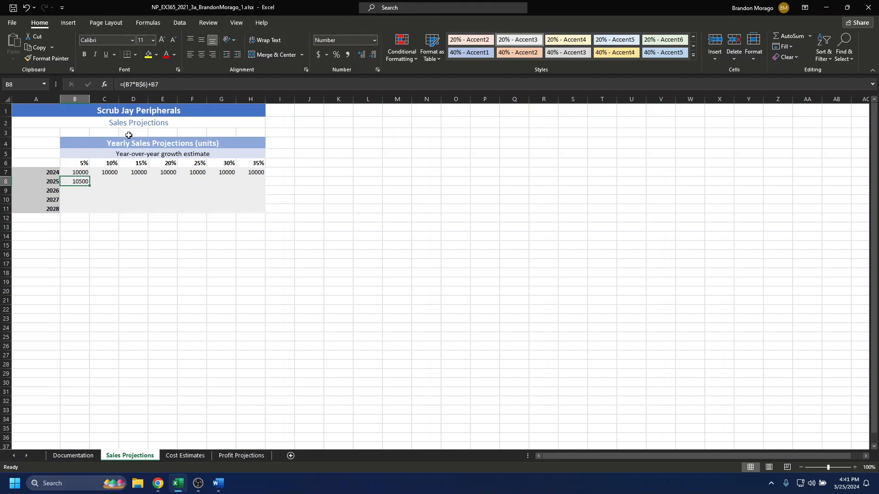
Fill the B8 formula down through B11 and across through column H to cover B8:H11
{"action": "left_click", "coordinate": [97, 184]}
{"action": "left_click", "coordinate": [86, 183]}
{"action": "left_click_drag", "start_coordinate": [88, 185], "coordinate": [89, 215]}
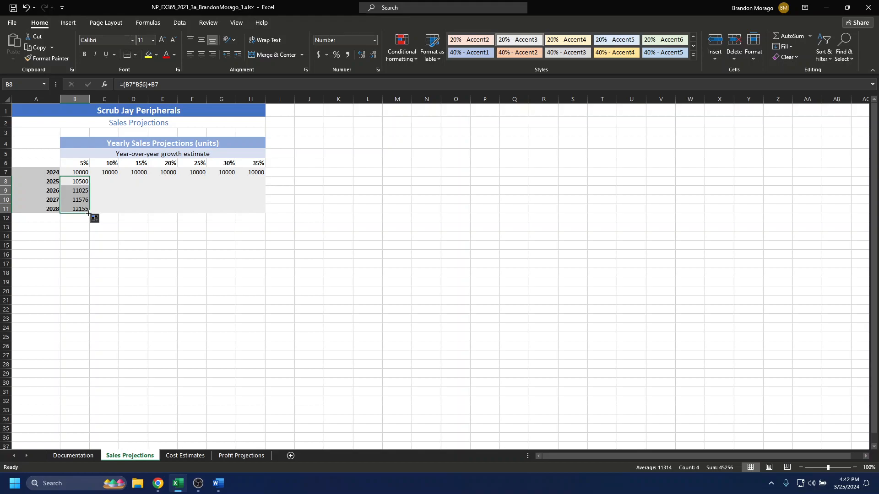
{"action": "left_click_drag", "start_coordinate": [89, 213], "coordinate": [273, 217]}
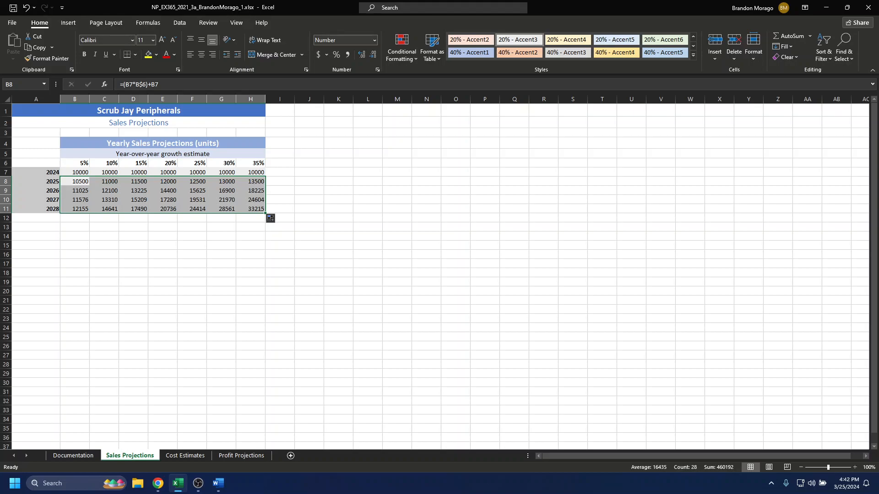
On the Cost Estimates sheet, enter =AVERAGE(A5:A7) in A9 for the average manufacturing cost
{"action": "left_click", "coordinate": [194, 456]}
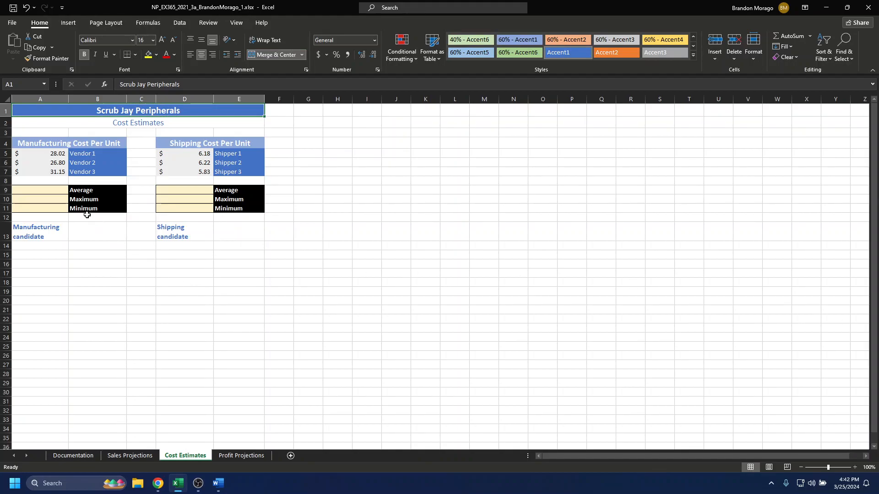
{"action": "left_click", "coordinate": [43, 192]}
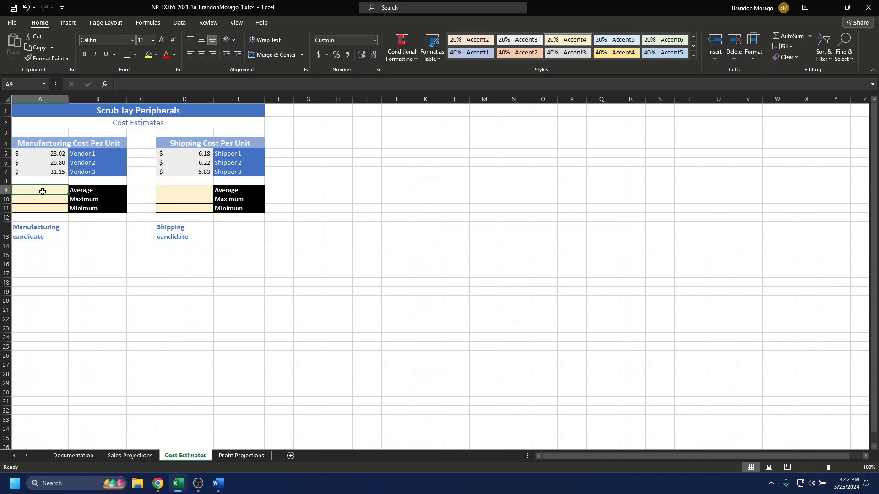
{"action": "type", "text": "="}
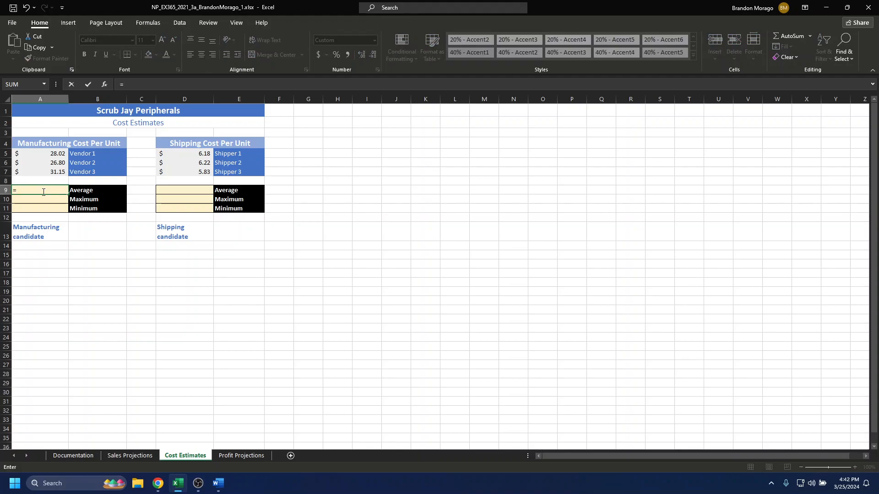
{"action": "type", "text": "average("}
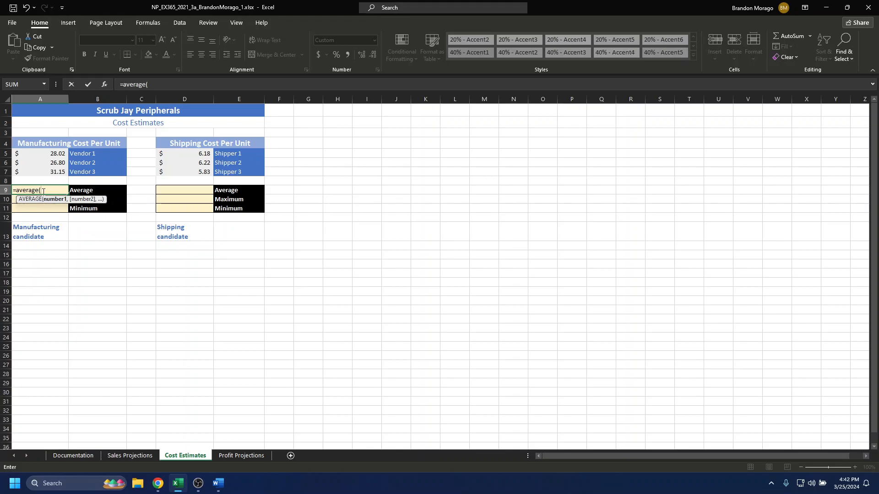
{"action": "type", "text": "a5:a7)"}
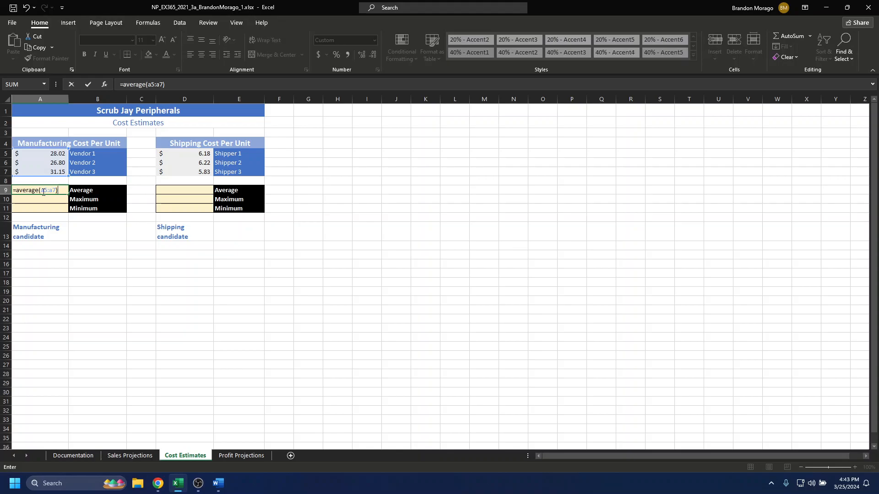
{"action": "key", "text": "Tab"}
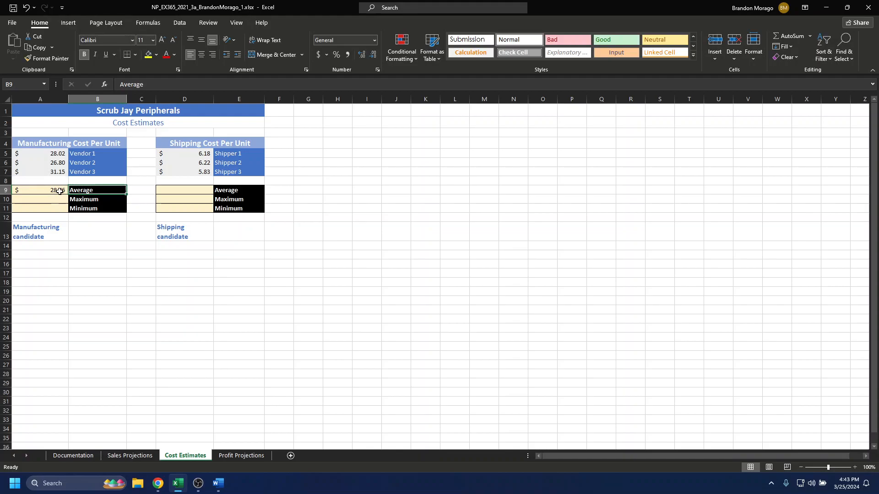
Copy the average formula from A9 into D9 for the shipping costs
{"action": "left_click", "coordinate": [60, 191]}
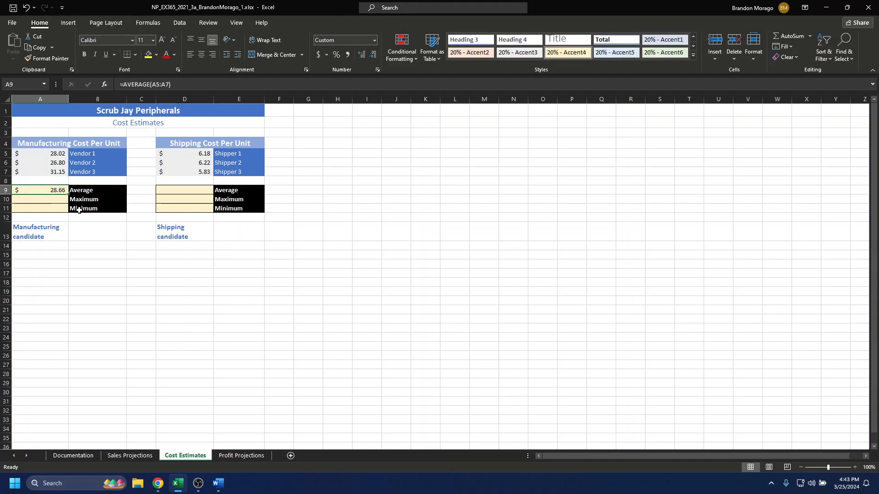
{"action": "right_click", "coordinate": [57, 190]}
{"action": "left_click", "coordinate": [87, 211]}
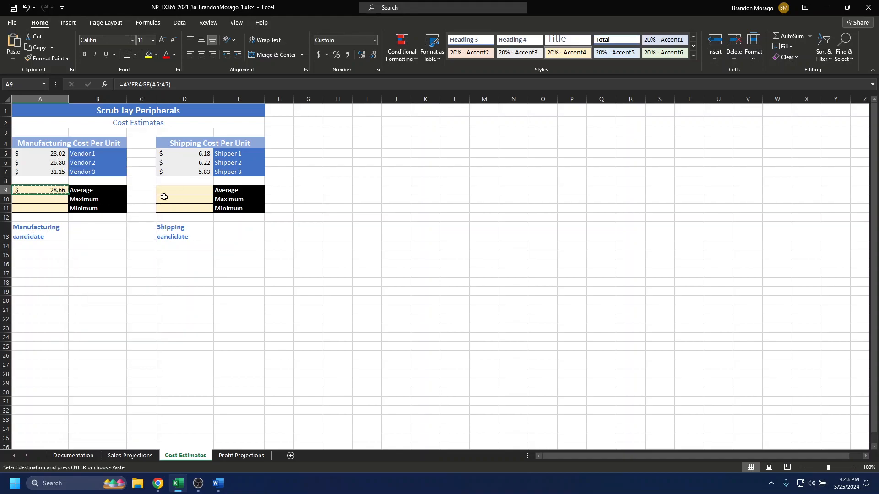
{"action": "left_click", "coordinate": [189, 194]}
{"action": "right_click", "coordinate": [189, 194]}
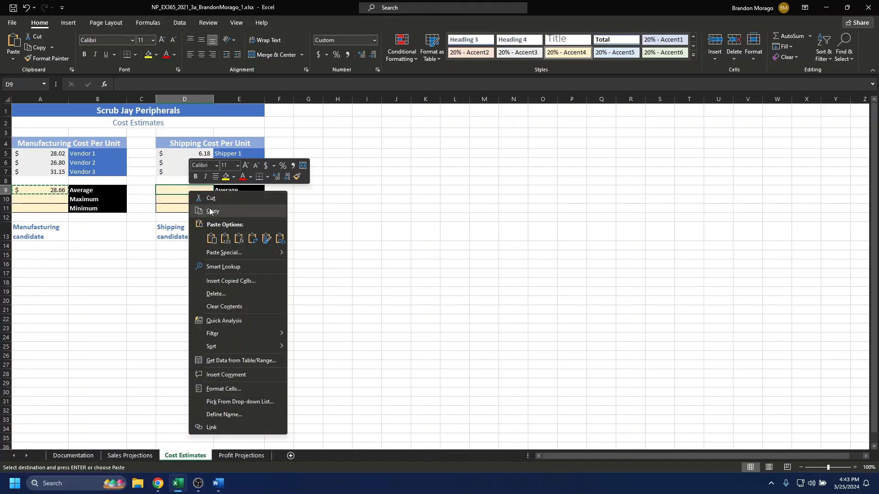
{"action": "left_click", "coordinate": [212, 238]}
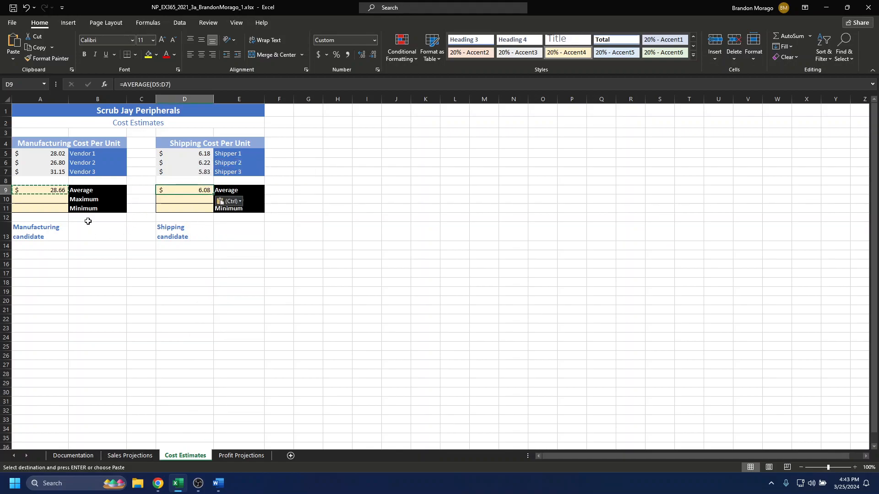
Enter =MAX(A5:A7) in A10 for the maximum manufacturing cost
{"action": "left_click", "coordinate": [52, 220]}
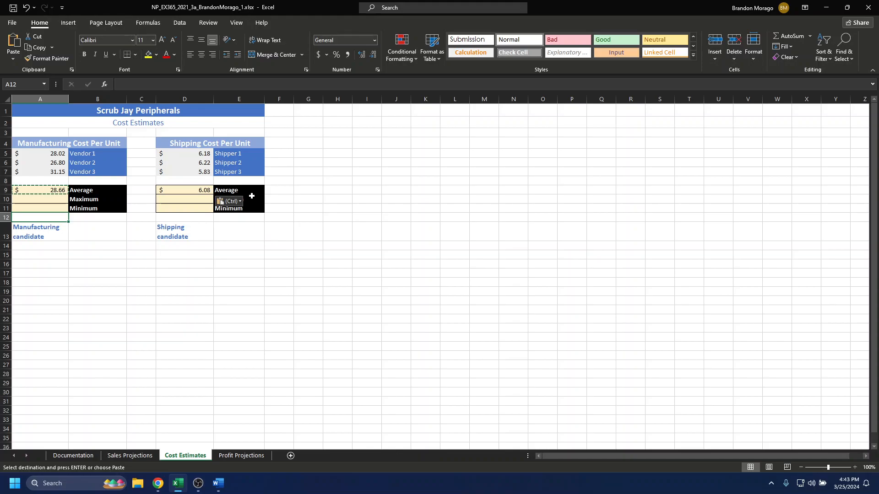
{"action": "left_click", "coordinate": [55, 202]}
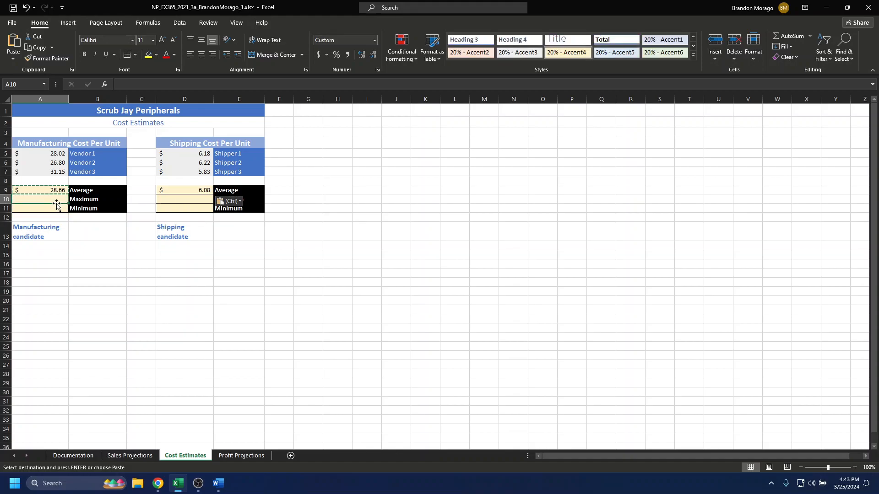
{"action": "type", "text": "=ma"}
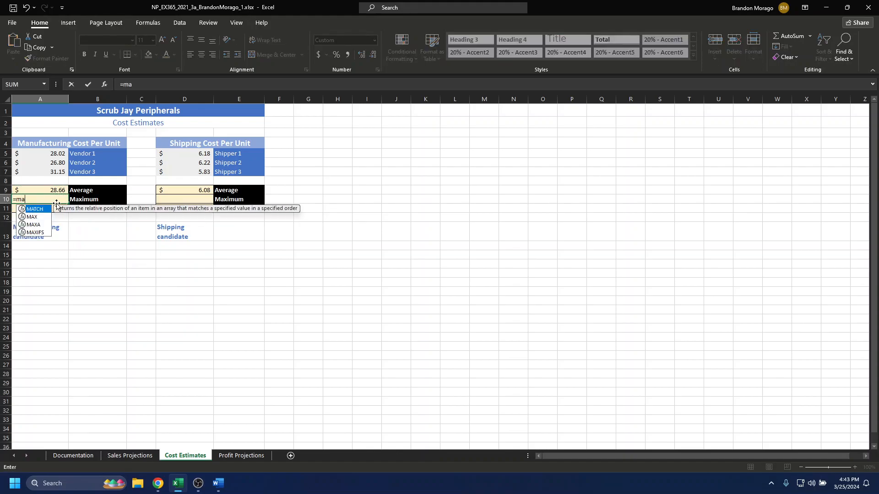
{"action": "type", "text": "x("}
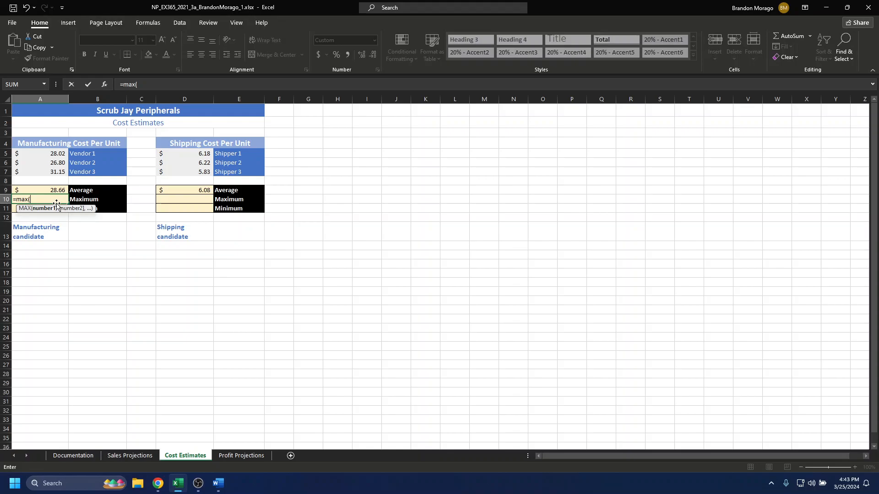
{"action": "type", "text": "a5:a7)"}
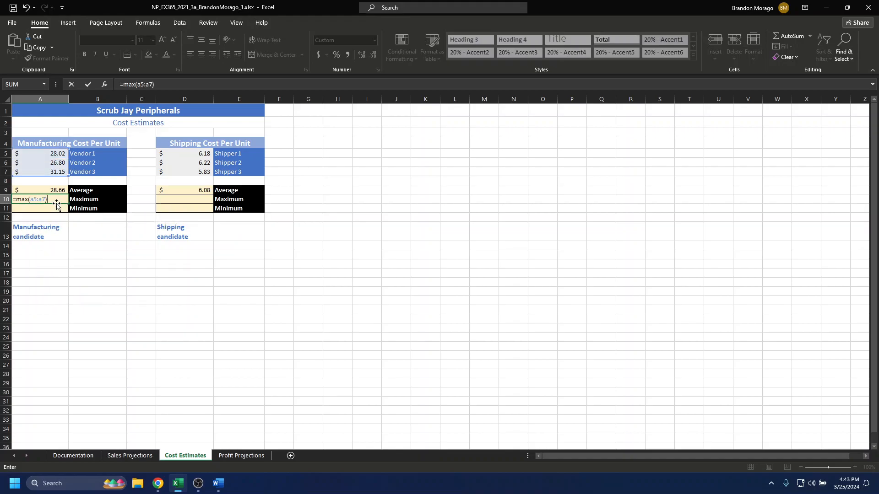
{"action": "key", "text": "Return"}
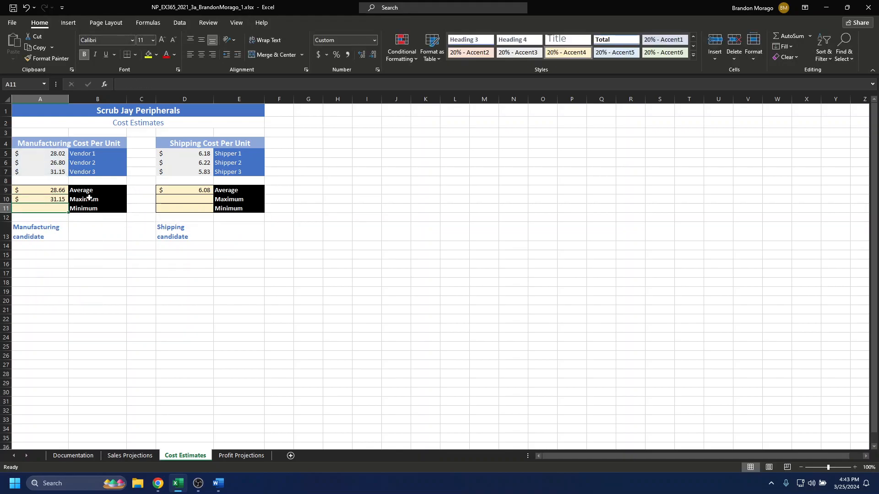
Copy the maximum formula from A10 into D10 for the shipping costs
{"action": "left_click", "coordinate": [51, 200]}
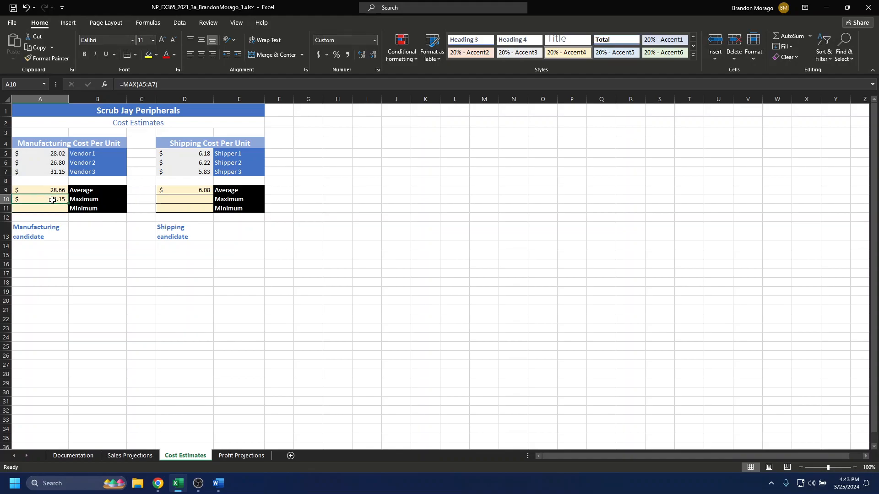
{"action": "key", "text": "ctrl+c"}
{"action": "left_click", "coordinate": [199, 198]}
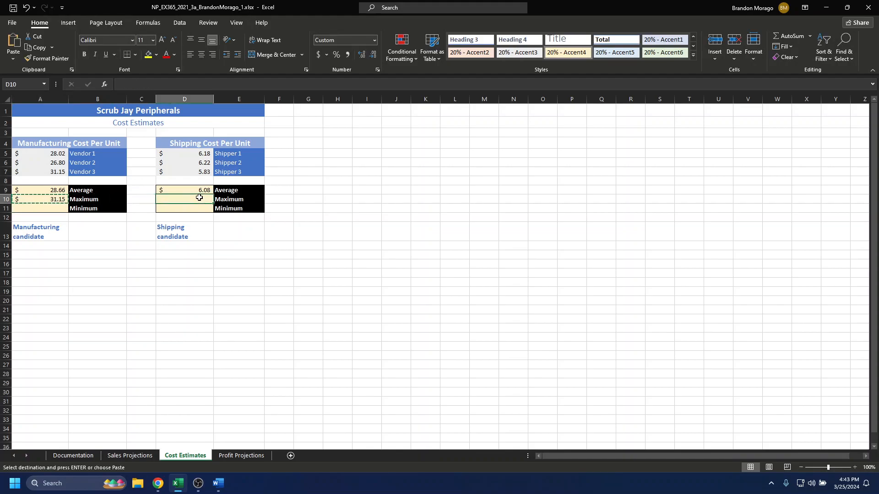
{"action": "key", "text": "ctrl+v"}
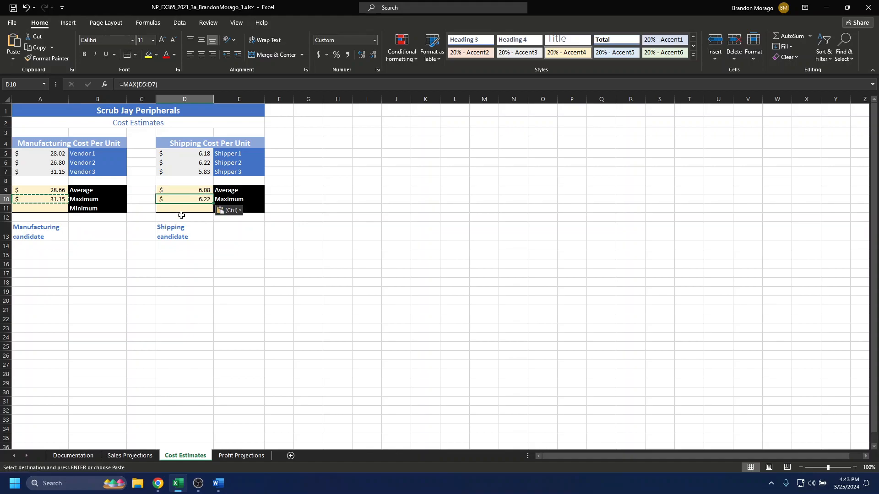
Enter =MIN(A5:A7) in A11 for the minimum manufacturing cost
{"action": "left_click", "coordinate": [50, 209]}
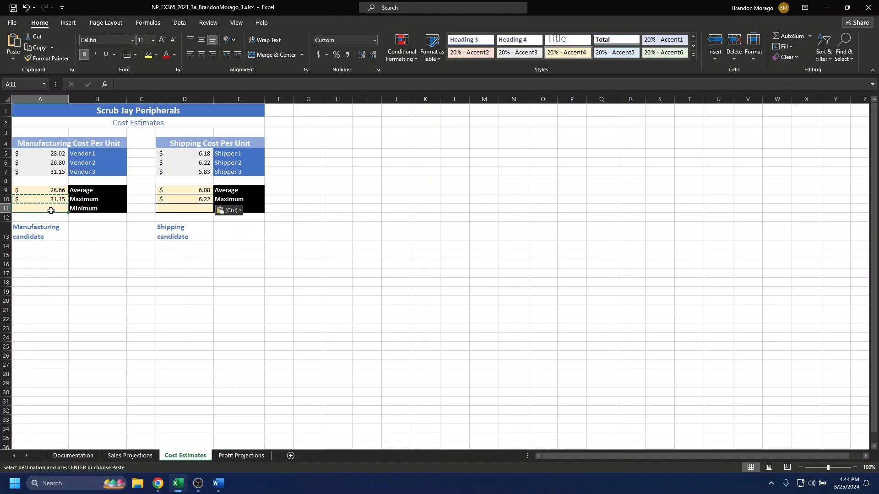
{"action": "type", "text": "="}
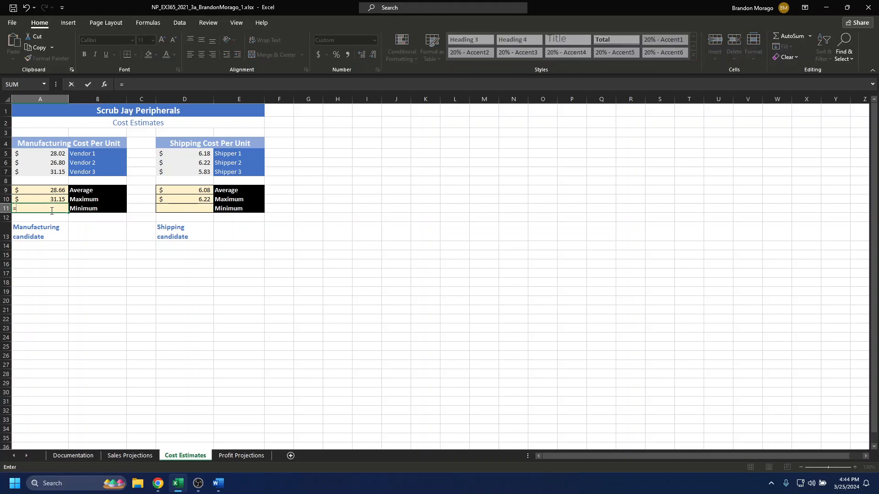
{"action": "type", "text": "mini"}
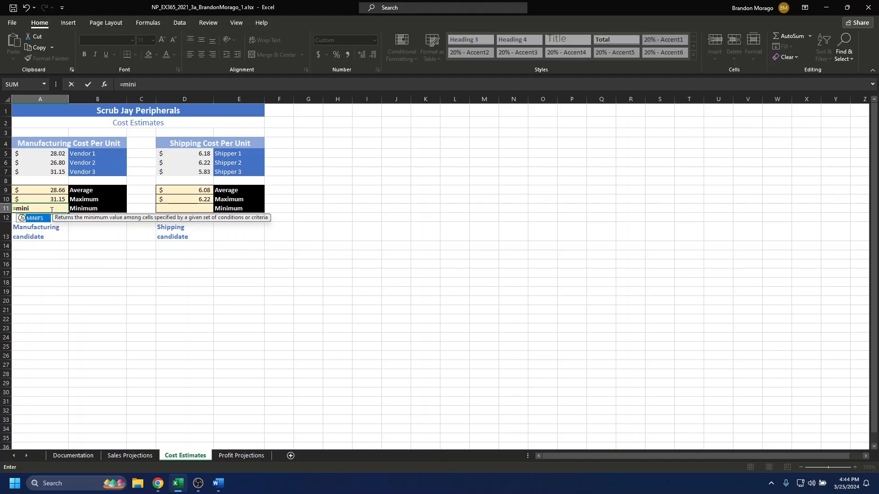
{"action": "key", "text": "BackSpace"}
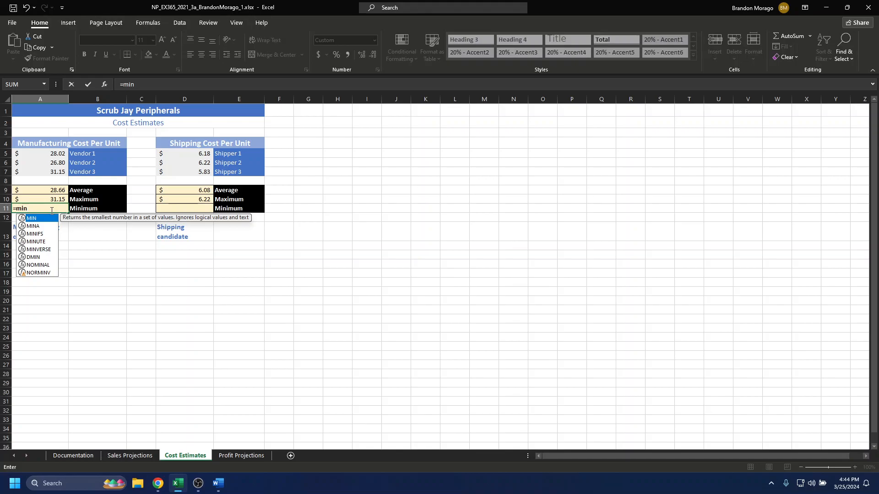
{"action": "type", "text": "("}
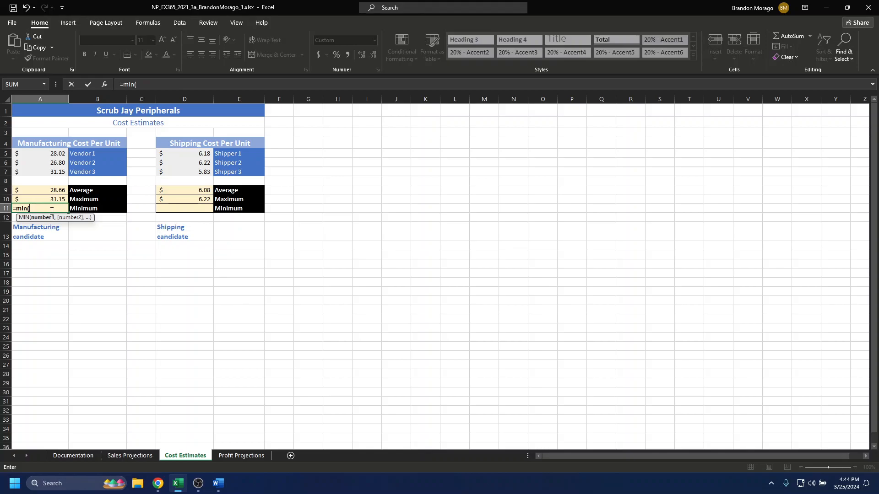
{"action": "type", "text": "a5:a7"}
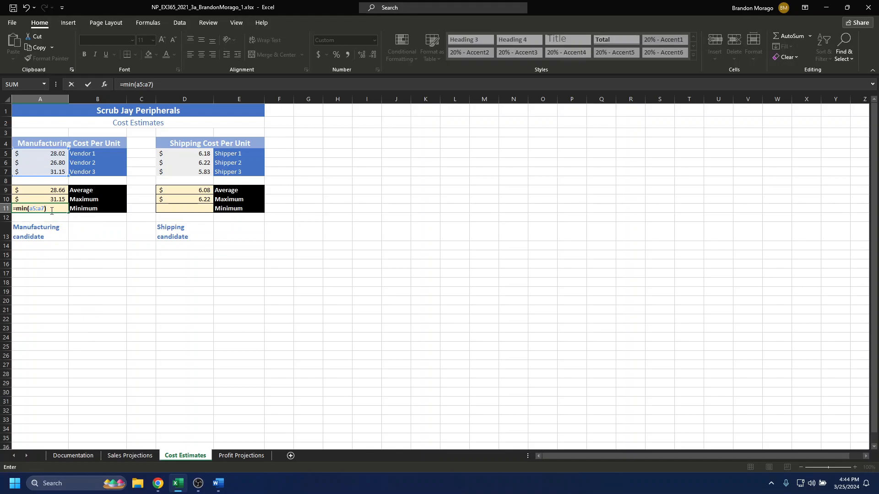
{"action": "key", "text": "Tab"}
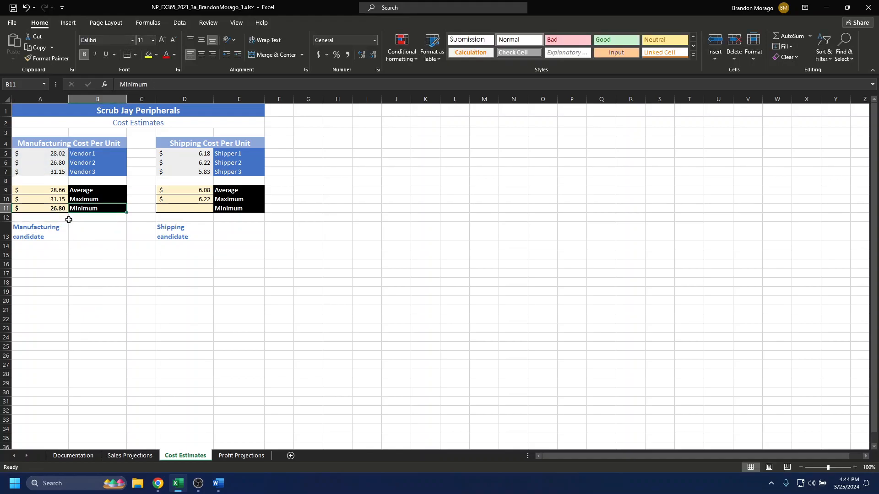
Copy the minimum formula from A11 into D11 for the shipping costs
{"action": "left_click", "coordinate": [57, 209]}
{"action": "key", "text": "ctrl+c"}
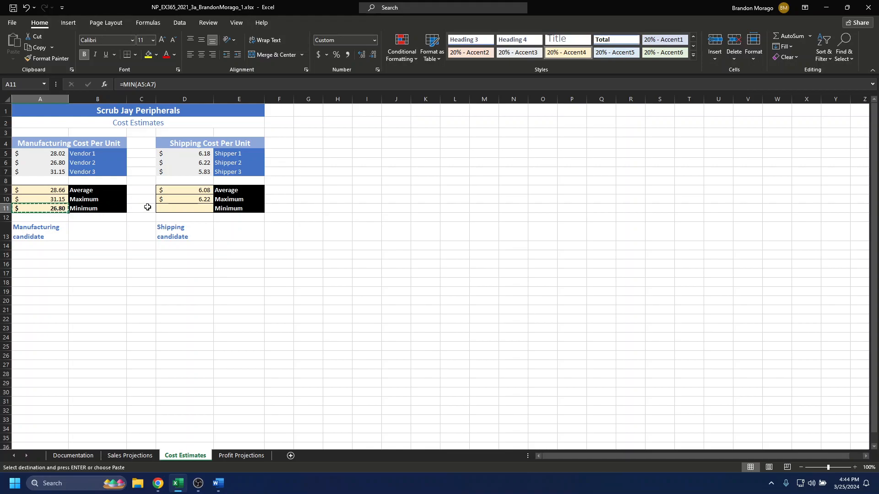
{"action": "left_click", "coordinate": [177, 207]}
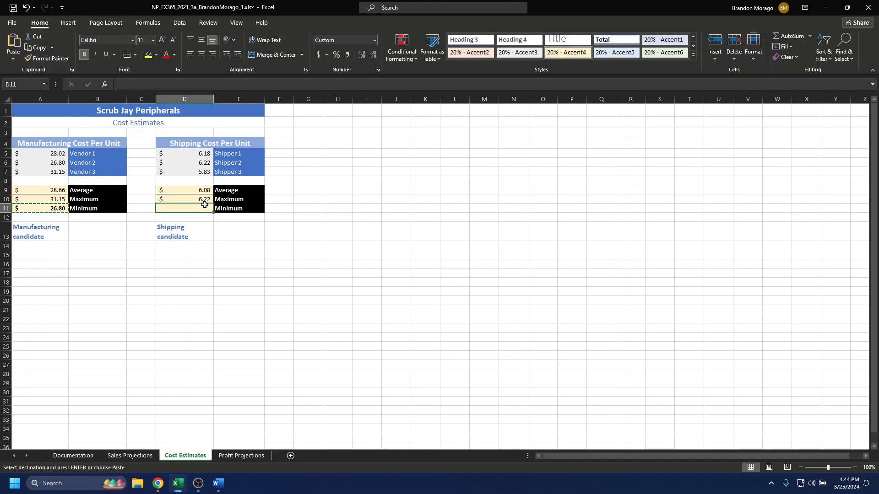
{"action": "key", "text": "ctrl+v"}
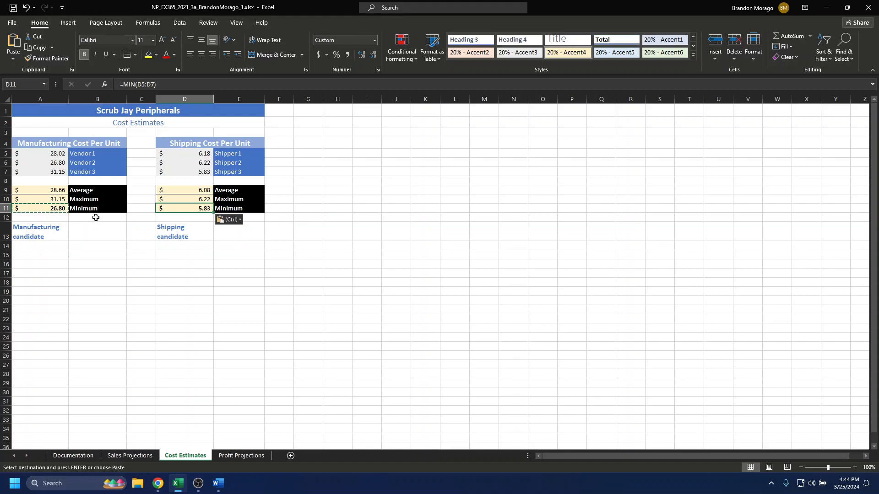
Enter =VLOOKUP(A11,A5:B7,2) in B13 to look up the manufacturing candidate
{"action": "left_click", "coordinate": [94, 229]}
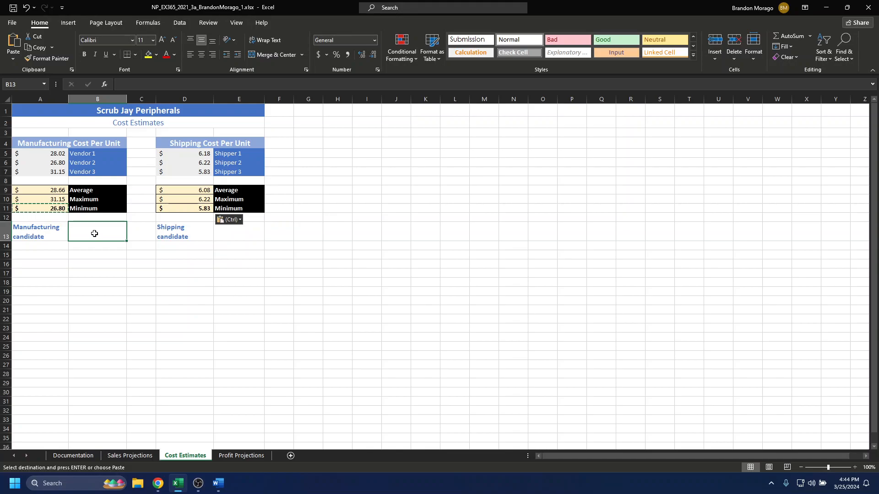
{"action": "type", "text": "-"}
{"action": "key", "text": "BackSpace"}
{"action": "type", "text": "=vll"}
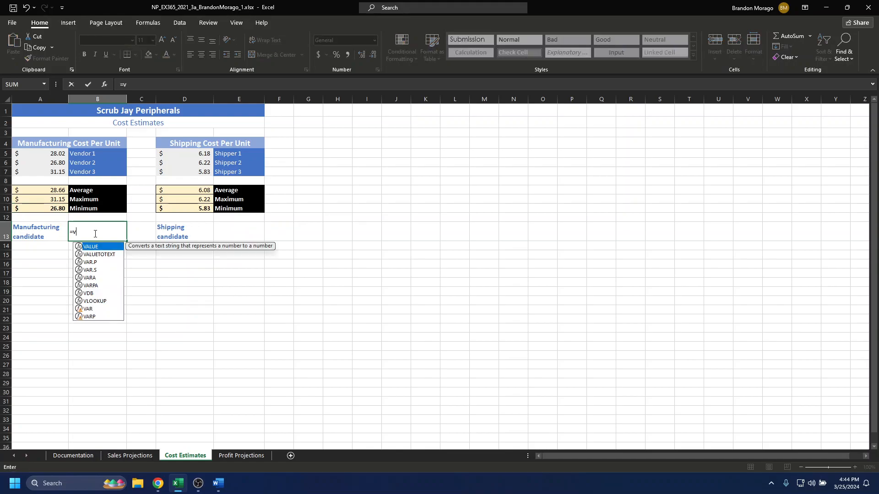
{"action": "key", "text": "BackSpace"}
{"action": "type", "text": "loo"}
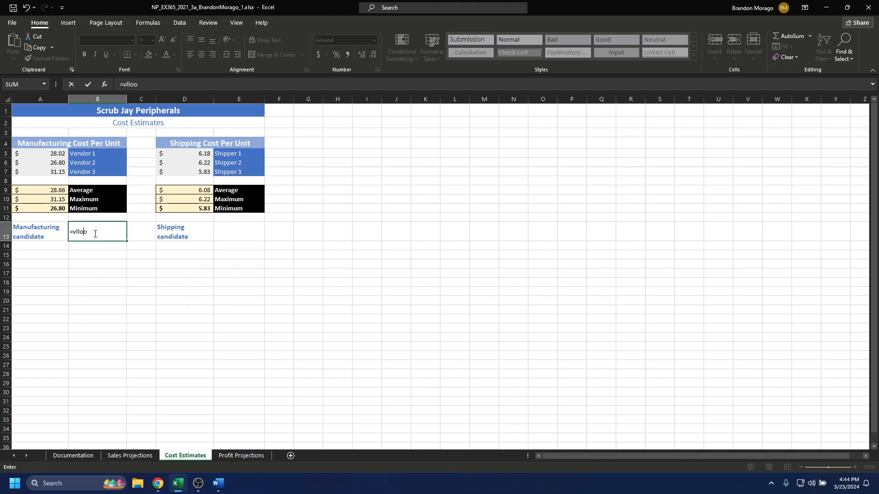
{"action": "key", "text": "BackSpace"}
{"action": "key", "text": "BackSpace"}
{"action": "key", "text": "BackSpace"}
{"action": "type", "text": "ookup("}
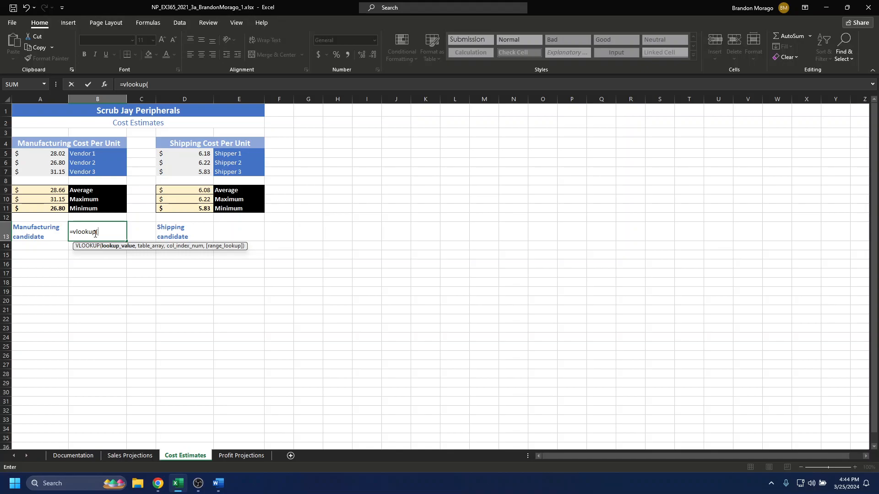
{"action": "type", "text": "a"}
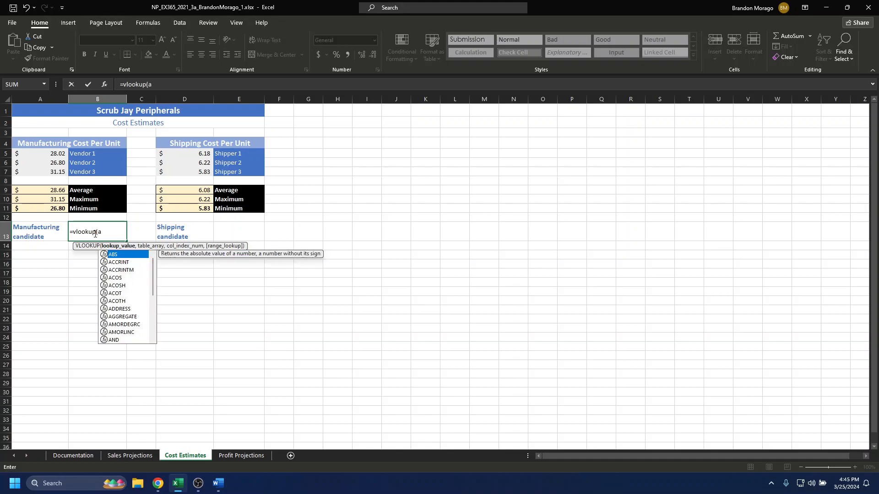
{"action": "type", "text": "11"}
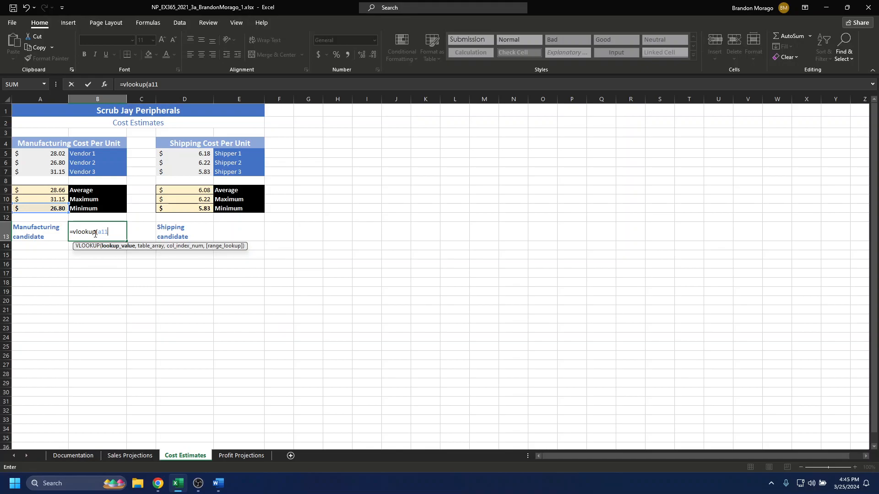
{"action": "type", "text": ",a"}
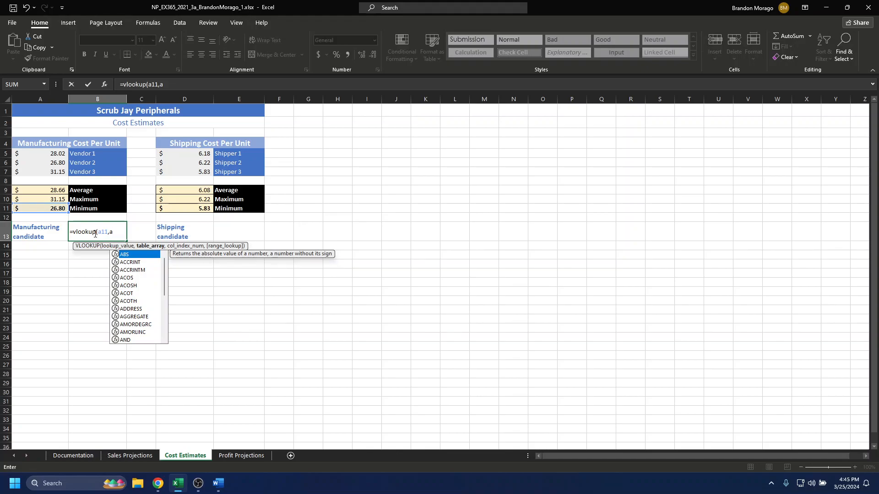
{"action": "type", "text": "5"}
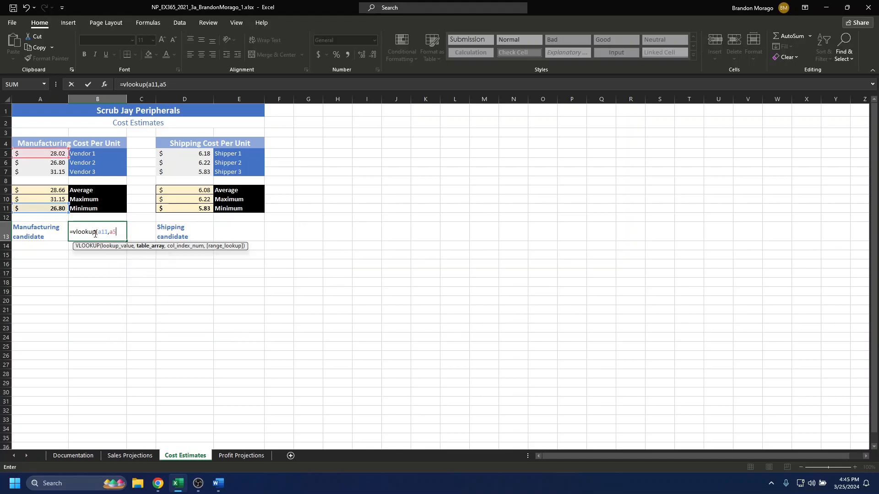
{"action": "type", "text": ":b7"}
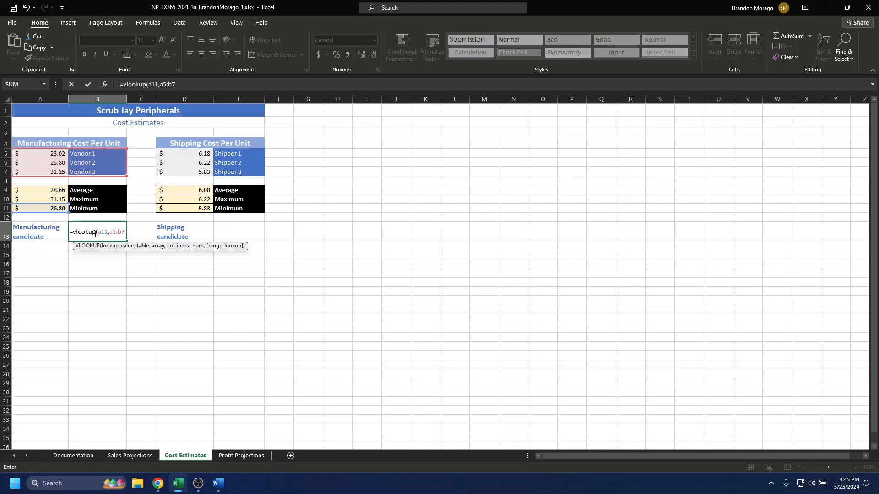
{"action": "type", "text": ",2"}
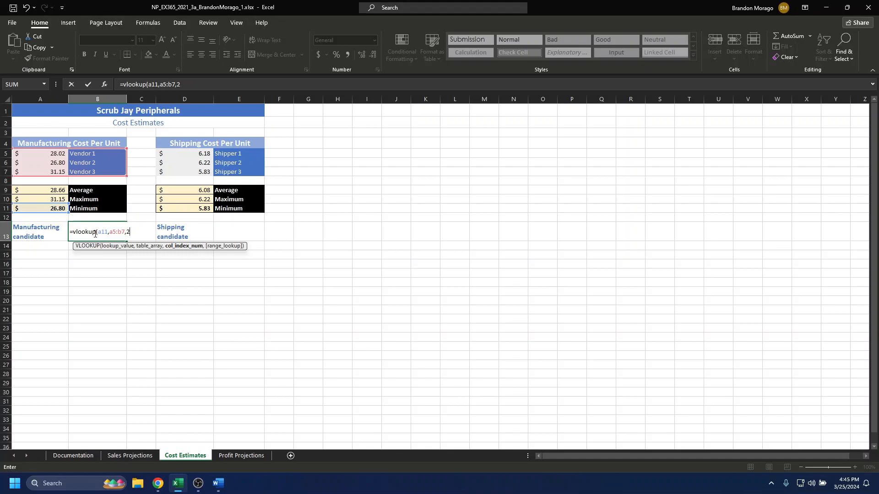
{"action": "type", "text": ")"}
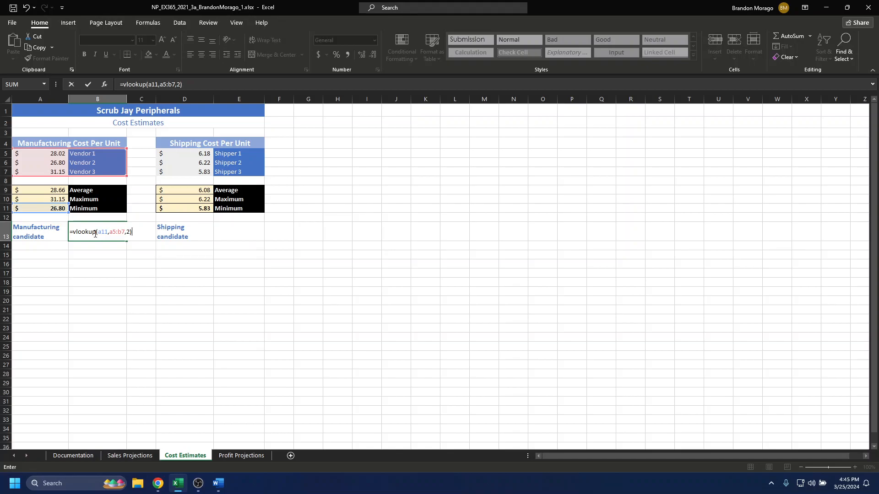
{"action": "key", "text": "Return"}
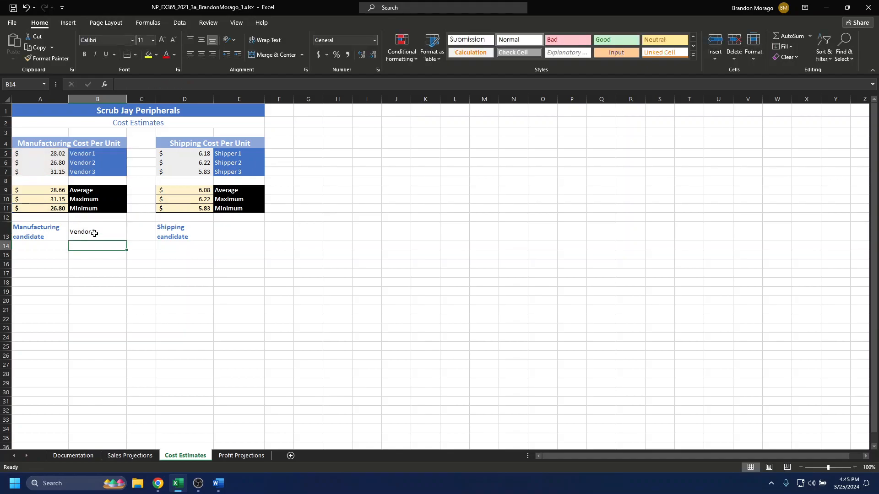
Copy the lookup formula from B13 into E13 for the shipping candidate
{"action": "left_click", "coordinate": [94, 233]}
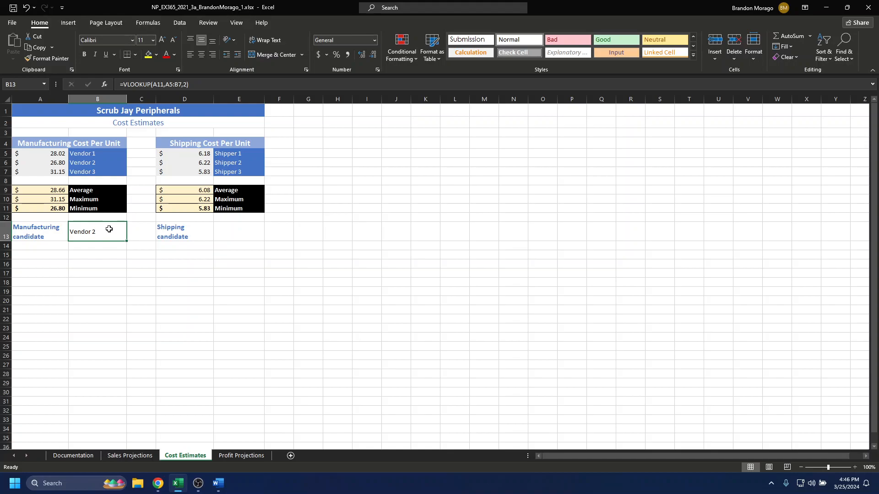
{"action": "key", "text": "ctrl+c"}
{"action": "left_click", "coordinate": [238, 229]}
{"action": "key", "text": "ctrl+v"}
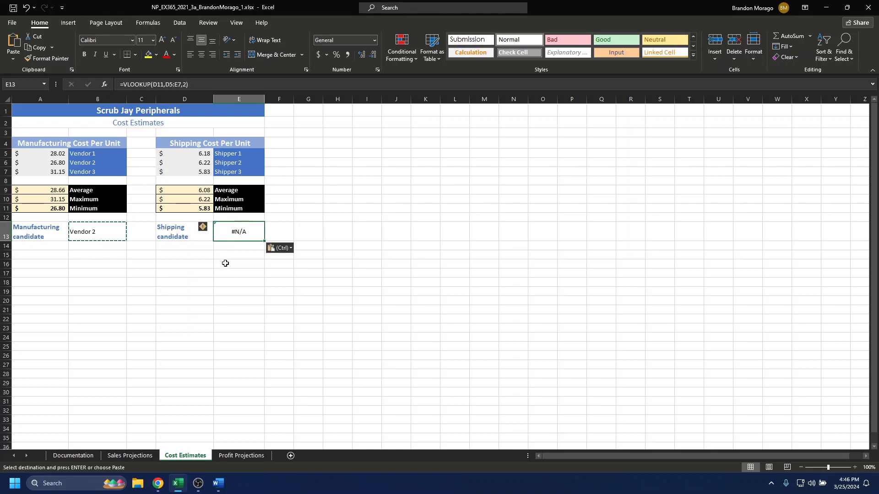
{"action": "double_click", "coordinate": [252, 230]}
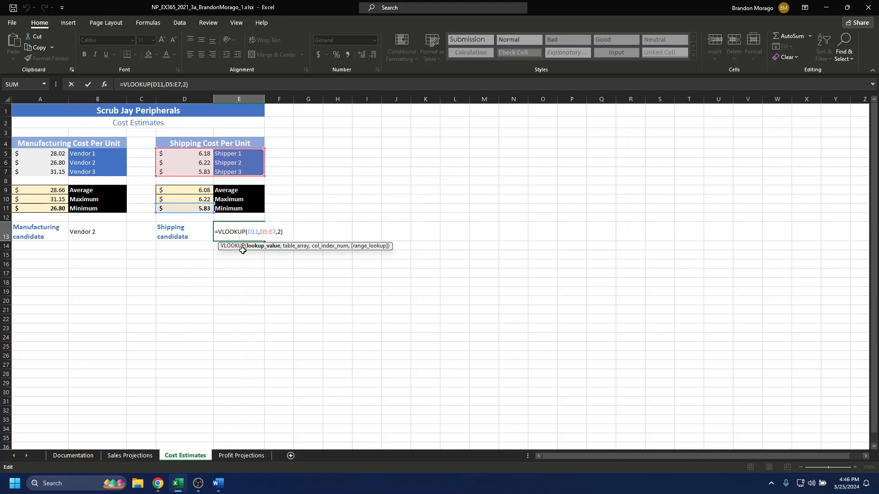
{"action": "left_click", "coordinate": [297, 233]}
{"action": "double_click", "coordinate": [250, 231]}
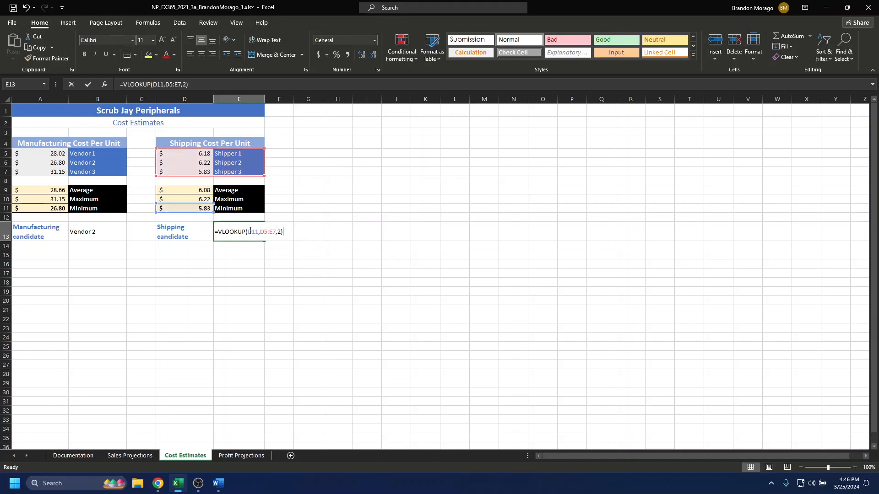
{"action": "left_click", "coordinate": [303, 231]}
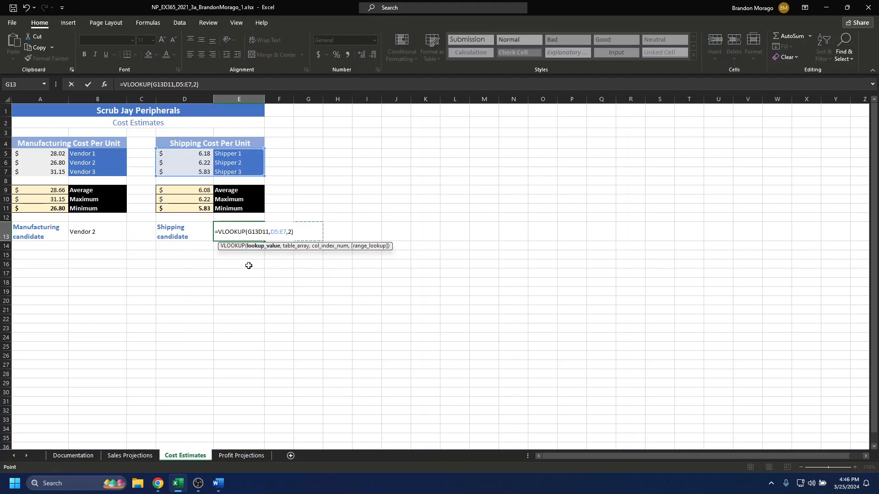
{"action": "left_click", "coordinate": [262, 273]}
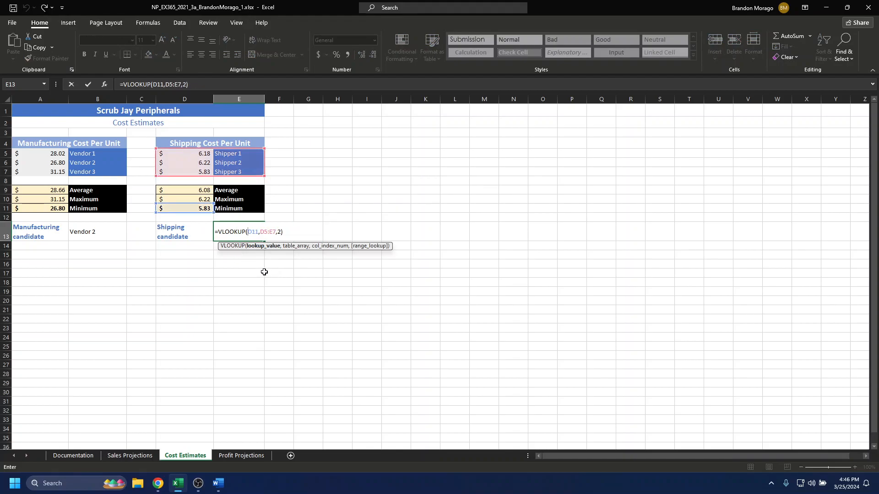
{"action": "key", "text": "BackSpace"}
{"action": "key", "text": "BackSpace"}
{"action": "key", "text": "BackSpace"}
{"action": "key", "text": "ctrl+Return"}
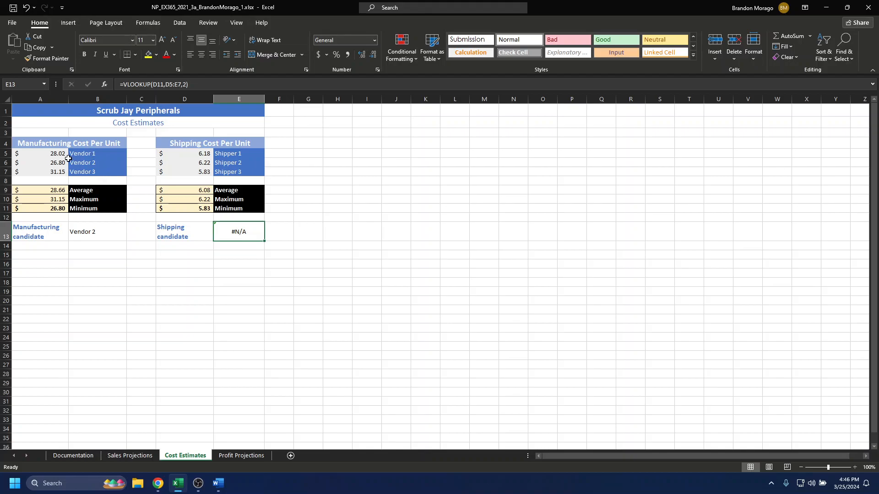
Compare the lookup formulas in B13 and E13 and read the help topic on the error in E13
{"action": "left_click", "coordinate": [97, 237]}
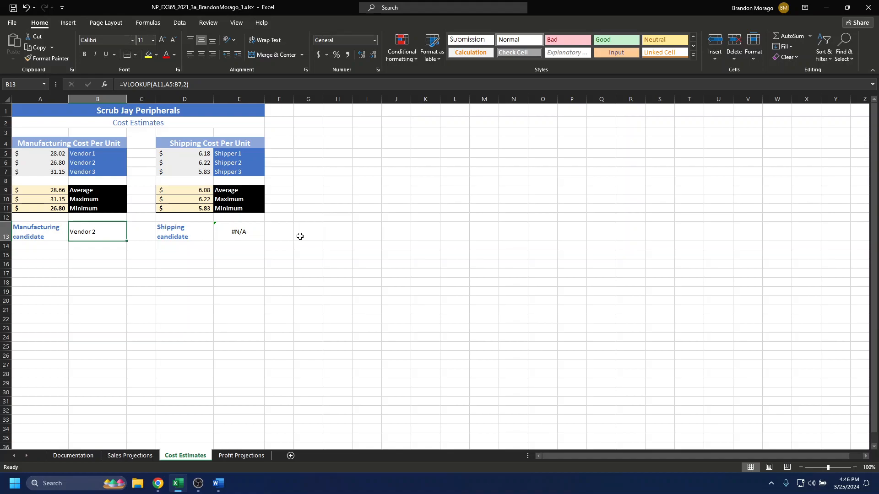
{"action": "left_click", "coordinate": [245, 230]}
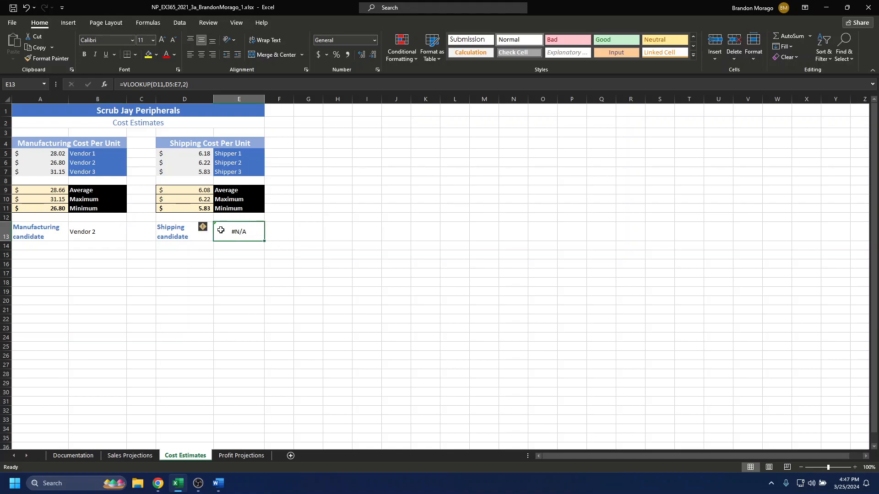
{"action": "left_click", "coordinate": [204, 230]}
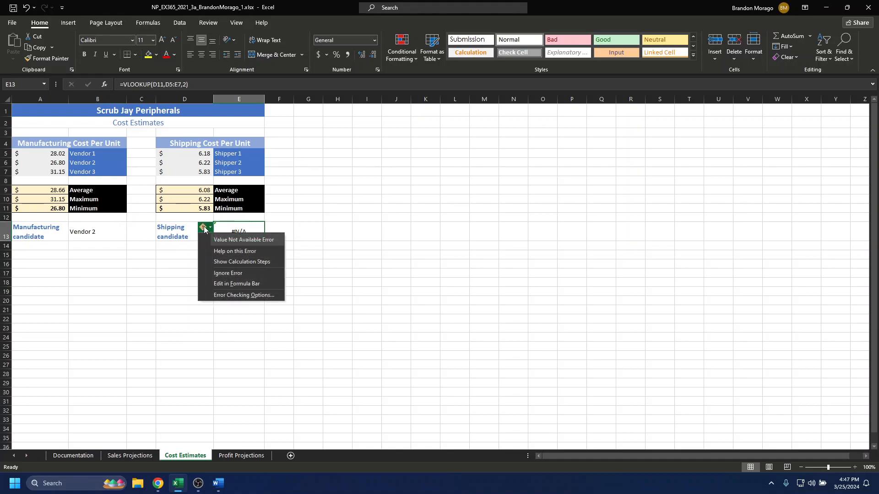
{"action": "left_click", "coordinate": [253, 252]}
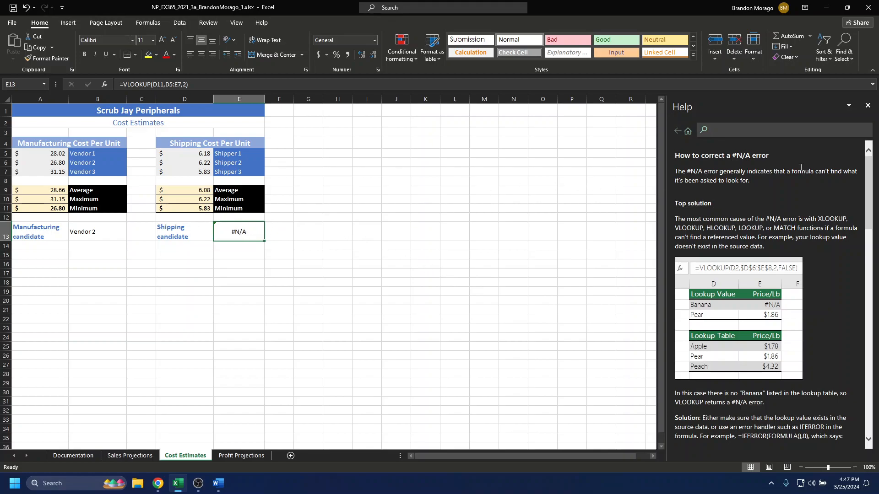
{"action": "left_click", "coordinate": [867, 105]}
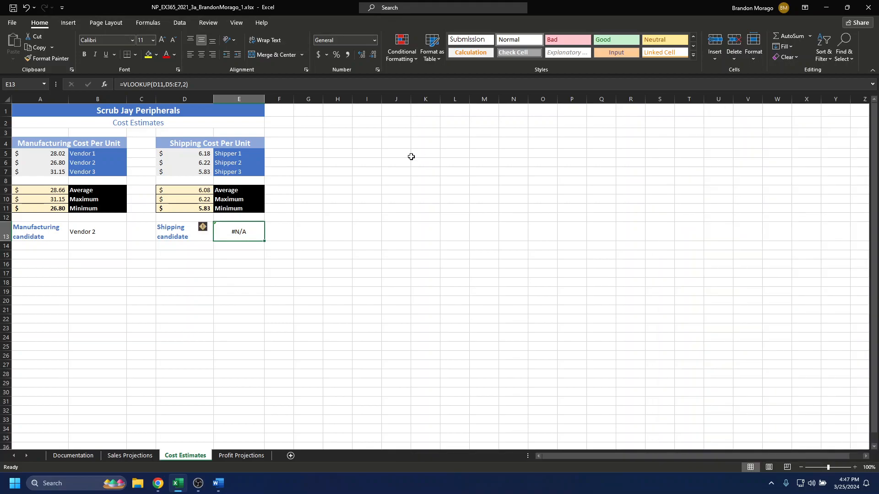
Add FALSE as the range_lookup argument to the VLOOKUP formula in E13 so it requires an exact match
{"action": "double_click", "coordinate": [252, 235]}
{"action": "left_click", "coordinate": [280, 232]}
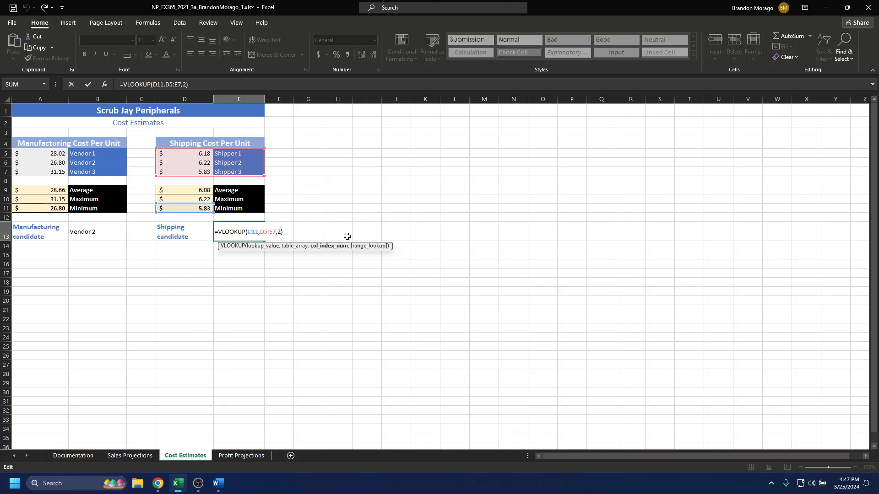
{"action": "type", "text": ",t"}
{"action": "type", "text": "rue"}
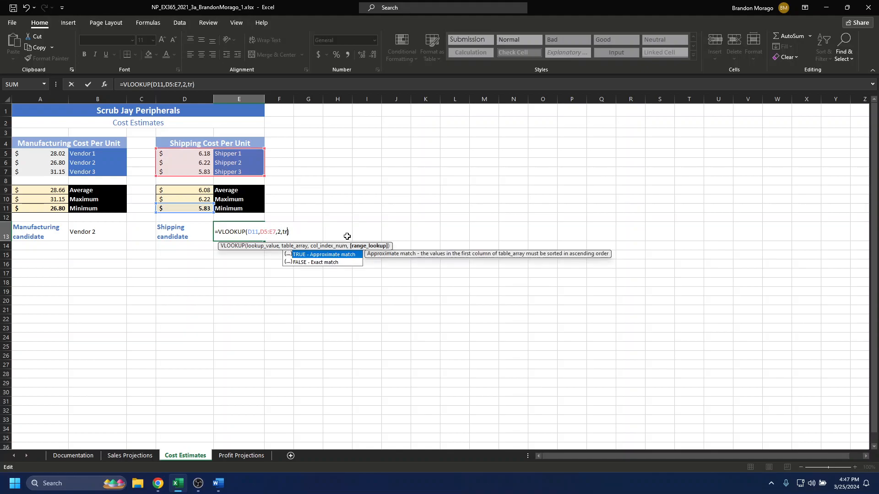
{"action": "key", "text": "BackSpace"}
{"action": "key", "text": "BackSpace"}
{"action": "key", "text": "BackSpace"}
{"action": "key", "text": "BackSpace"}
{"action": "type", "text": "false"}
{"action": "key", "text": "Return"}
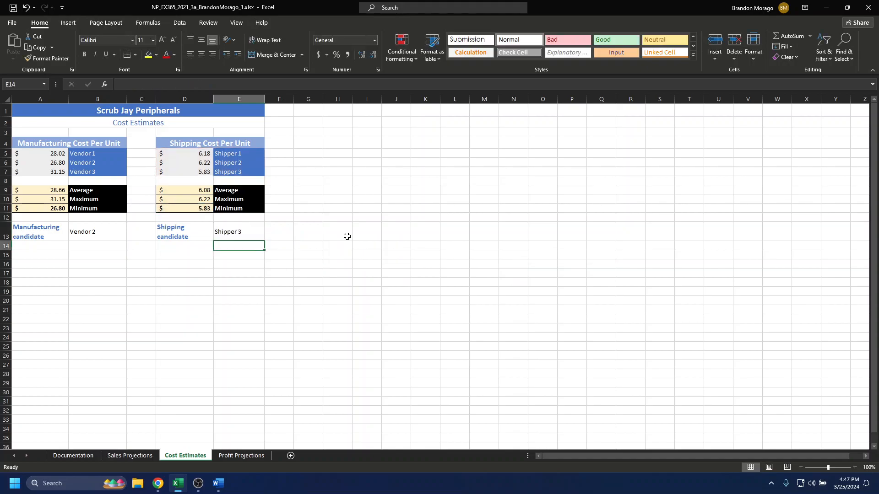
Add FALSE as the range_lookup argument to the manufacturing candidate's VLOOKUP formula in B13 and check both lookup cells
{"action": "double_click", "coordinate": [108, 229]}
{"action": "left_click", "coordinate": [146, 230]}
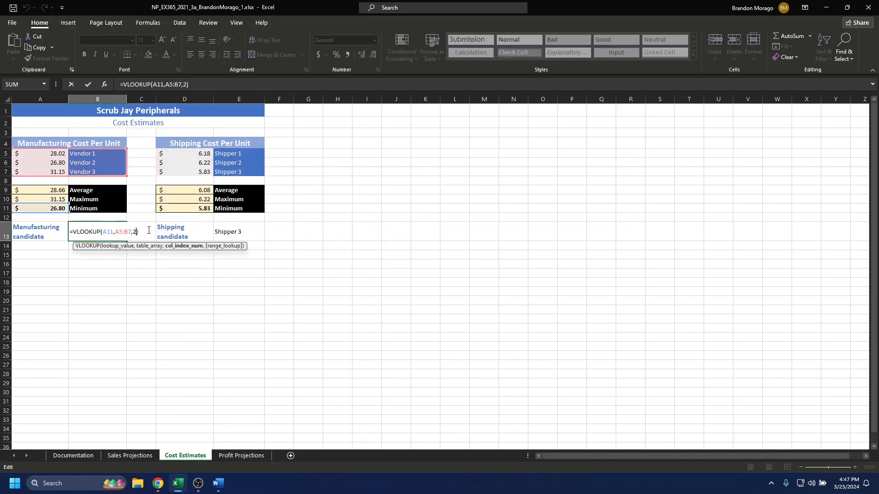
{"action": "type", "text": ",false"}
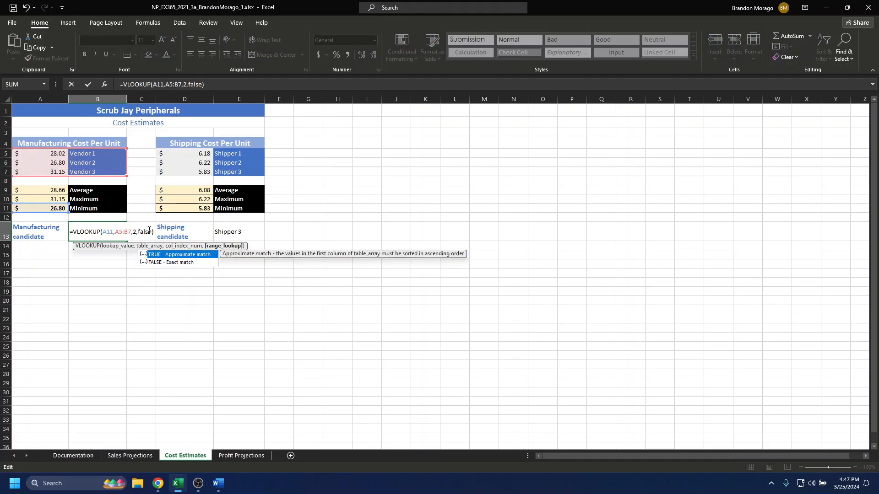
{"action": "key", "text": "Return"}
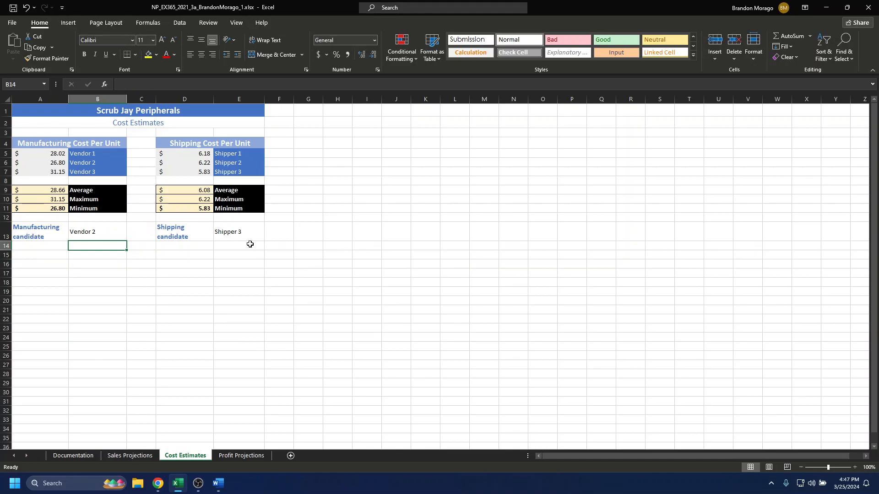
{"action": "left_click", "coordinate": [90, 232]}
{"action": "left_click", "coordinate": [249, 234]}
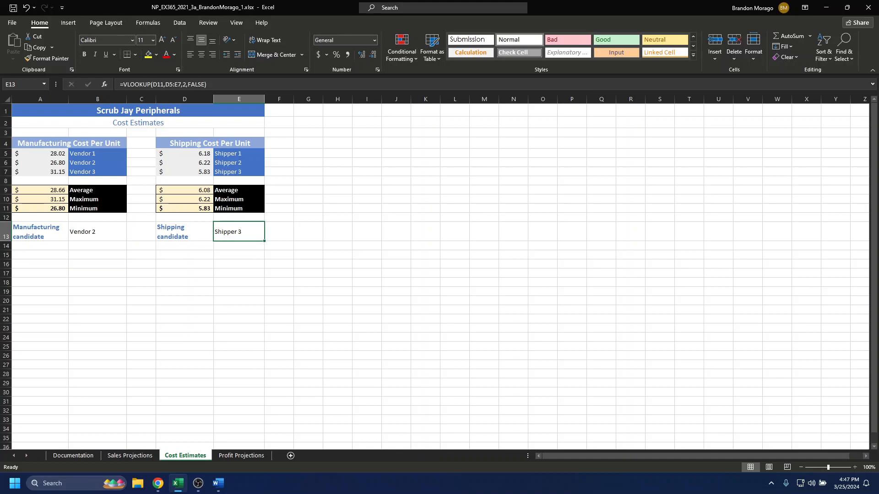
Enter =TODAY() in H5 of the Profit Projections sheet for the current date
{"action": "left_click", "coordinate": [240, 456]}
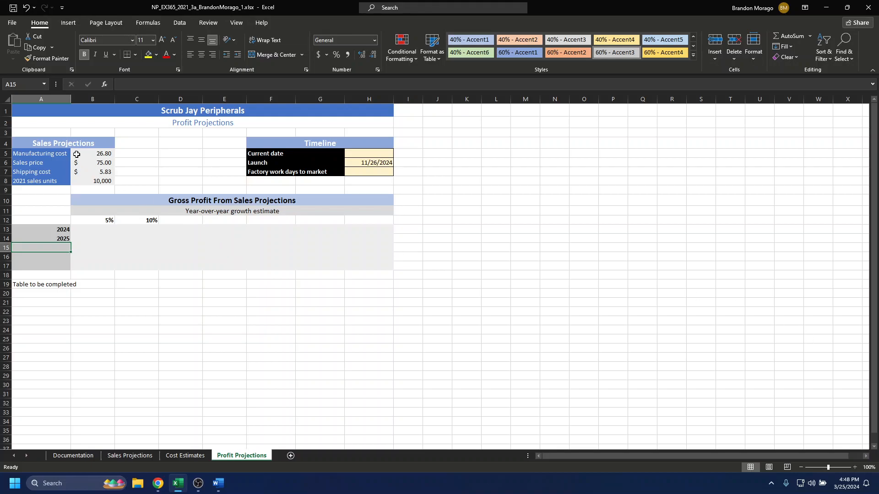
{"action": "left_click", "coordinate": [374, 134]}
{"action": "left_click", "coordinate": [375, 143]}
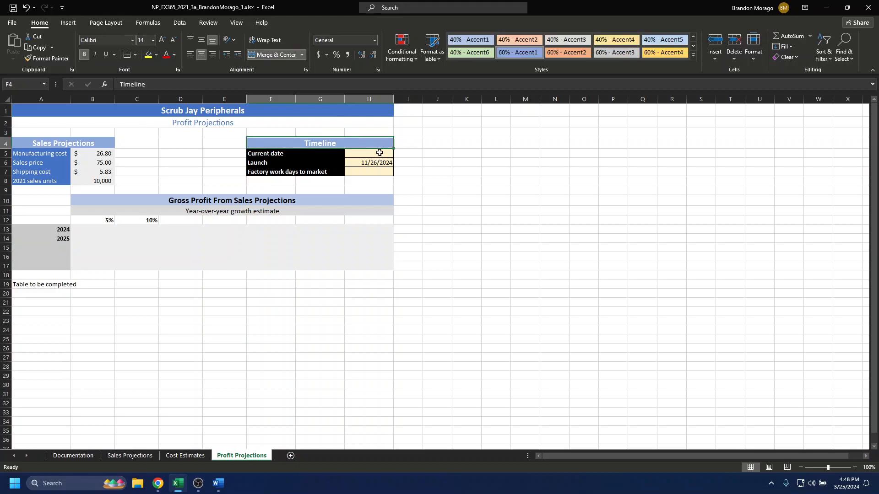
{"action": "left_click", "coordinate": [379, 152]}
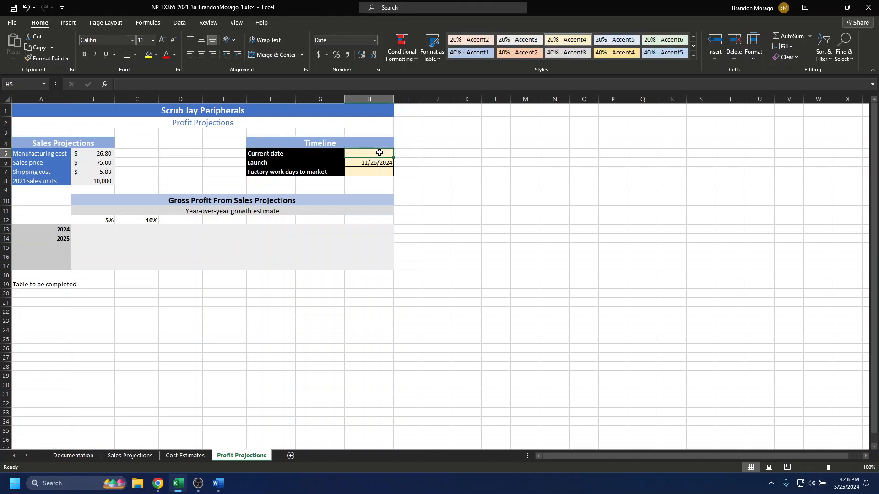
{"action": "type", "text": "="}
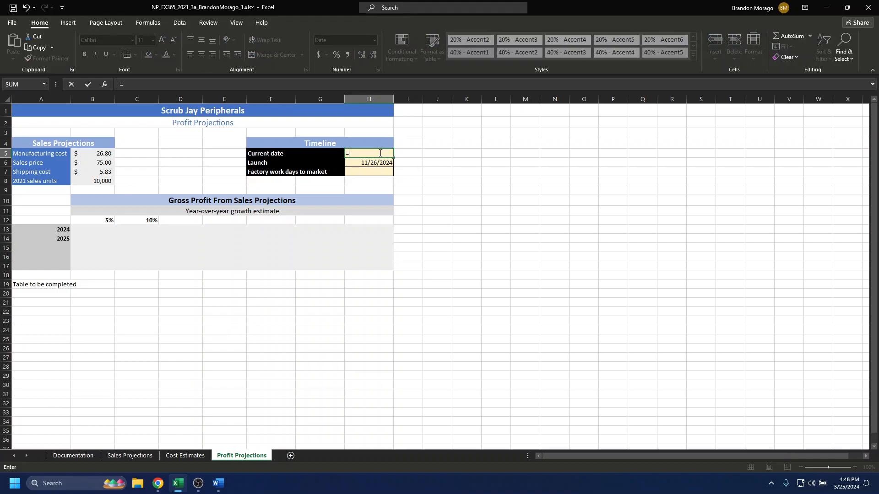
{"action": "type", "text": "today"}
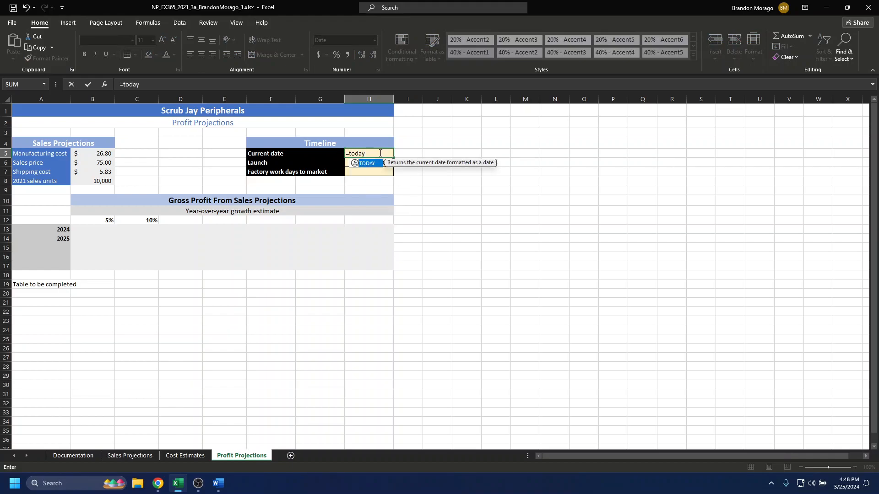
{"action": "key", "text": "Return"}
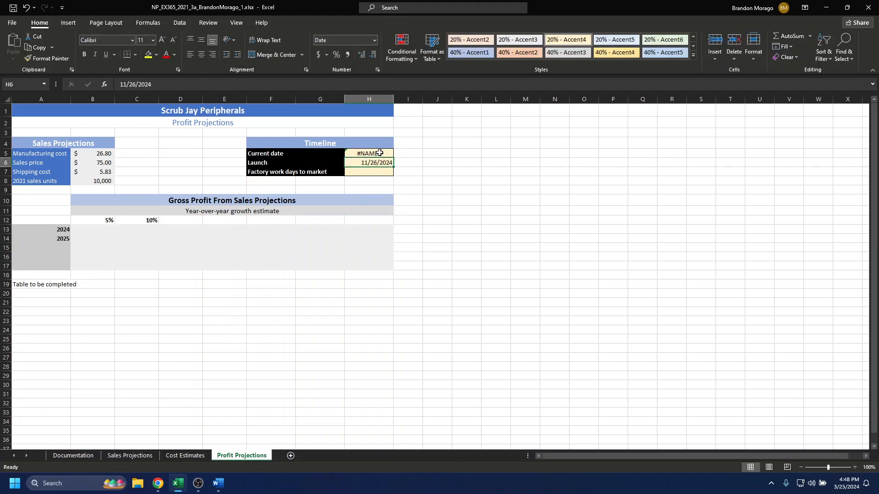
{"action": "double_click", "coordinate": [379, 153]}
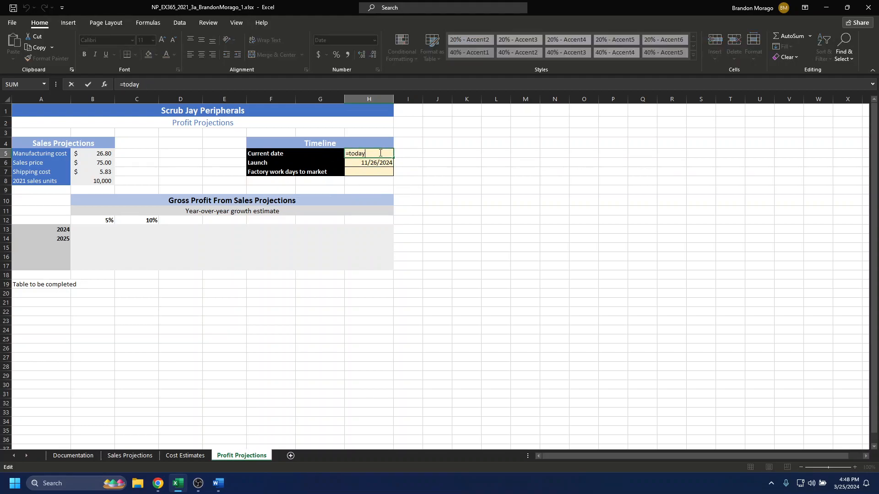
{"action": "type", "text": "("}
{"action": "key", "text": "Return"}
{"action": "left_click", "coordinate": [380, 153]}
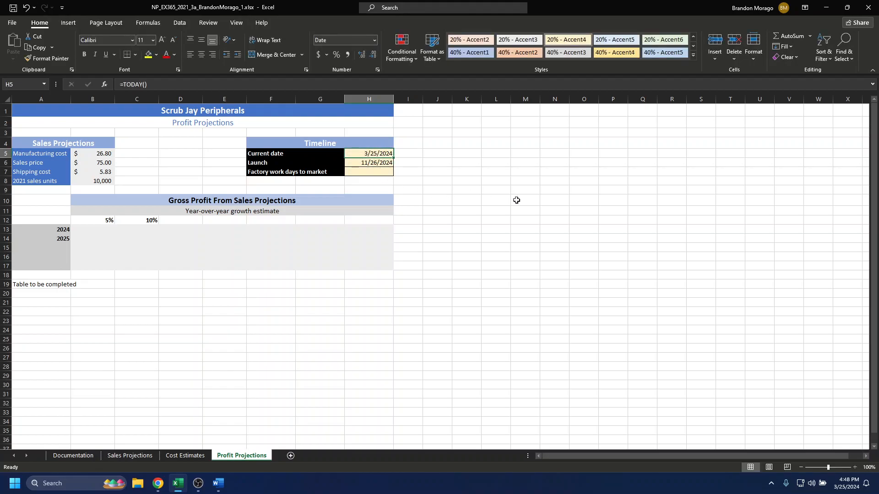
Enter =NETWORKDAYS(H5,H6) in H7 to calculate the factory work days to market
{"action": "left_click", "coordinate": [383, 163]}
{"action": "left_click", "coordinate": [387, 155]}
{"action": "left_click", "coordinate": [381, 173]}
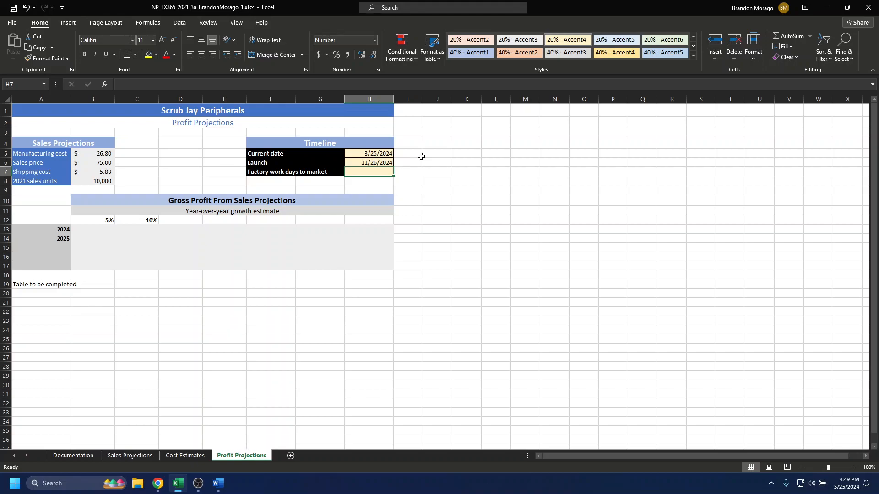
{"action": "type", "text": "=networkds"}
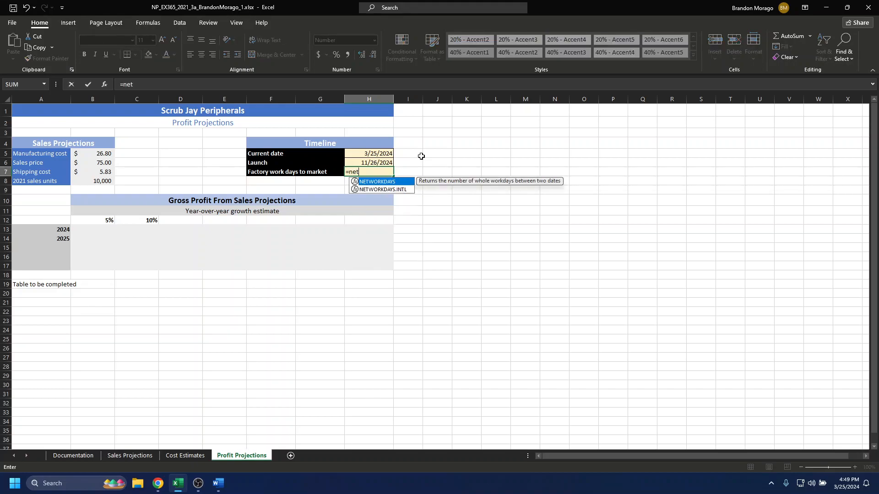
{"action": "key", "text": "BackSpace"}
{"action": "type", "text": "ay"}
{"action": "type", "text": "s9"}
{"action": "key", "text": "BackSpace"}
{"action": "type", "text": "("}
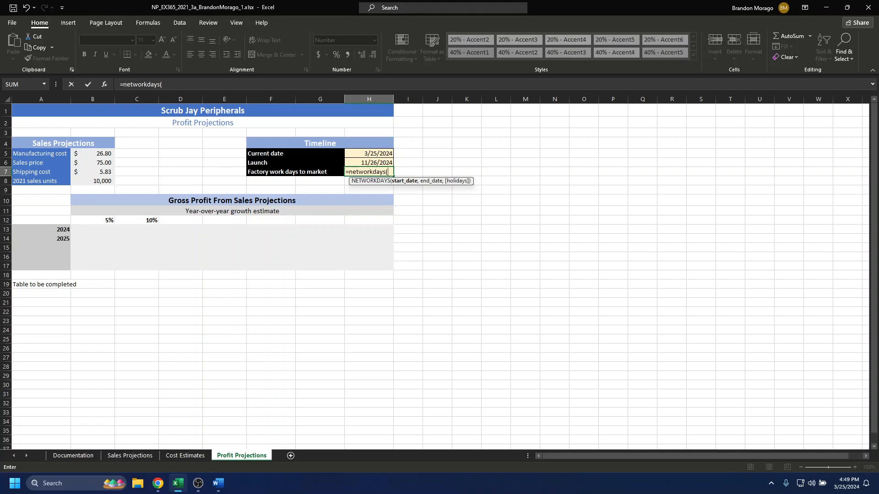
{"action": "key", "text": "alt+Tab"}
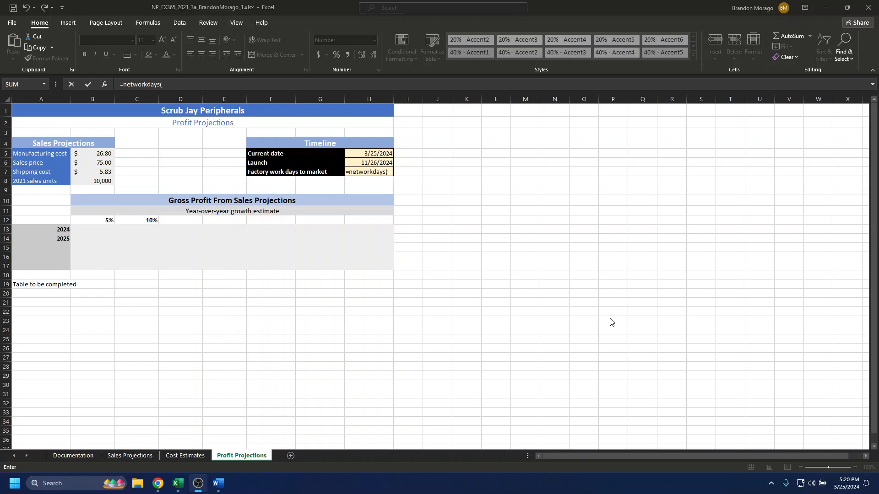
{"action": "key", "text": "alt+Tab"}
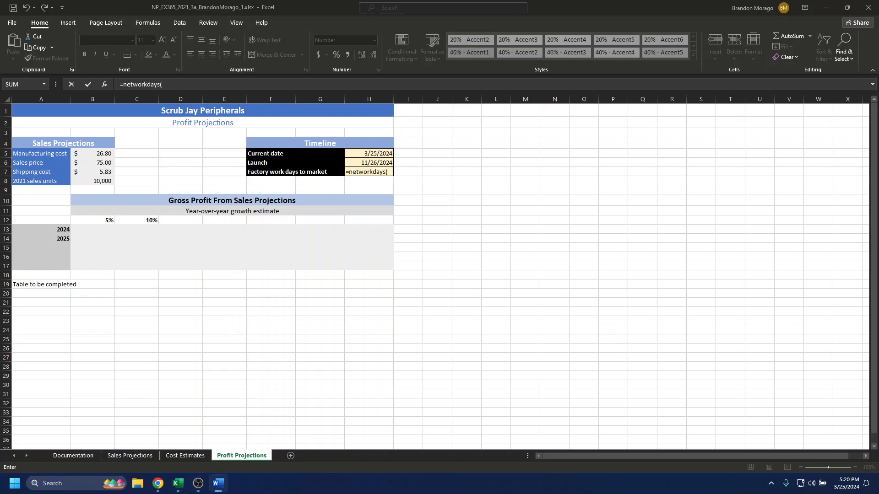
{"action": "left_click", "coordinate": [391, 171]}
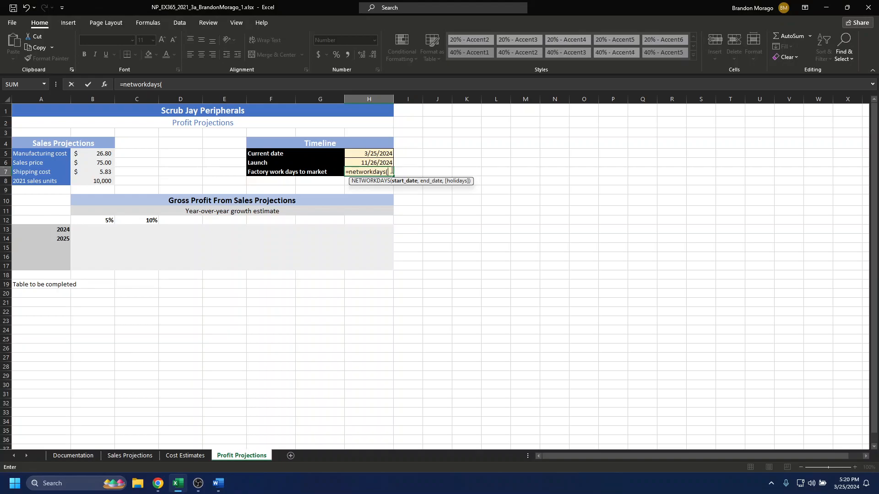
{"action": "type", "text": "h5"}
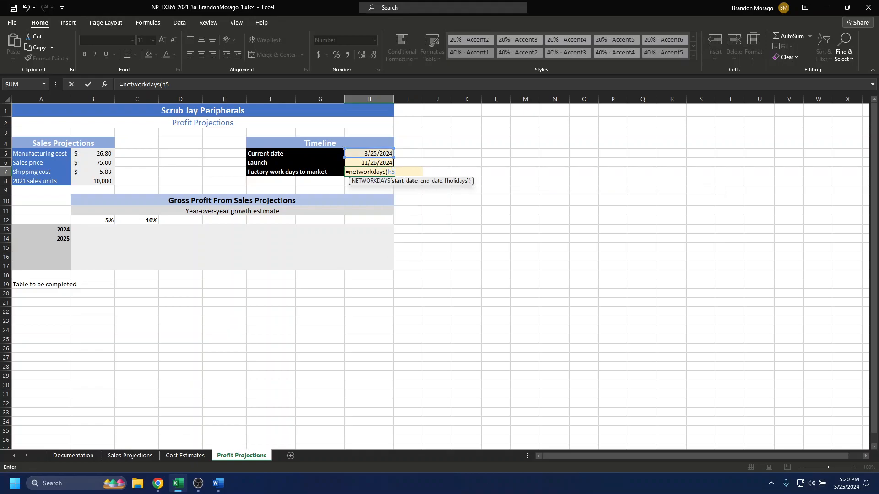
{"action": "type", "text": ",h6)"}
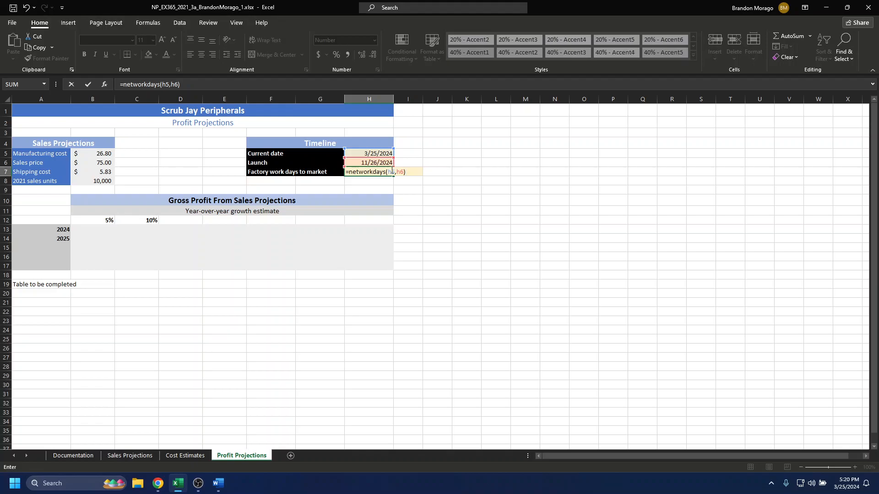
{"action": "key", "text": "Return"}
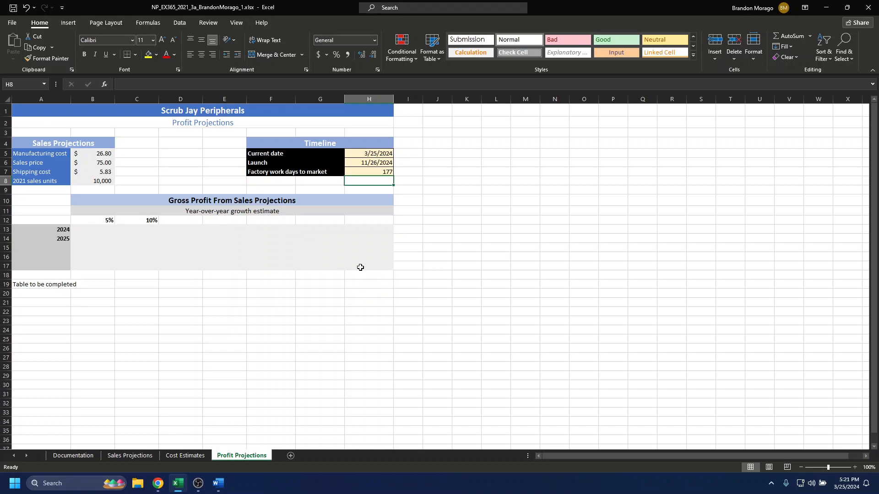
Extend the growth percentage series from B12:C12 across to H12
{"action": "left_click", "coordinate": [105, 221]}
{"action": "left_click", "coordinate": [148, 221]}
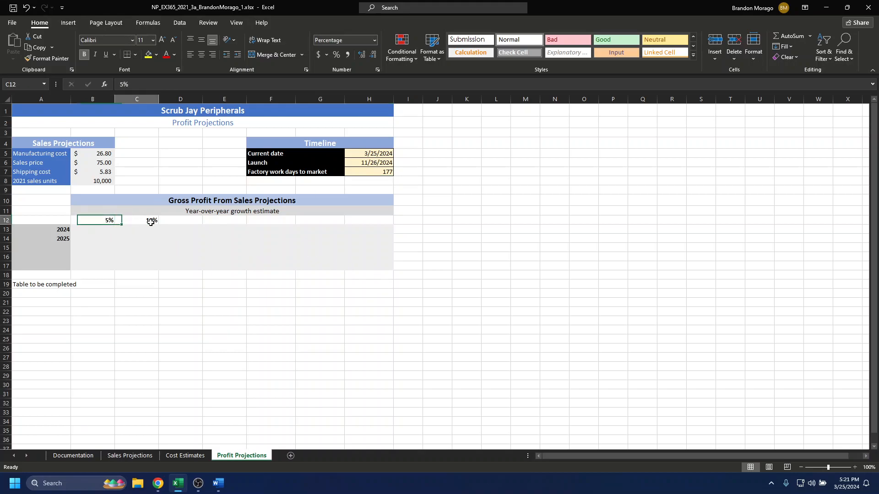
{"action": "left_click", "coordinate": [109, 220]}
{"action": "left_click", "coordinate": [140, 222], "text": "shift"}
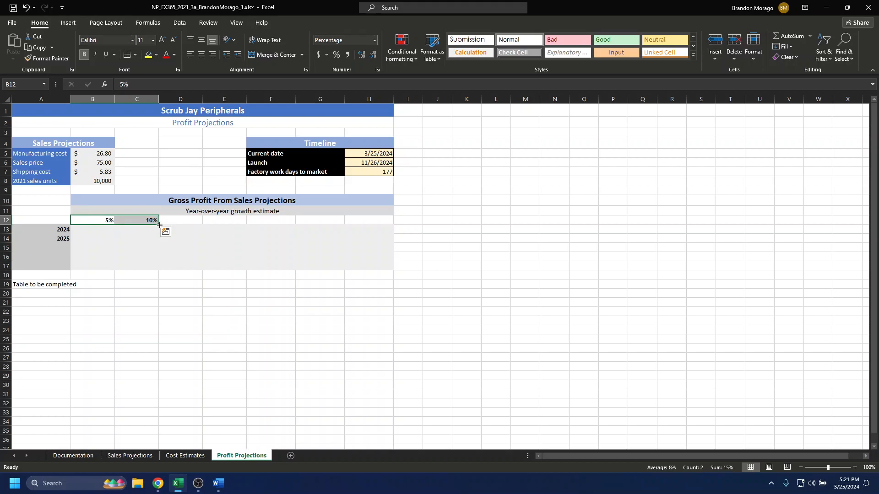
{"action": "left_click_drag", "start_coordinate": [159, 225], "coordinate": [159, 225]}
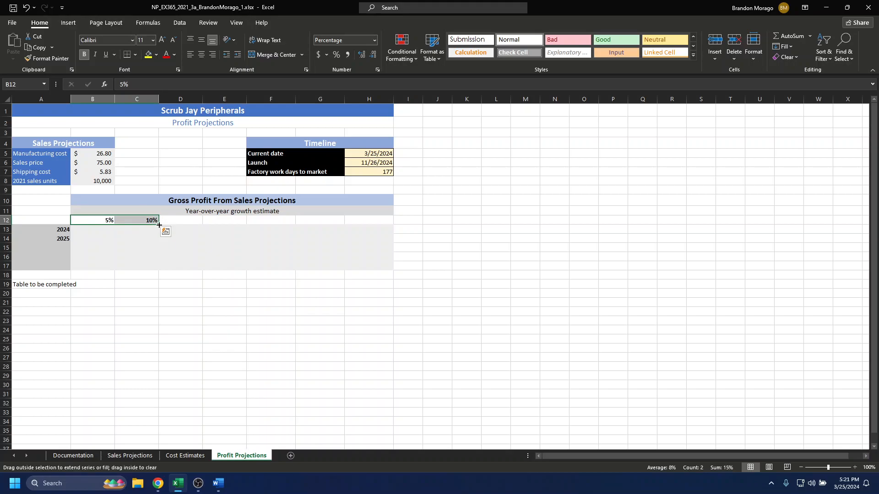
{"action": "left_click_drag", "start_coordinate": [159, 225], "coordinate": [387, 224]}
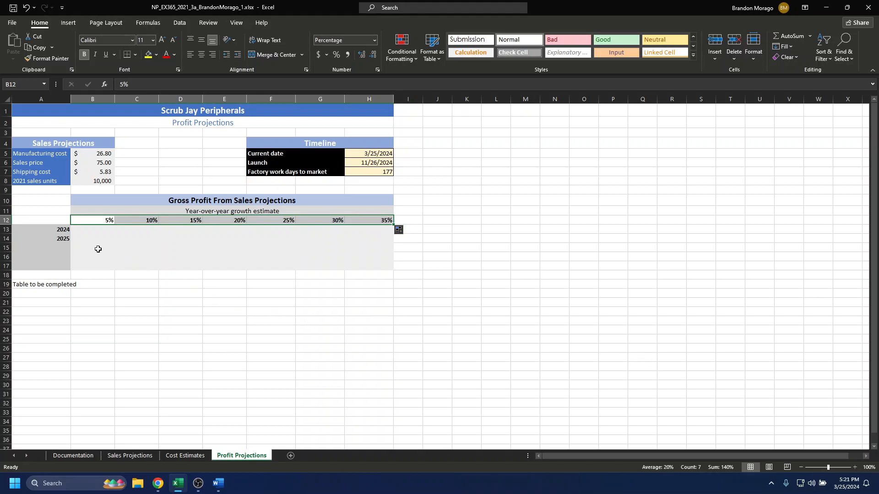
Extend the year series from A13:A14 down to A17
{"action": "left_click", "coordinate": [57, 232]}
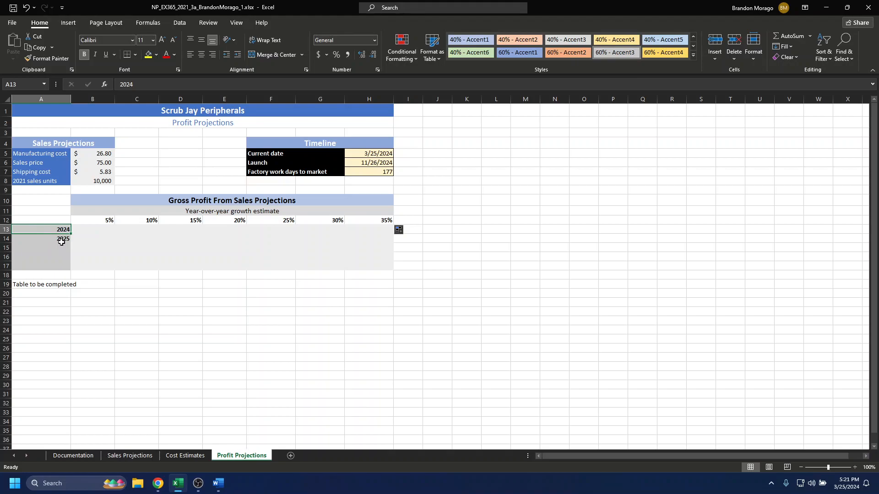
{"action": "left_click", "coordinate": [61, 242], "text": "shift"}
{"action": "left_click_drag", "start_coordinate": [70, 243], "coordinate": [70, 273]}
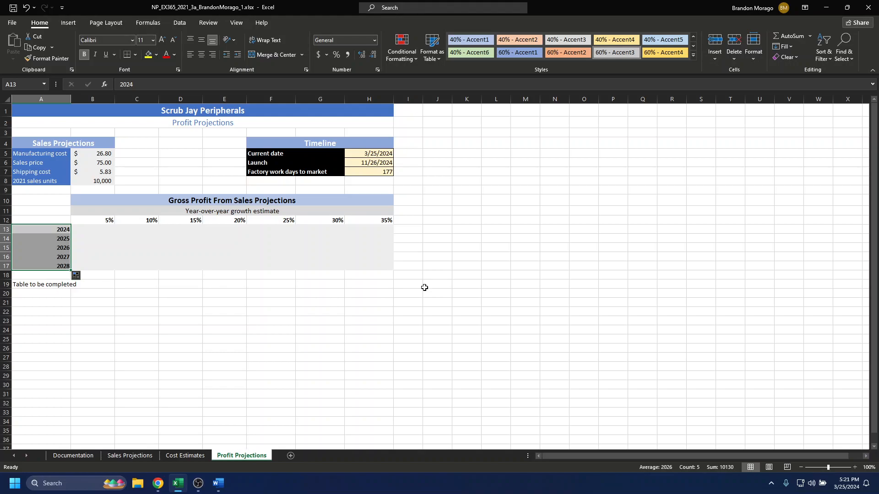
Write the 2024 gross profit formula =B6-(B5+B7)*B8 in B13 of the Profit Projections sheet
{"action": "left_click", "coordinate": [103, 231]}
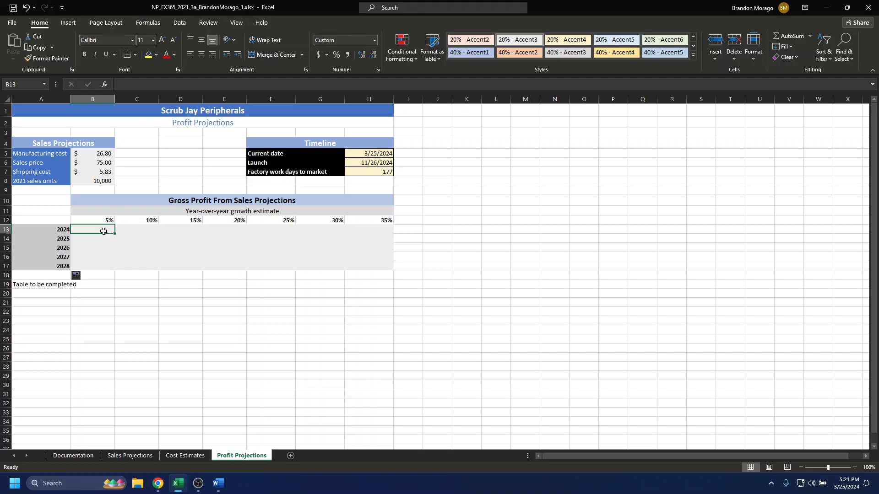
{"action": "type", "text": "="}
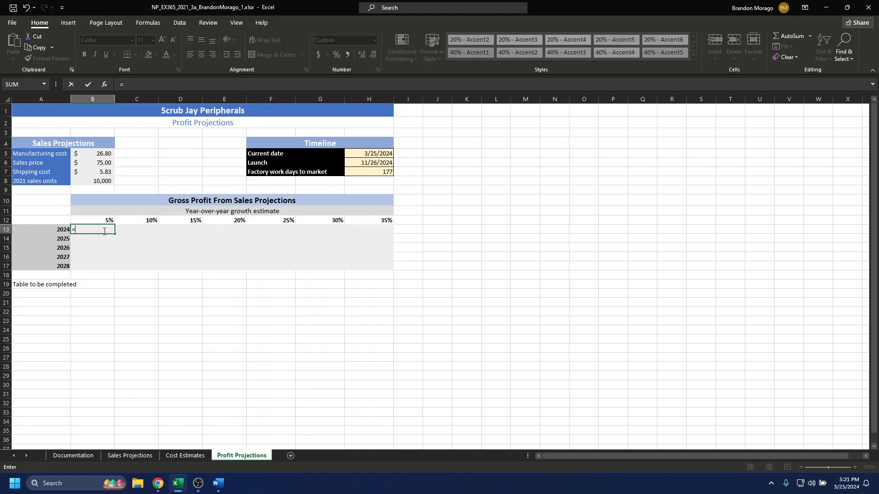
{"action": "type", "text": "b5"}
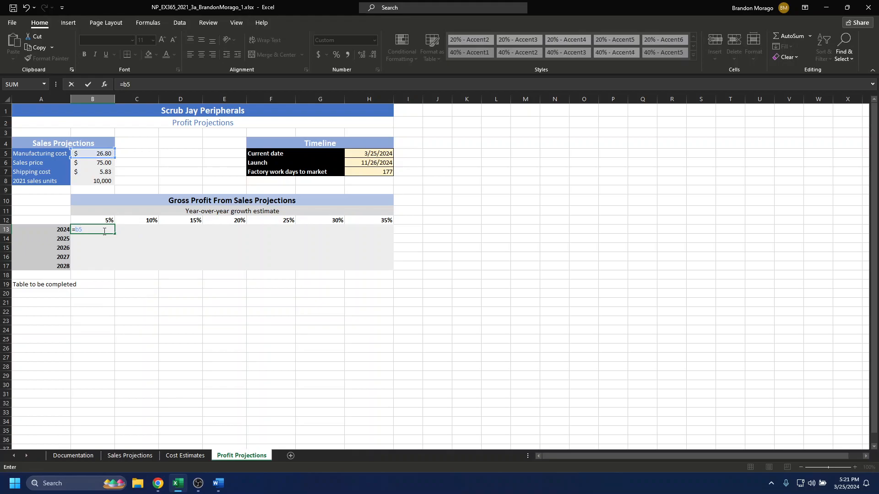
{"action": "key", "text": "BackSpace"}
{"action": "key", "text": "BackSpace"}
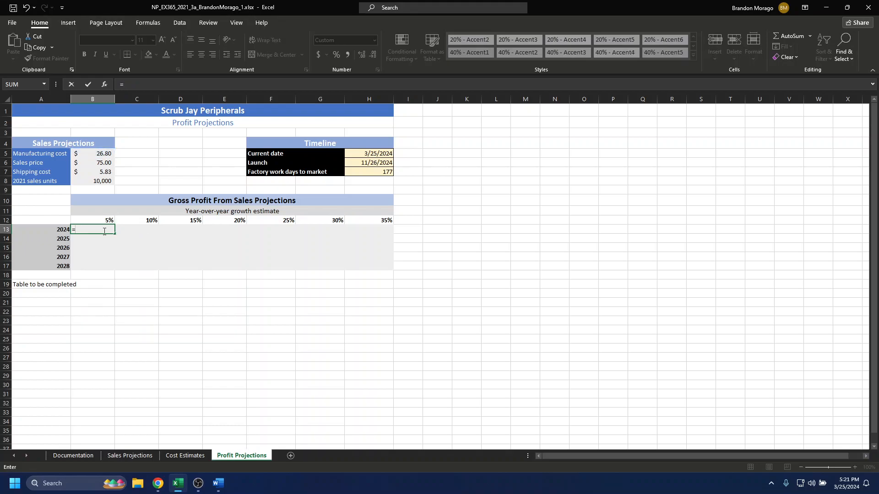
{"action": "type", "text": "b6-("}
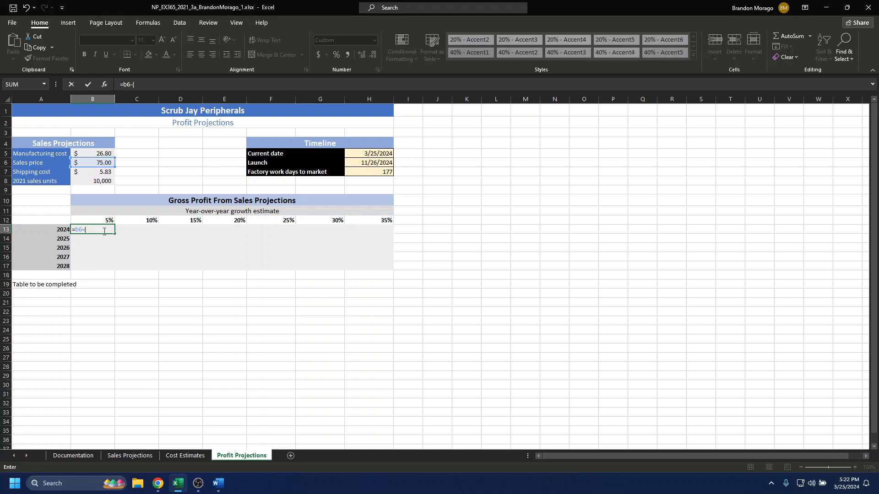
{"action": "type", "text": "b"}
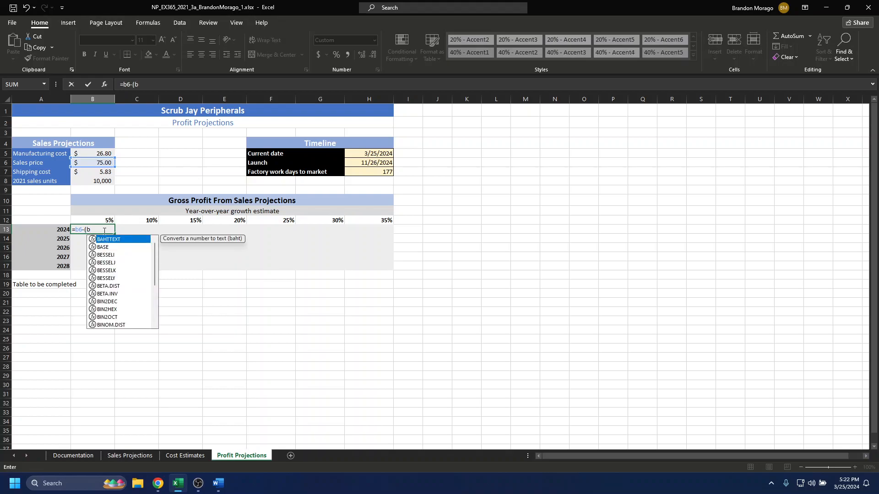
{"action": "type", "text": "5"}
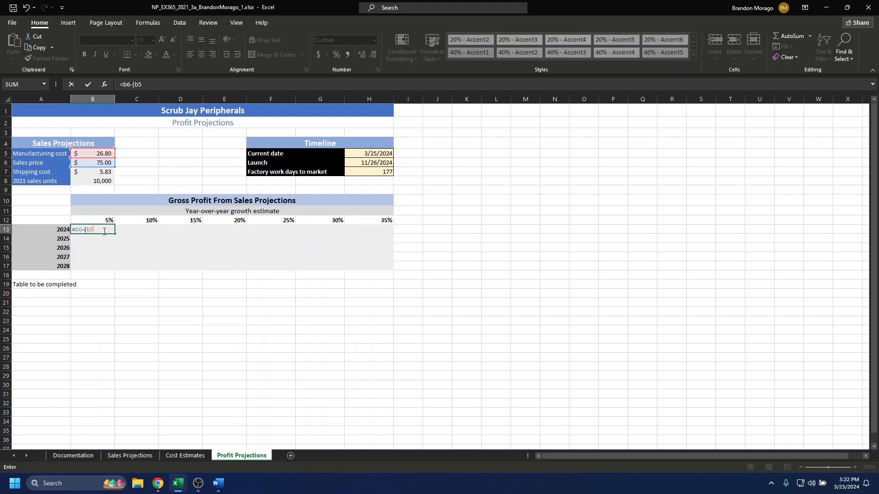
{"action": "type", "text": "+b7)*"}
{"action": "type", "text": "b8"}
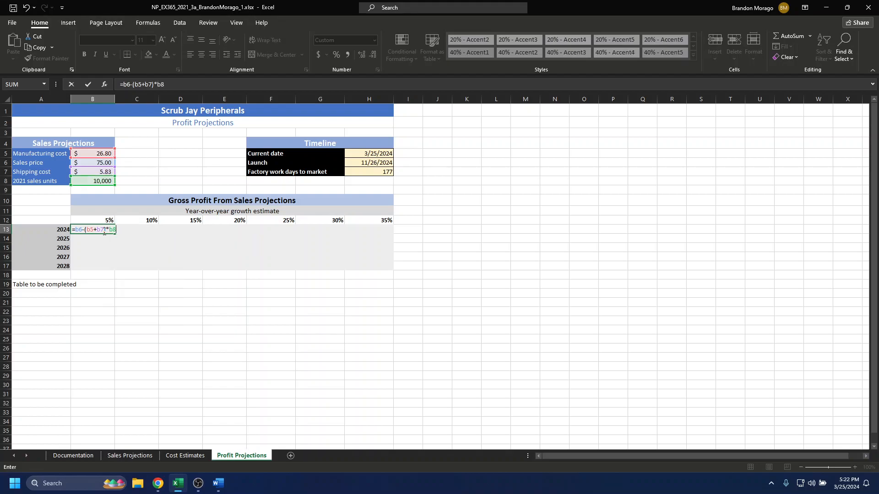
Make every cell reference in the B13 formula absolute, as =$B$6-($B$5+$B$7)*$B$8
{"action": "left_click", "coordinate": [76, 230]}
{"action": "type", "text": "$$"}
{"action": "key", "text": "BackSpace"}
{"action": "type", "text": "$"}
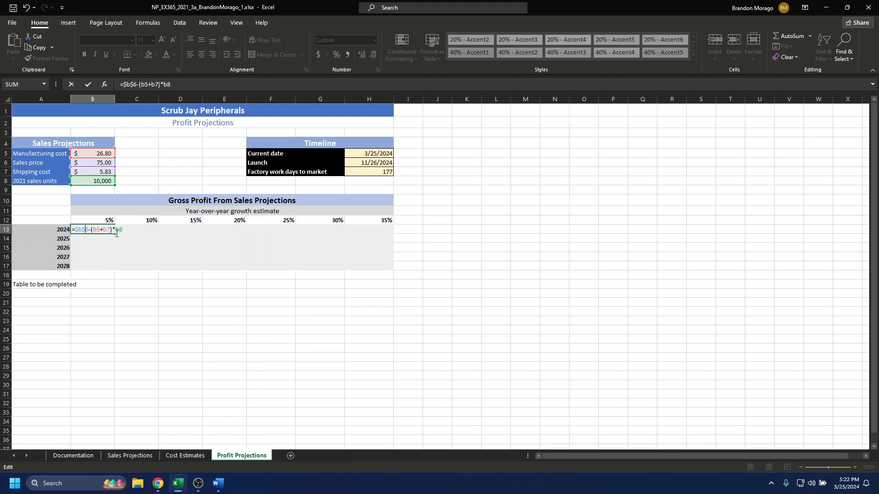
{"action": "left_click", "coordinate": [93, 230]}
{"action": "type", "text": "$"}
{"action": "left_click", "coordinate": [102, 229]}
{"action": "type", "text": "$b$5+$b$"}
{"action": "left_click", "coordinate": [137, 231]}
{"action": "type", "text": "$"}
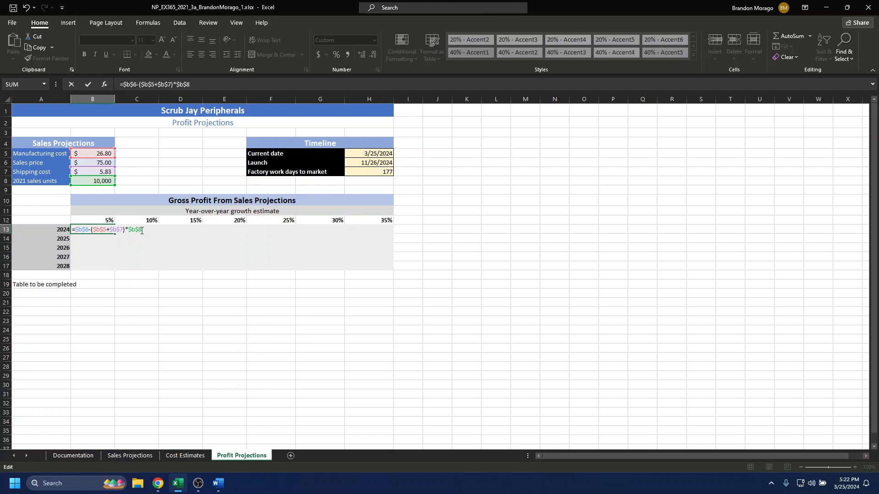
{"action": "key", "text": "Return"}
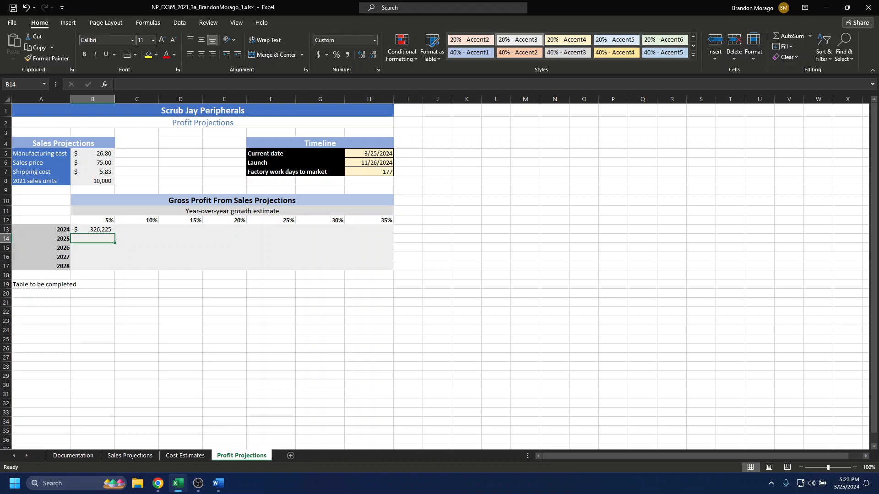
Enclose the price-minus-costs part of the B13 formula in parentheses, as =($B$6-($B$5+$B$7))*$B$8
{"action": "double_click", "coordinate": [102, 229]}
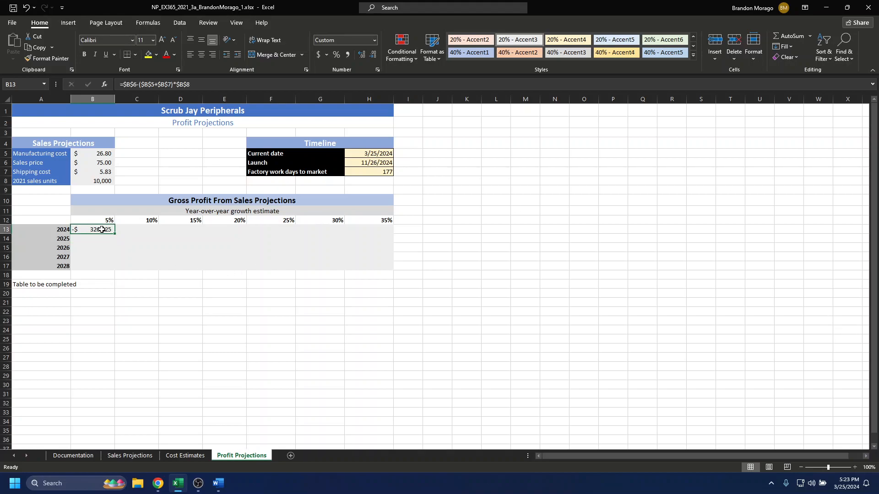
{"action": "left_click", "coordinate": [76, 230]}
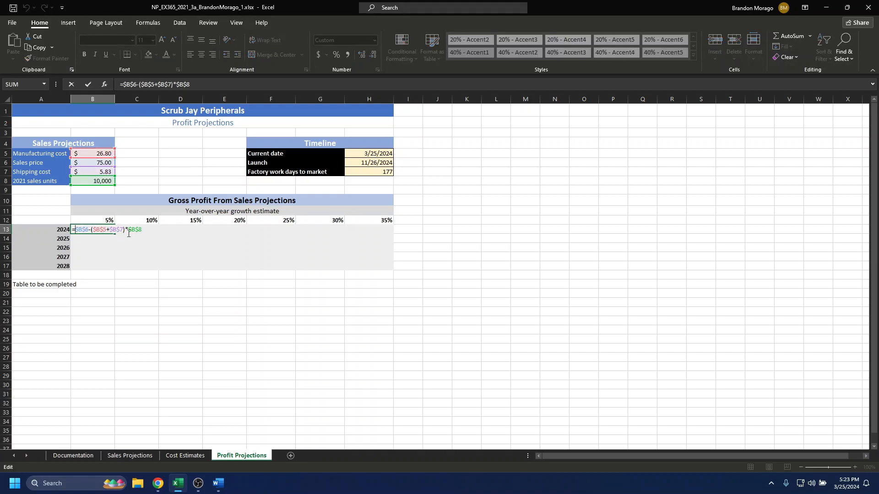
{"action": "type", "text": "("}
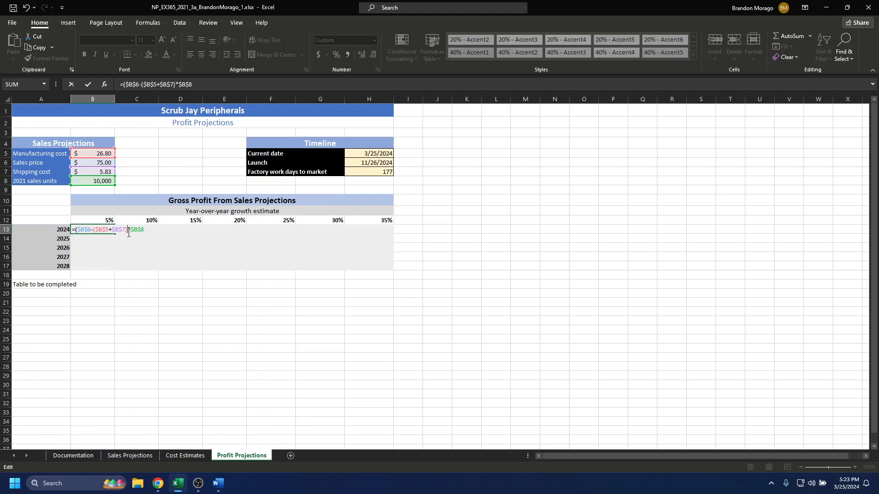
{"action": "type", "text": ")"}
{"action": "key", "text": "Return"}
{"action": "left_click", "coordinate": [106, 230]}
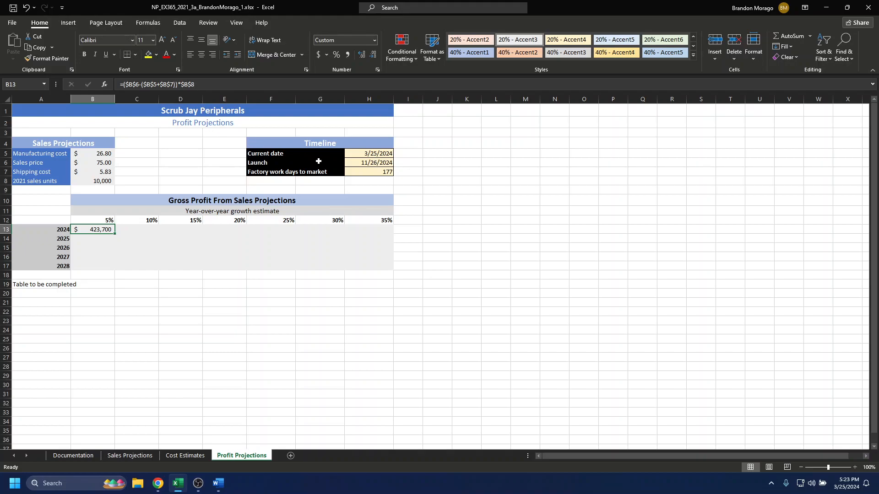
Try filling the absolute-reference formula from B13 across to H13 and undo the fill
{"action": "left_click", "coordinate": [124, 230]}
{"action": "left_click", "coordinate": [105, 229]}
{"action": "left_click_drag", "start_coordinate": [113, 234], "coordinate": [389, 228]}
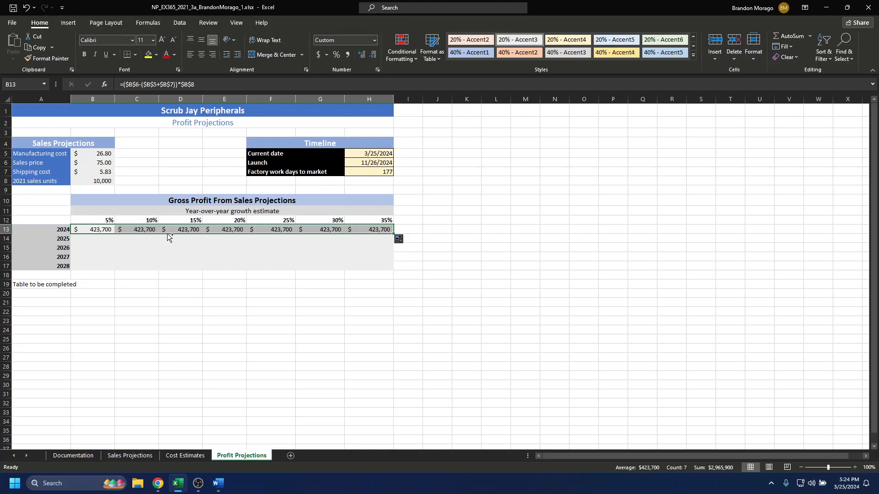
{"action": "key", "text": "ctrl+z"}
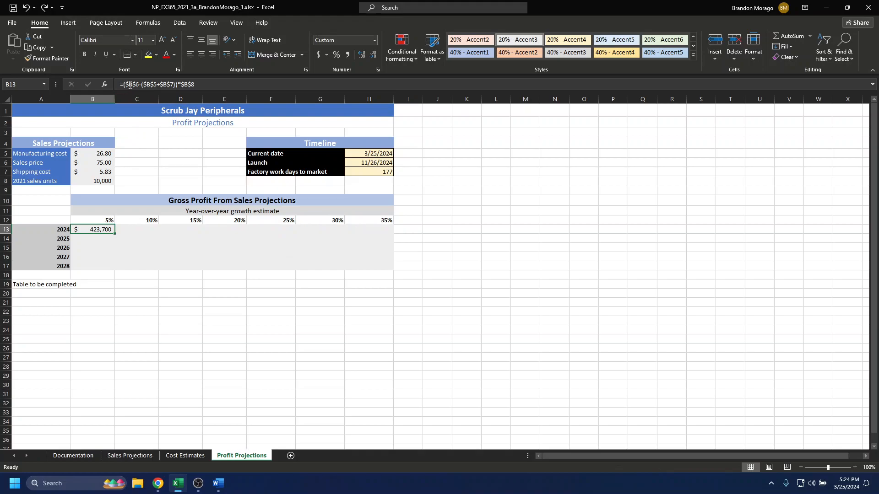
Change the B13 formula to relative columns with absolute rows, as =(B$6-(B$5+B$7))*B$8
{"action": "left_click", "coordinate": [146, 86]}
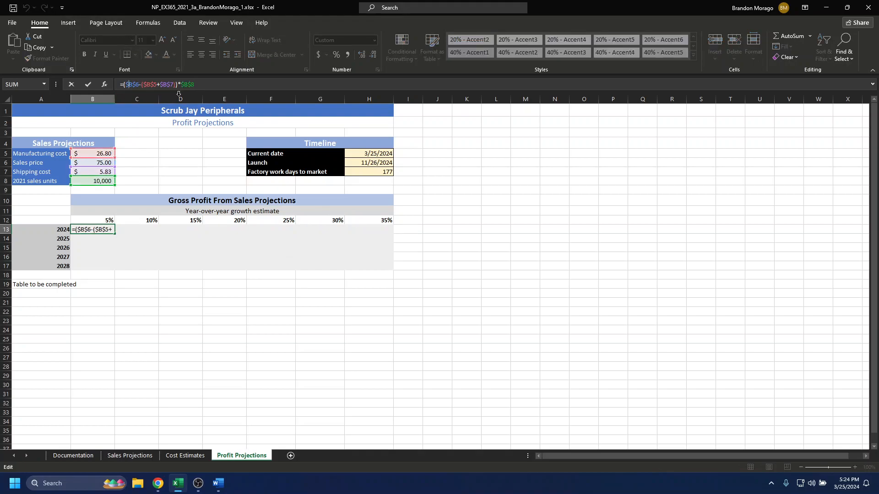
{"action": "key", "text": "BackSpace"}
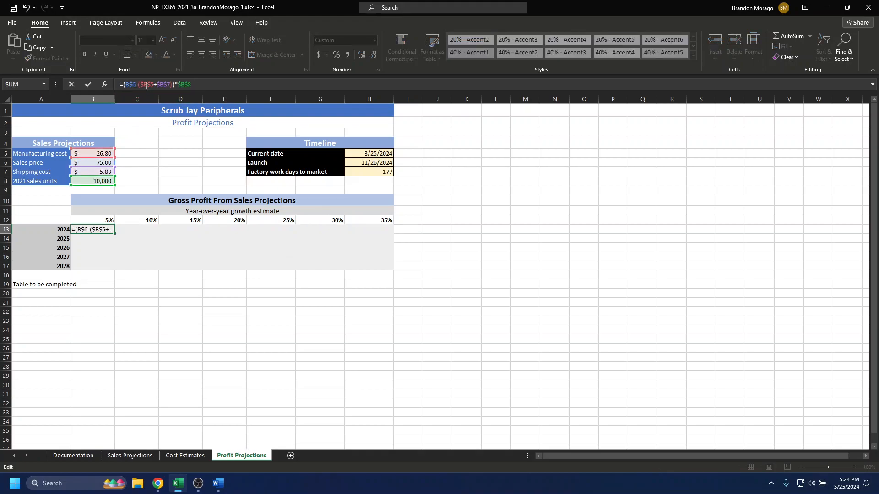
{"action": "left_click", "coordinate": [144, 84]}
{"action": "key", "text": "BackSpace"}
{"action": "left_click", "coordinate": [155, 85]}
{"action": "key", "text": "BackSpace"}
{"action": "key", "text": "BackSpace"}
{"action": "key", "text": "Return"}
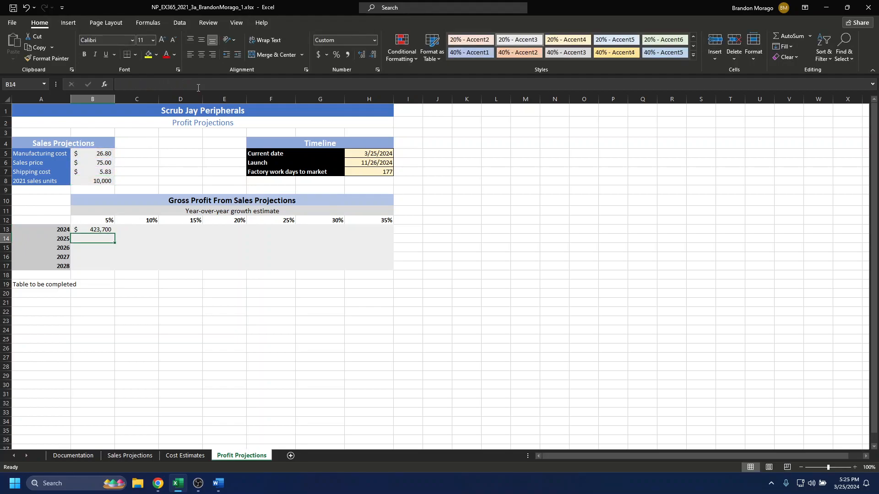
Try filling the mixed-reference formula from B13 across to H13 and undo the fill
{"action": "left_click", "coordinate": [105, 230]}
{"action": "left_click_drag", "start_coordinate": [113, 234], "coordinate": [378, 228]}
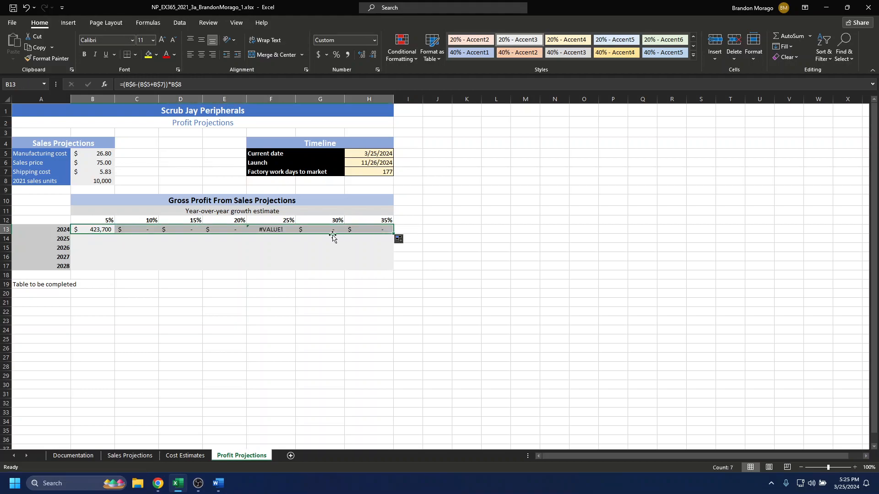
{"action": "left_click", "coordinate": [143, 230]}
{"action": "left_click", "coordinate": [168, 230]}
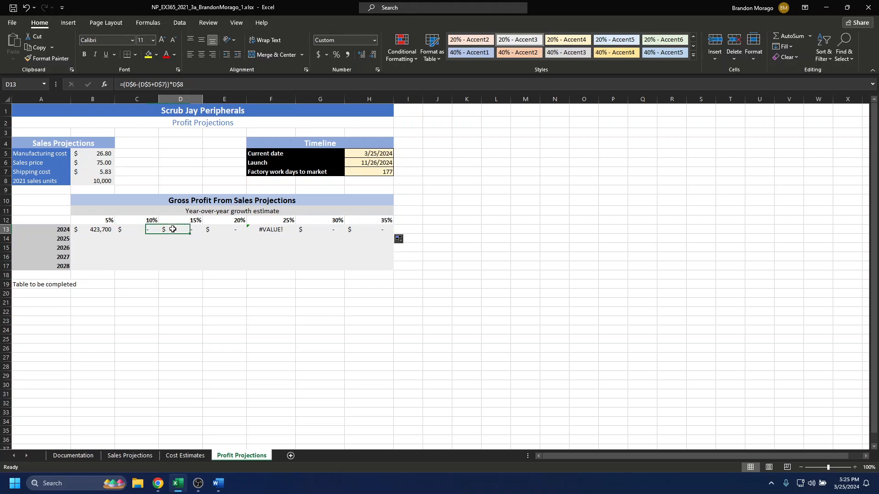
{"action": "left_click", "coordinate": [135, 230]}
{"action": "left_click", "coordinate": [97, 234]}
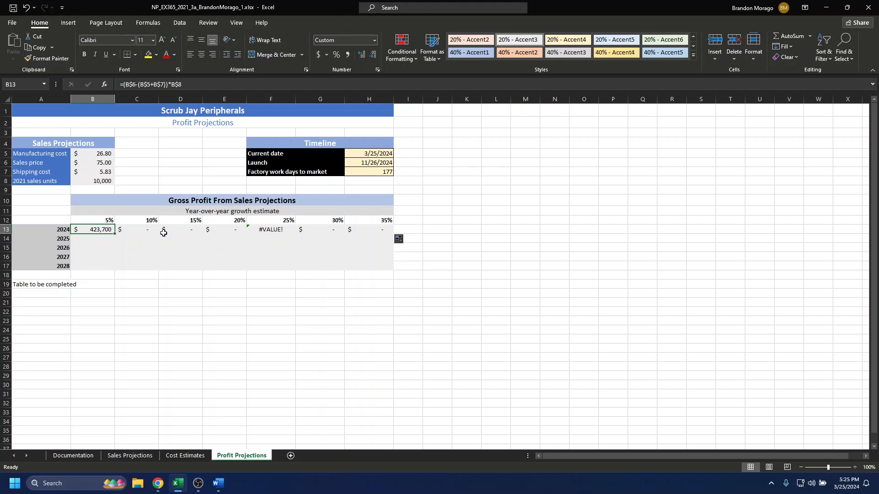
{"action": "key", "text": "ctrl+z"}
Restore the B13 formula to =($B$6-($B$5+$B$7))*$B$8 and fill it across to H13
{"action": "left_click", "coordinate": [128, 85]}
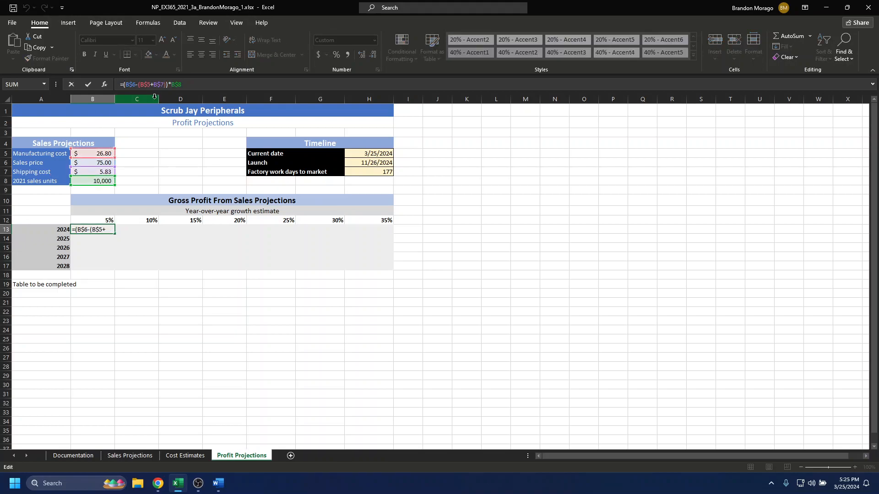
{"action": "type", "text": "$"}
{"action": "left_click", "coordinate": [143, 84]}
{"action": "type", "text": "$B$"}
{"action": "left_click", "coordinate": [180, 84]}
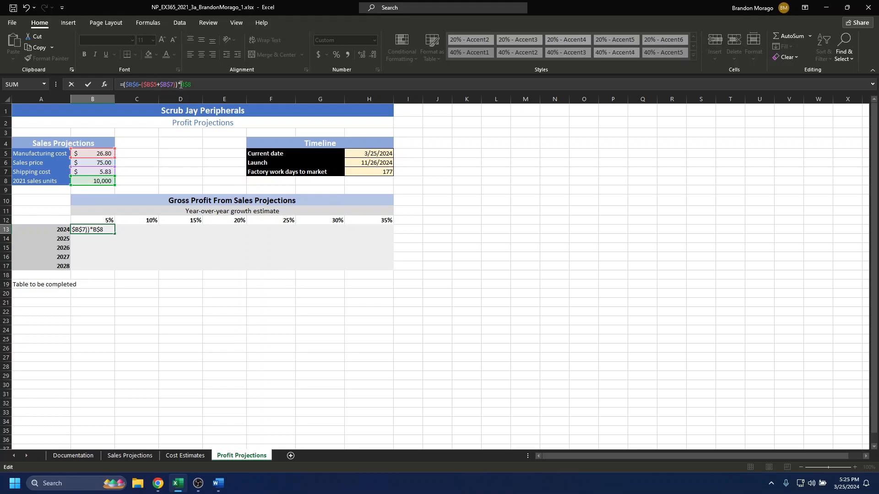
{"action": "type", "text": "$"}
{"action": "key", "text": "Return"}
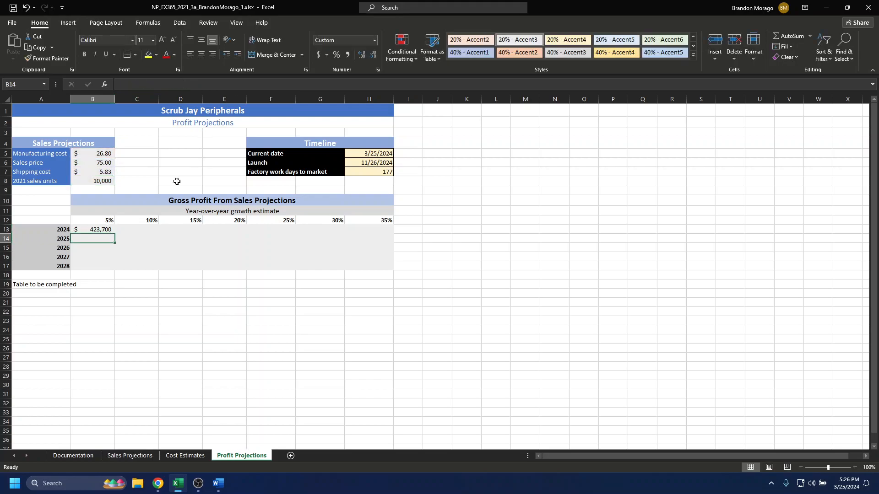
{"action": "left_click", "coordinate": [100, 227]}
{"action": "left_click_drag", "start_coordinate": [115, 234], "coordinate": [401, 231]}
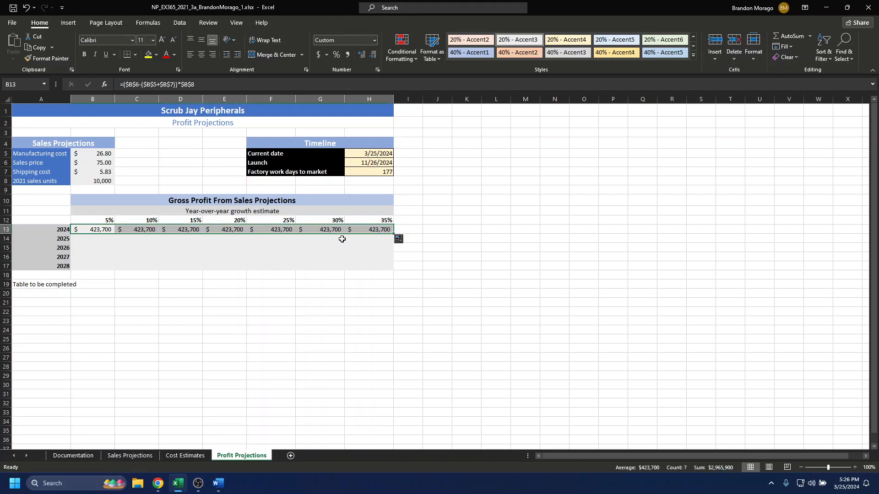
Enter the 2025 growth formula =B$12+1*B13 in B14, keeping the row of the growth percentage absolute
{"action": "left_click", "coordinate": [88, 238]}
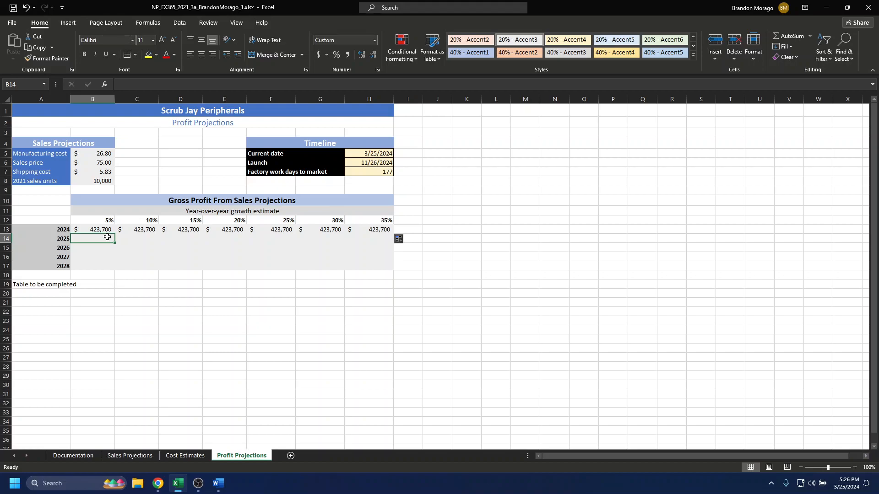
{"action": "type", "text": "="}
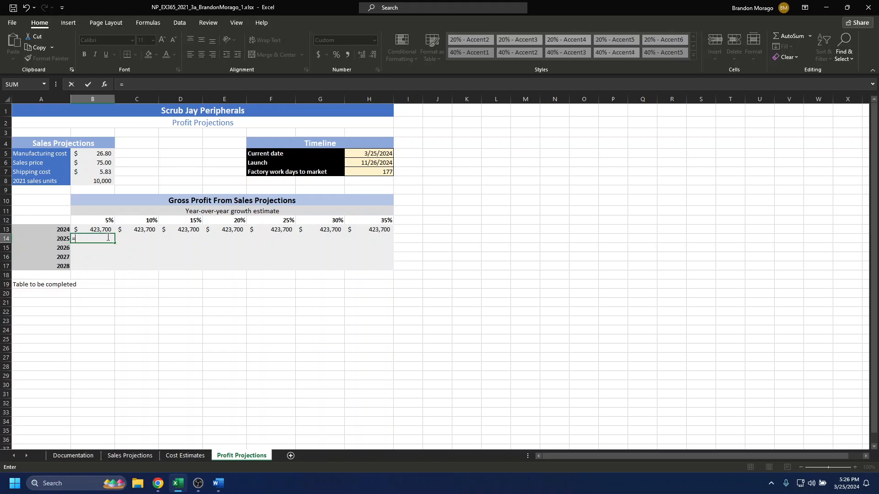
{"action": "type", "text": "b1+1*"}
{"action": "type", "text": "b13"}
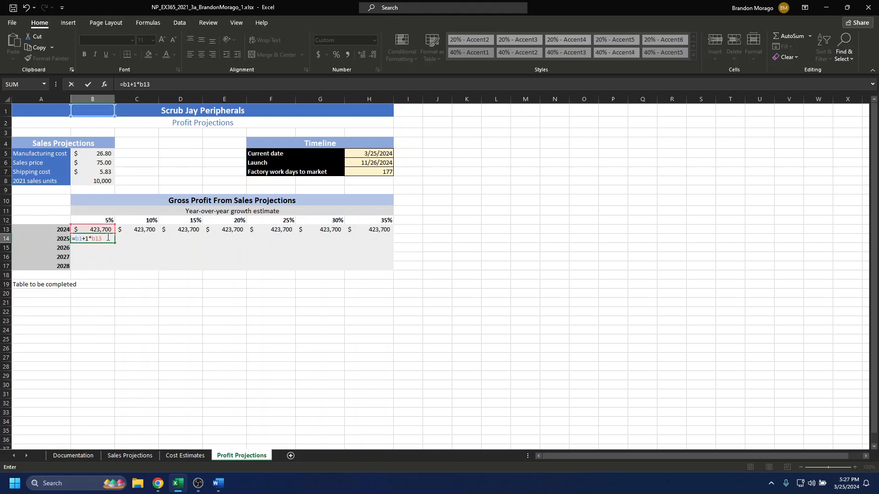
{"action": "left_click", "coordinate": [81, 239]}
{"action": "type", "text": "2"}
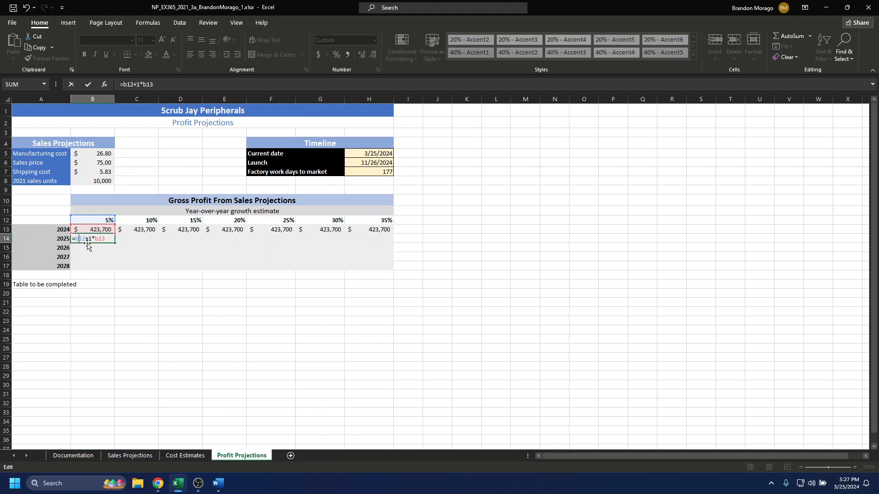
{"action": "type", "text": "$"}
{"action": "left_click", "coordinate": [128, 243]}
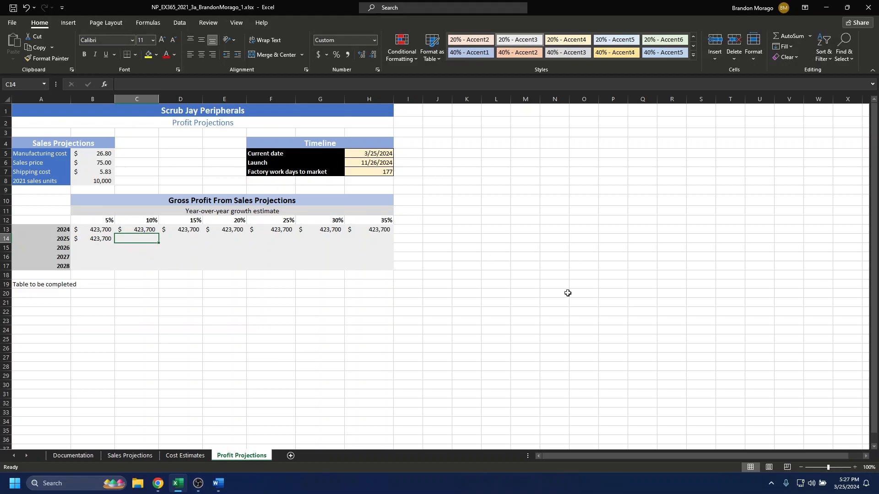
Add parentheses around the growth factor in the B14 formula so it reads =(B$12+1)*B13
{"action": "left_click", "coordinate": [104, 237]}
{"action": "double_click", "coordinate": [104, 238]}
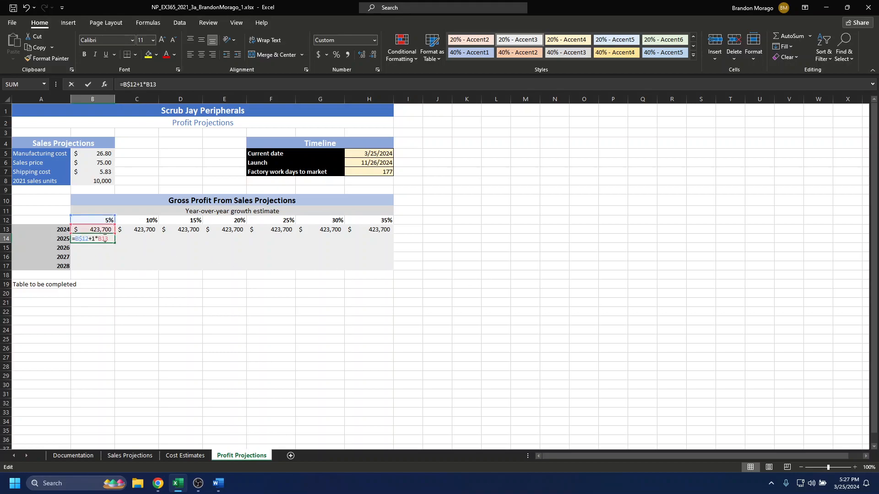
{"action": "left_click", "coordinate": [94, 239]}
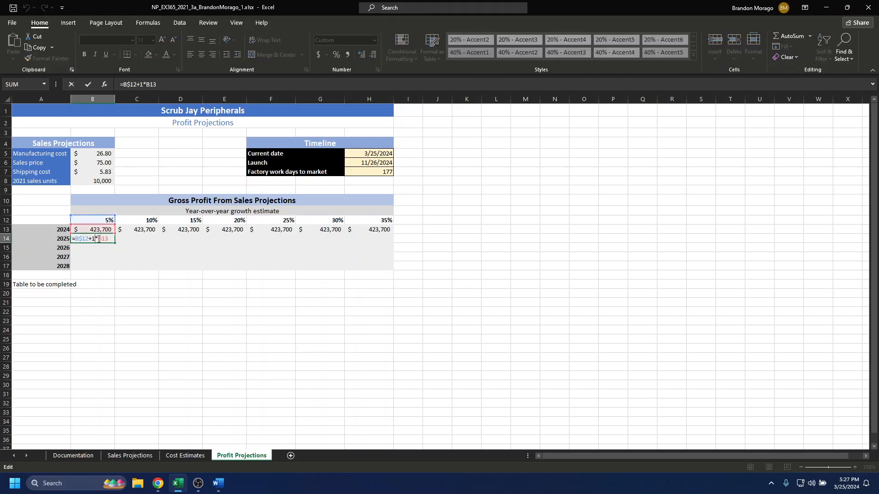
{"action": "type", "text": ")"}
{"action": "left_click", "coordinate": [76, 238]}
{"action": "type", "text": "("}
{"action": "left_click", "coordinate": [123, 239]}
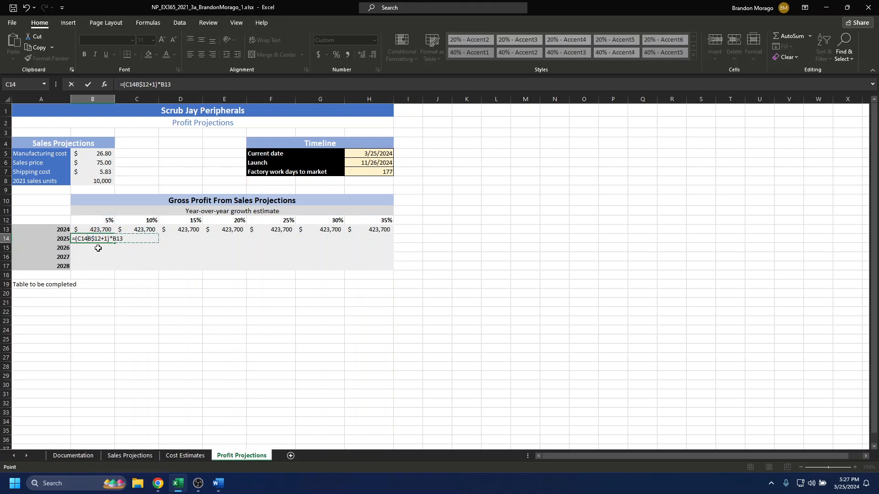
{"action": "key", "text": "BackSpace"}
{"action": "key", "text": "BackSpace"}
{"action": "key", "text": "BackSpace"}
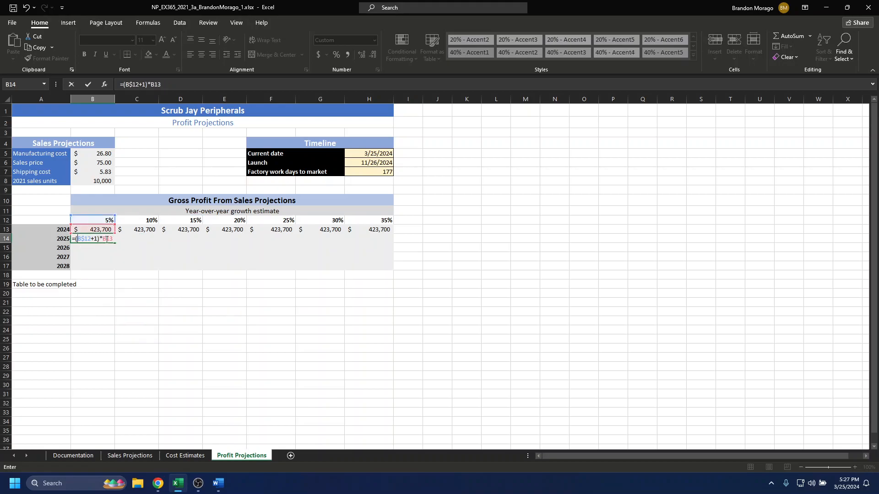
{"action": "key", "text": "Return"}
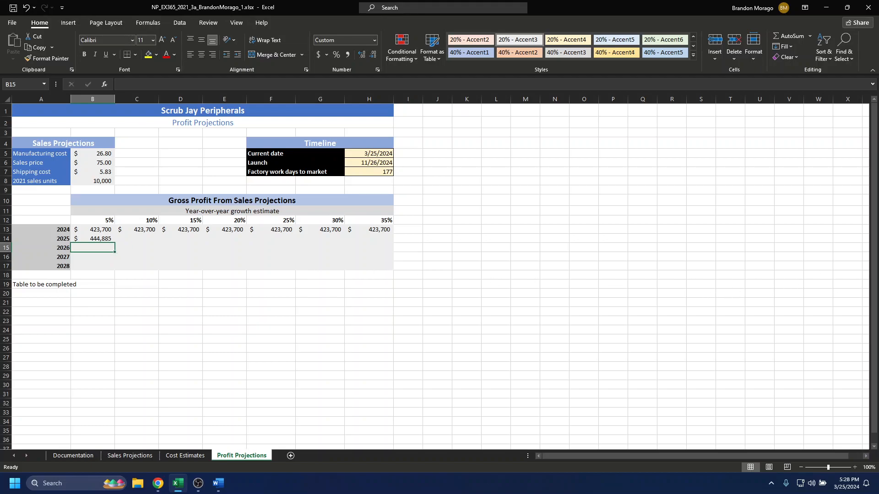
Fill the B14 formula down to B17 and across to column H, completing the range B14:H17
{"action": "left_click", "coordinate": [106, 239]}
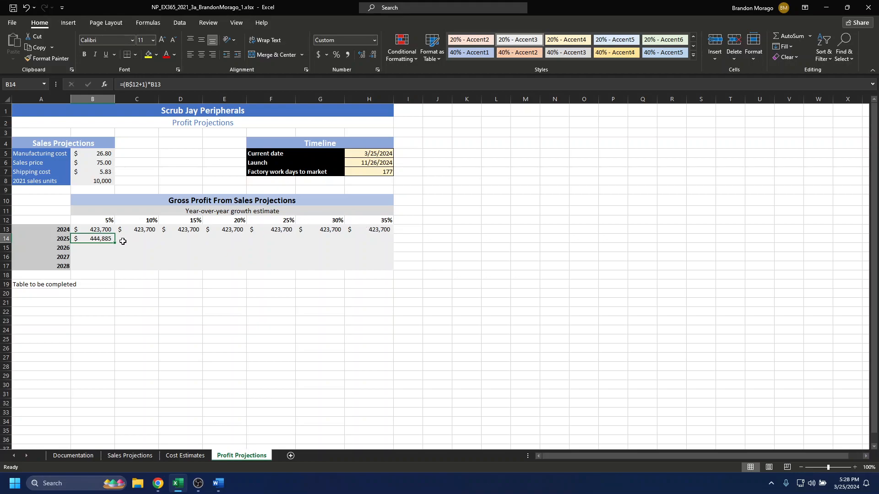
{"action": "left_click_drag", "start_coordinate": [114, 243], "coordinate": [113, 243]}
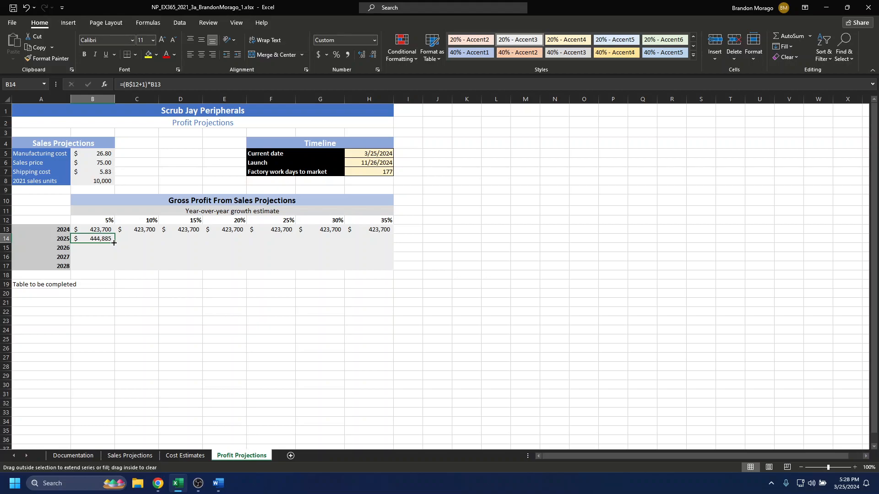
{"action": "left_click_drag", "start_coordinate": [114, 243], "coordinate": [113, 267]}
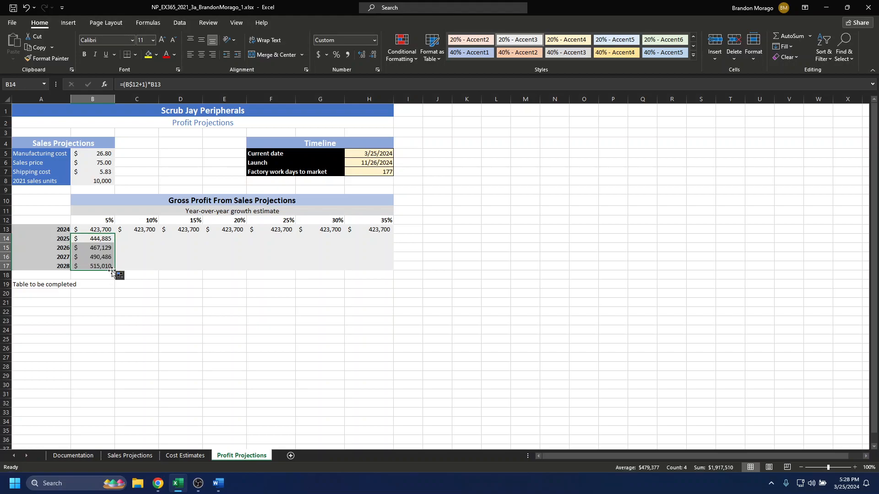
{"action": "left_click_drag", "start_coordinate": [114, 270], "coordinate": [387, 273]}
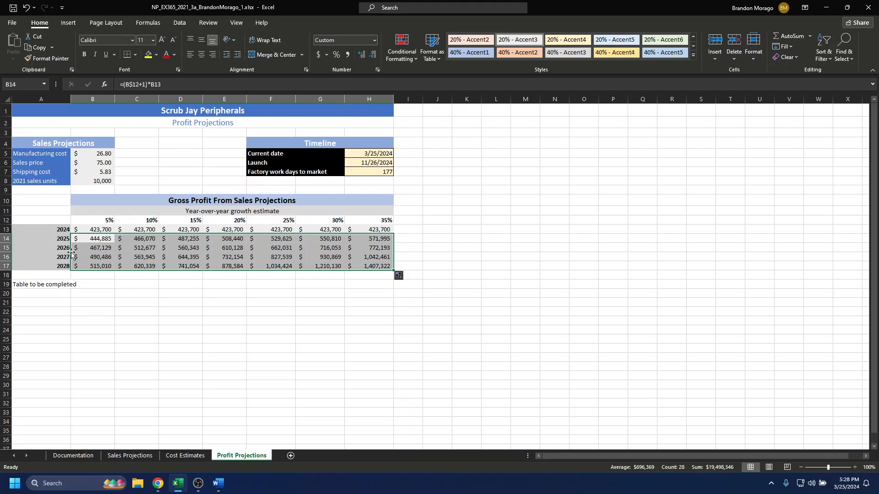
Delete row 19 containing the note "Table to be completed" below the gross profit table
{"action": "left_click", "coordinate": [5, 284]}
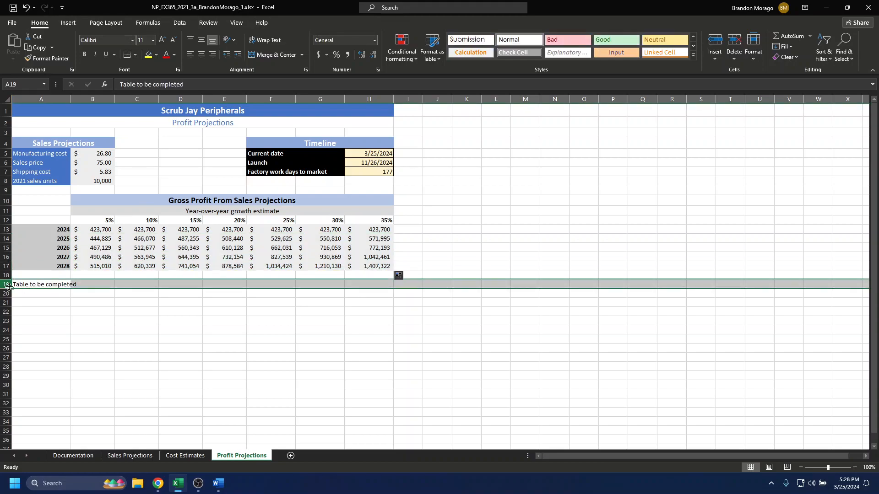
{"action": "right_click", "coordinate": [5, 284]}
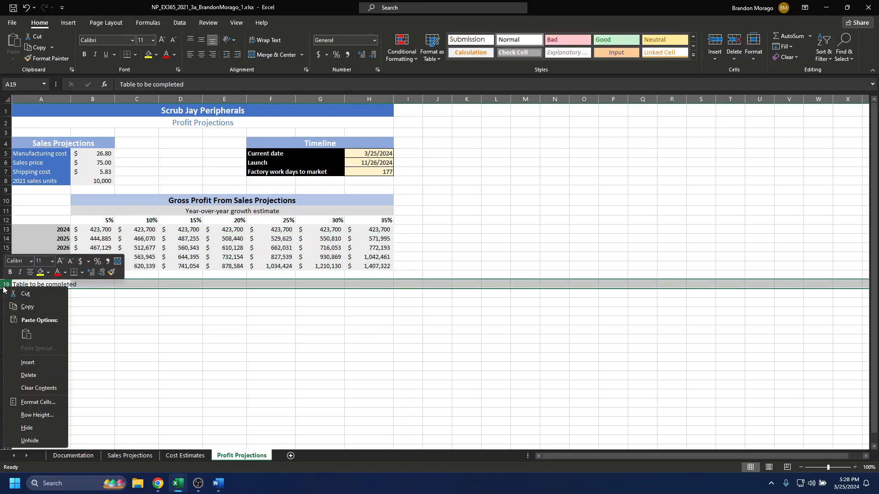
{"action": "left_click", "coordinate": [32, 376]}
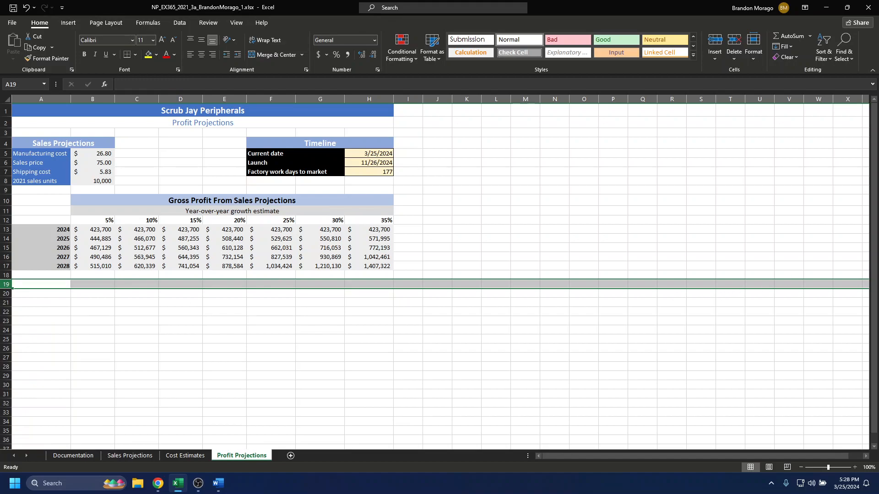
{"action": "left_click", "coordinate": [231, 311]}
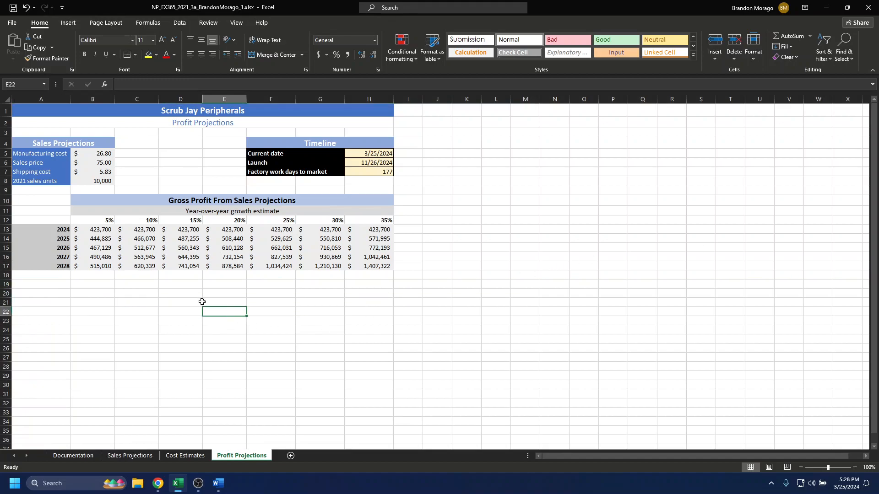
{"action": "scroll", "coordinate": [235, 305], "scroll_direction": "down", "scroll_amount": 1}
{"action": "scroll", "coordinate": [211, 322], "scroll_direction": "up", "scroll_amount": 1}
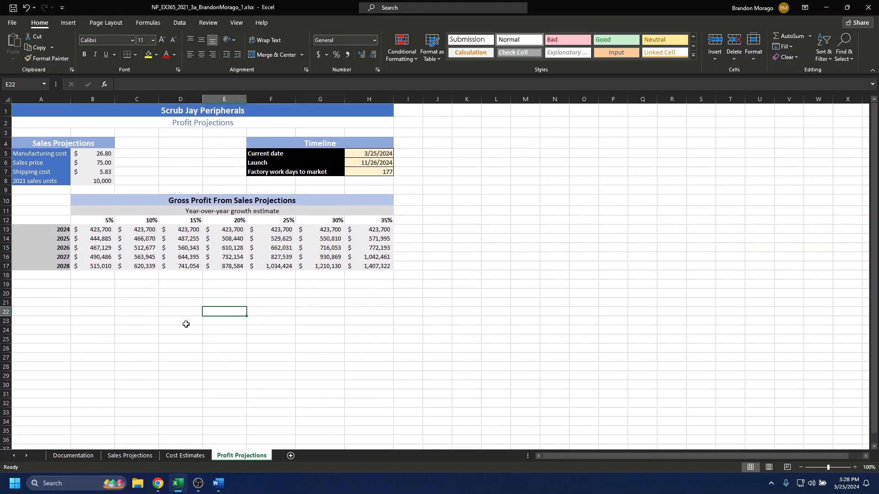